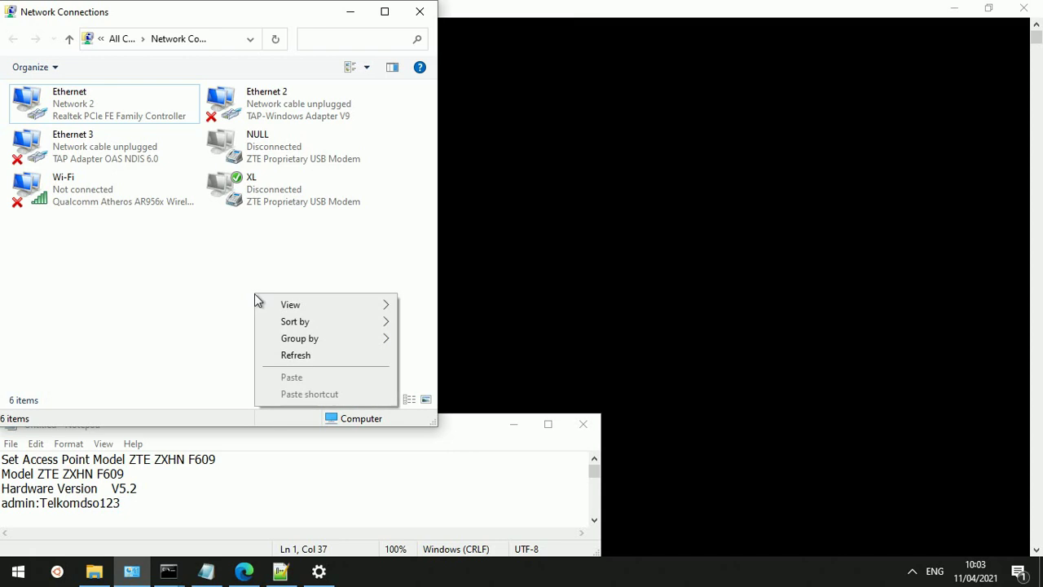
Refresh Network Connections and run ipconfig as administrator, showing Ethernet 192.168.137.2 with gateway 192.168.137.1
click(293, 356)
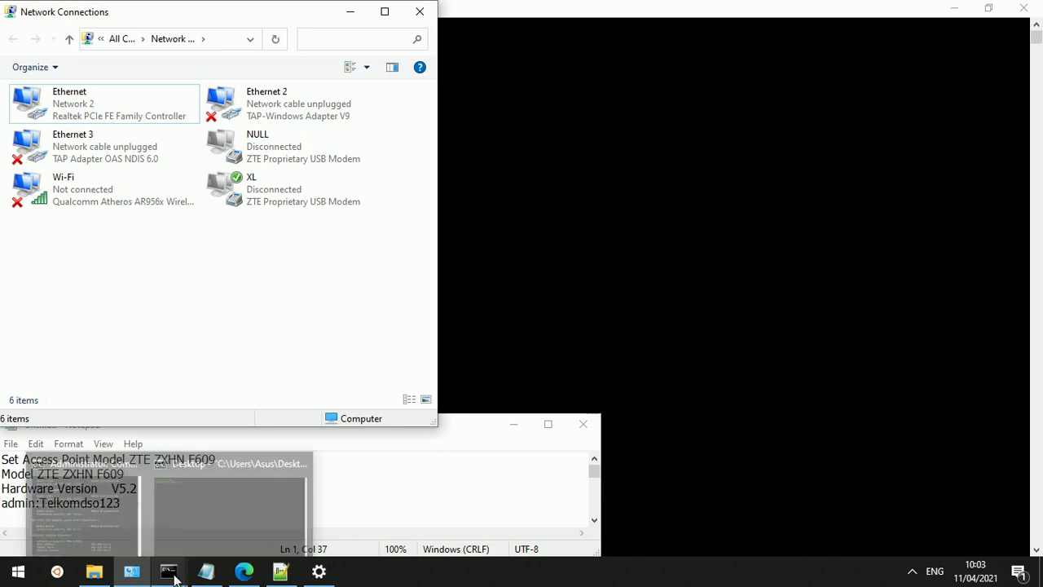
click(174, 574)
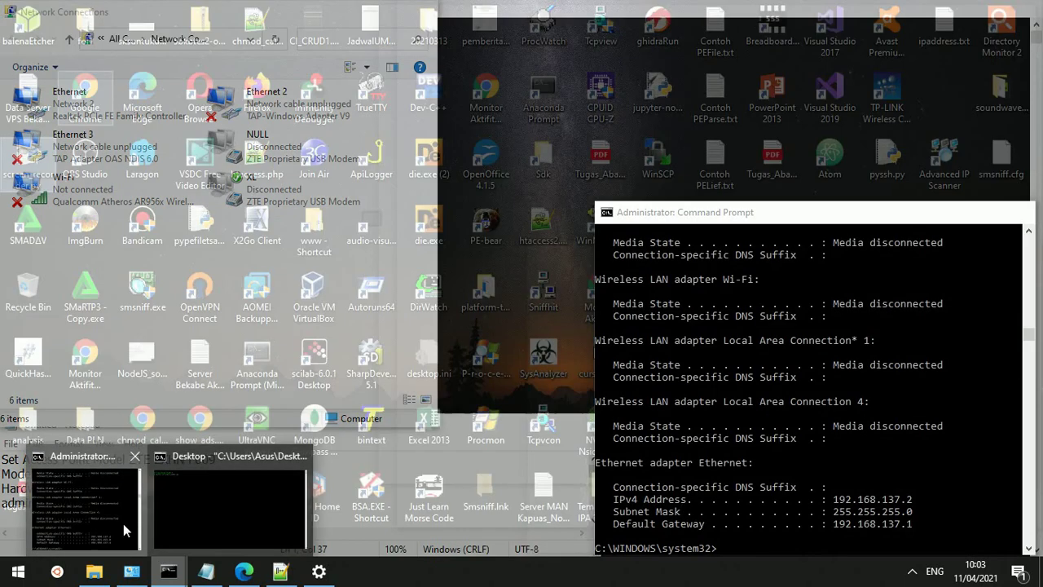
click(123, 524)
text(ipconfig)
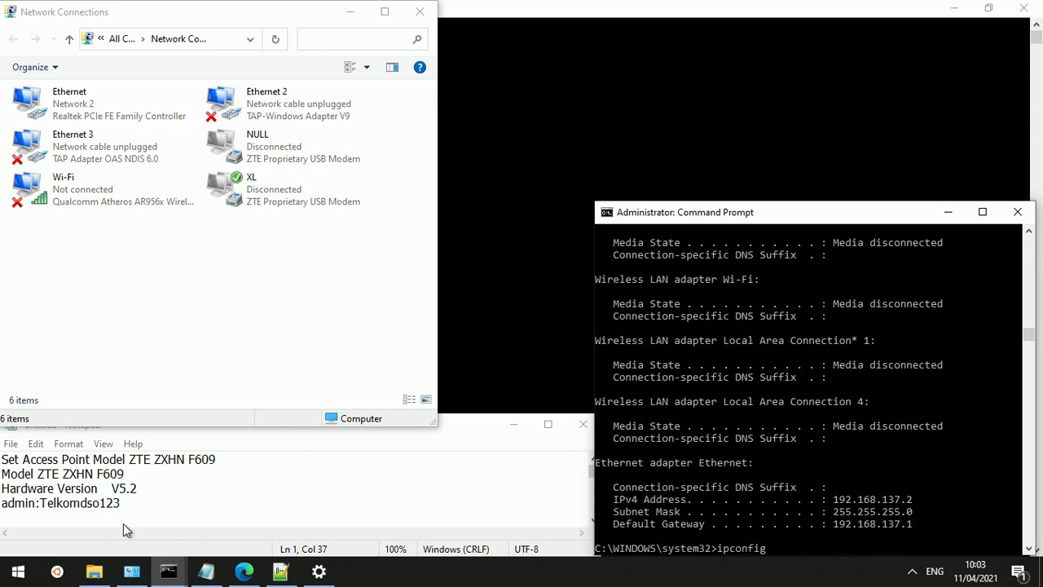
key(Return)
Switch to Edge and reload the F609 login page at 192.168.137.101
click(244, 573)
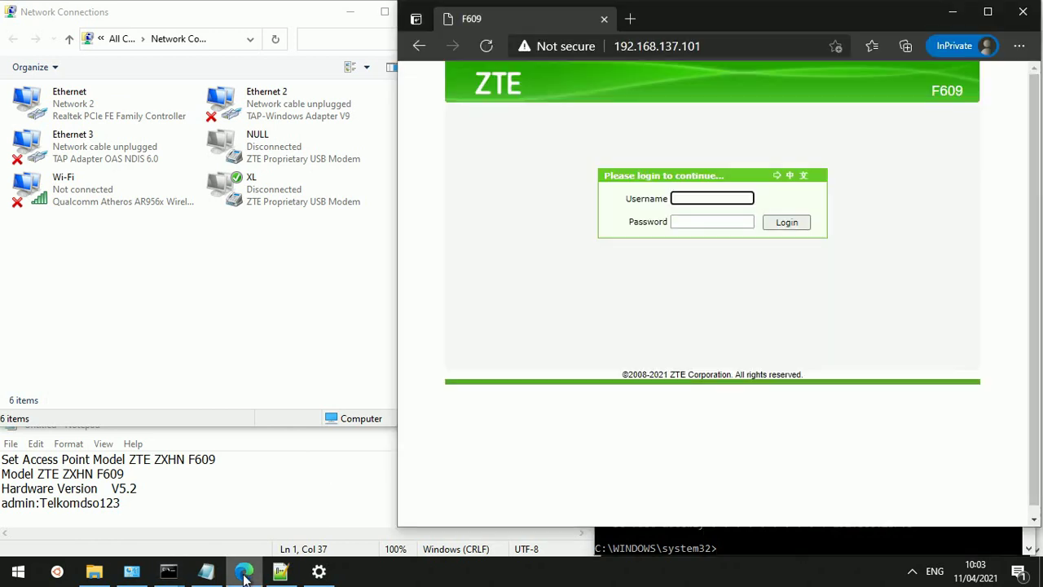
click(733, 49)
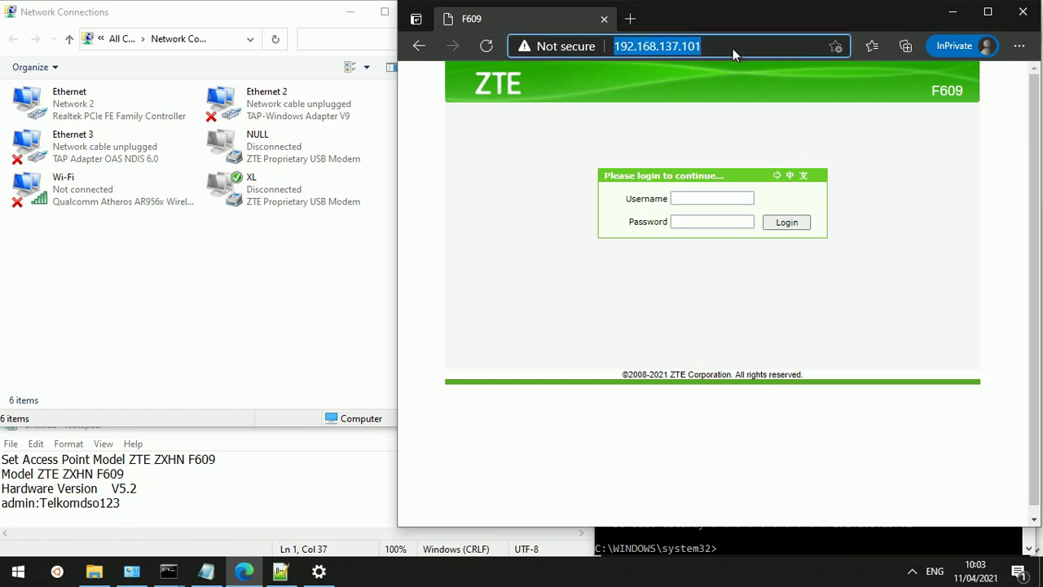
key(Return)
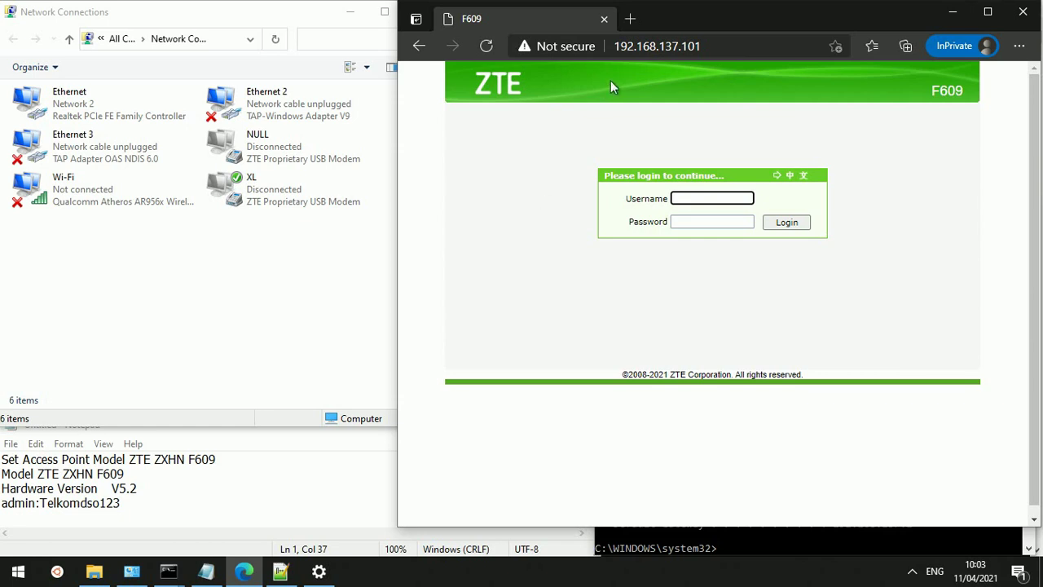
click(631, 24)
text(19)
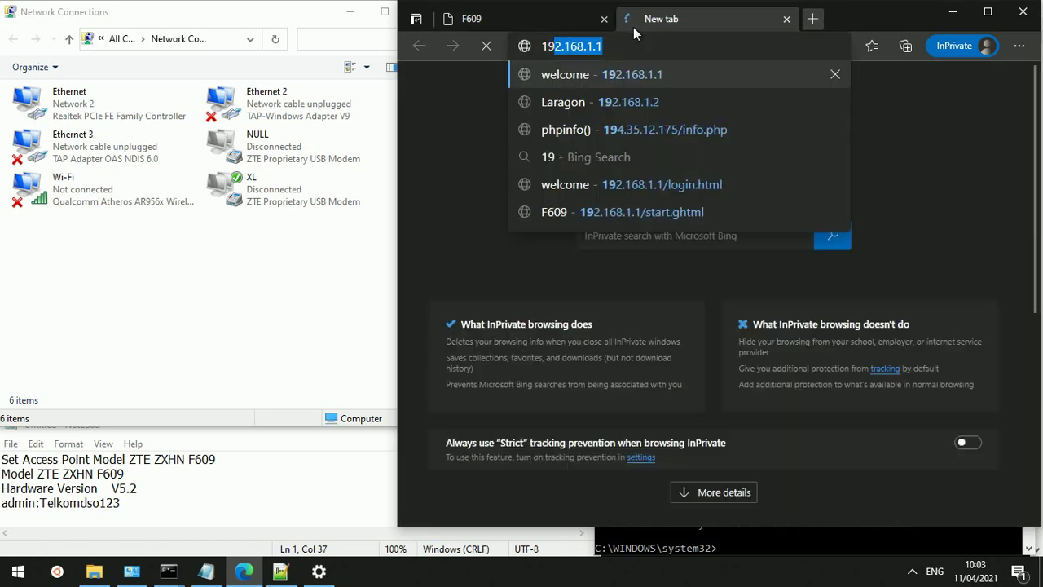
text(2)
key(Return)
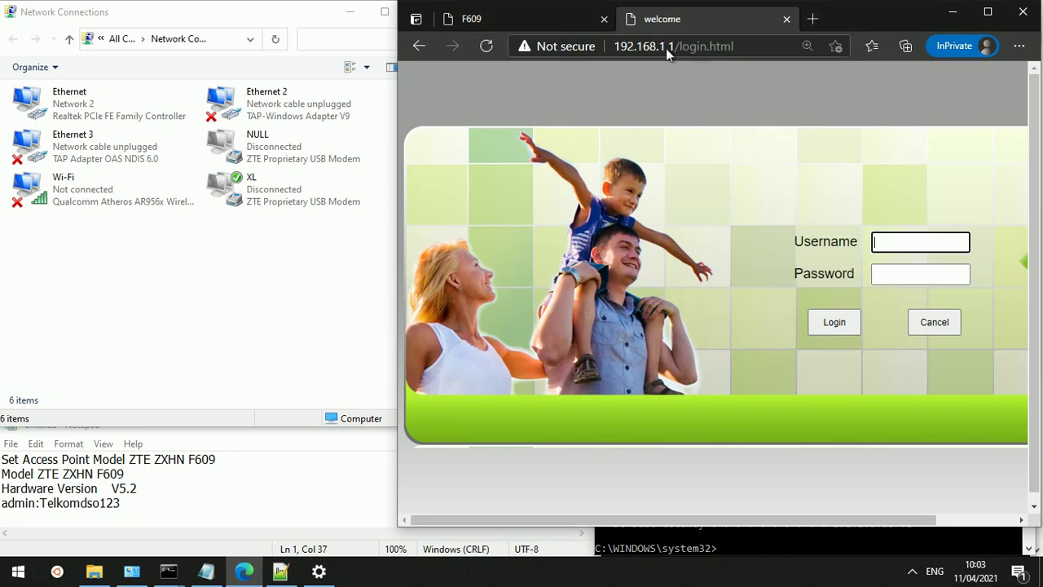
click(662, 46)
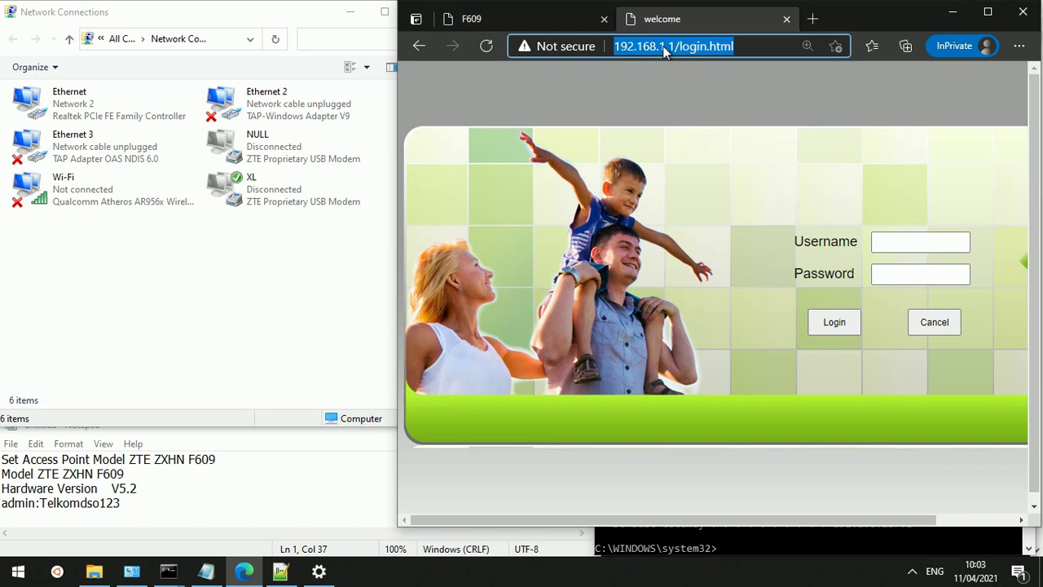
key(End)
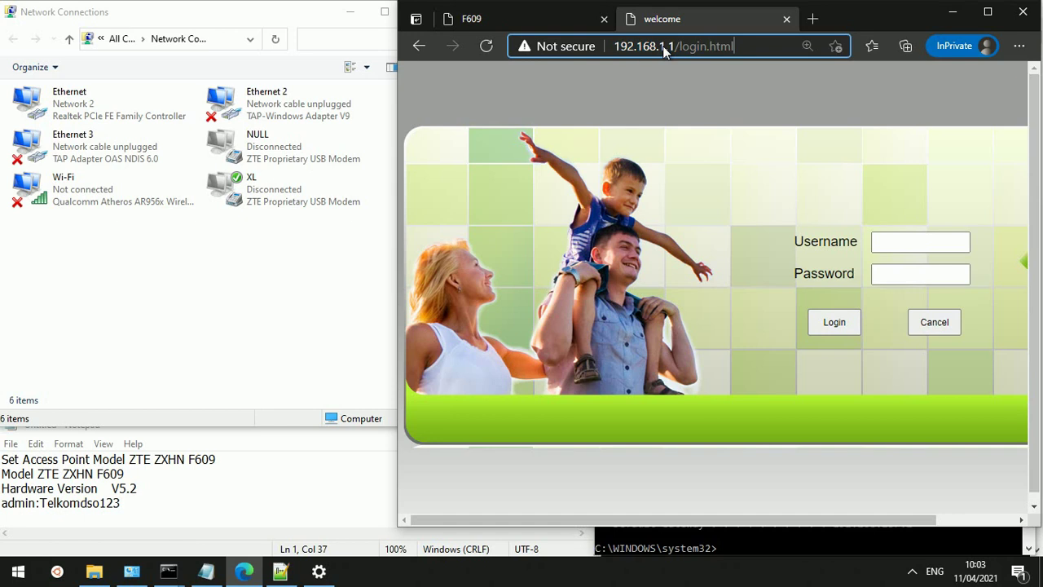
key(shift+Left)
key(shift+Left)
key(shift+Left)
key(shift+Left)
key(shift+Left)
key(shift+Left)
key(Left)
key(shift+Home)
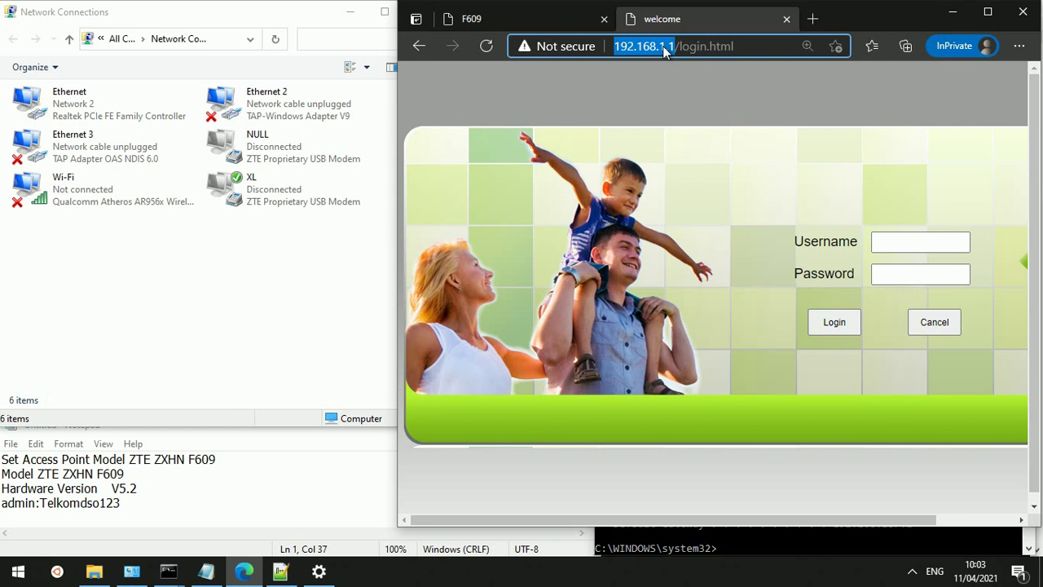
key(ctrl+w)
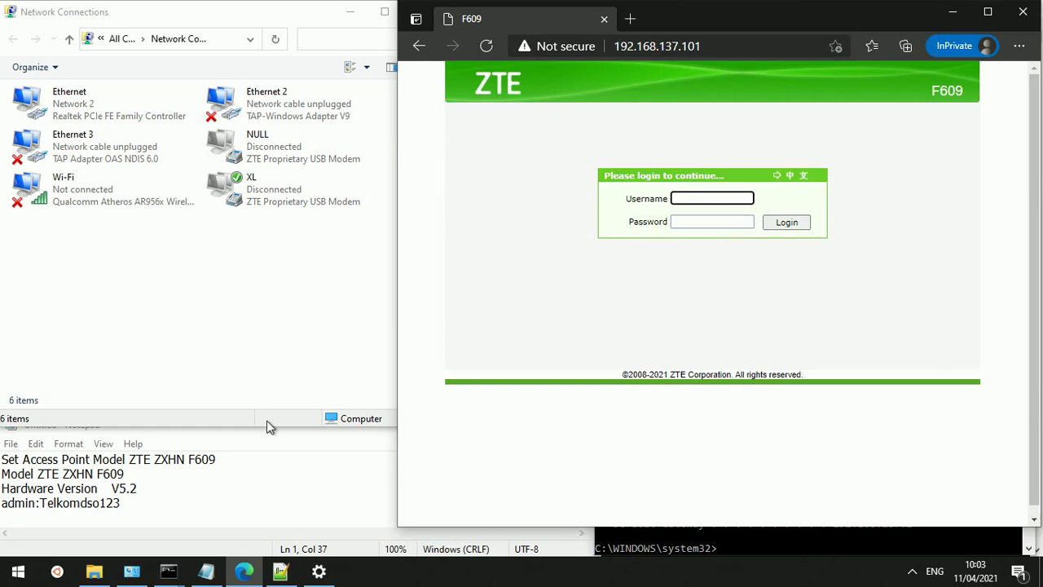
Insert a blank line under the notes title and cut the stray 'Modem utama' text
click(241, 465)
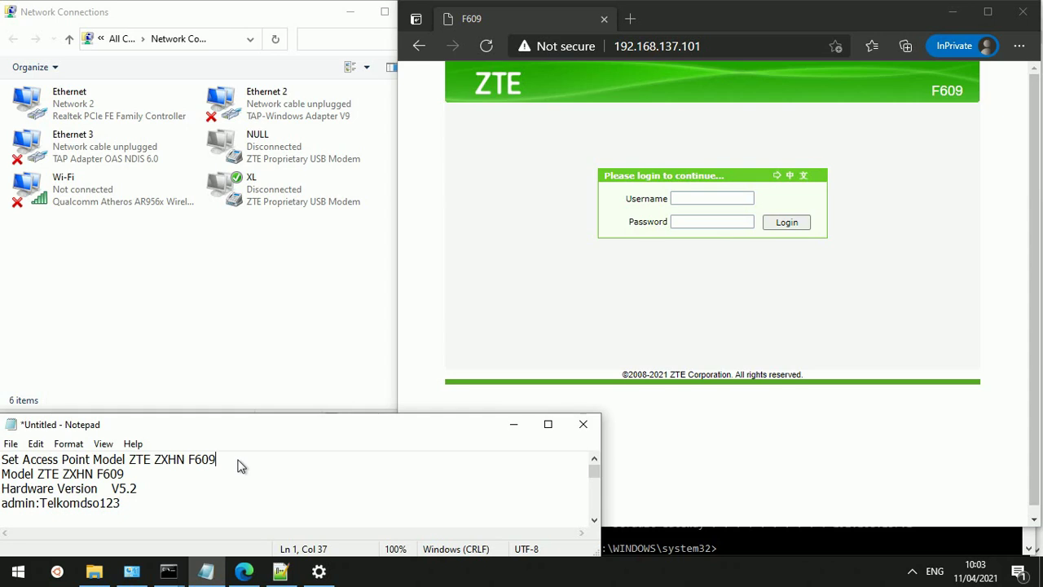
key(Return)
text(Modem)
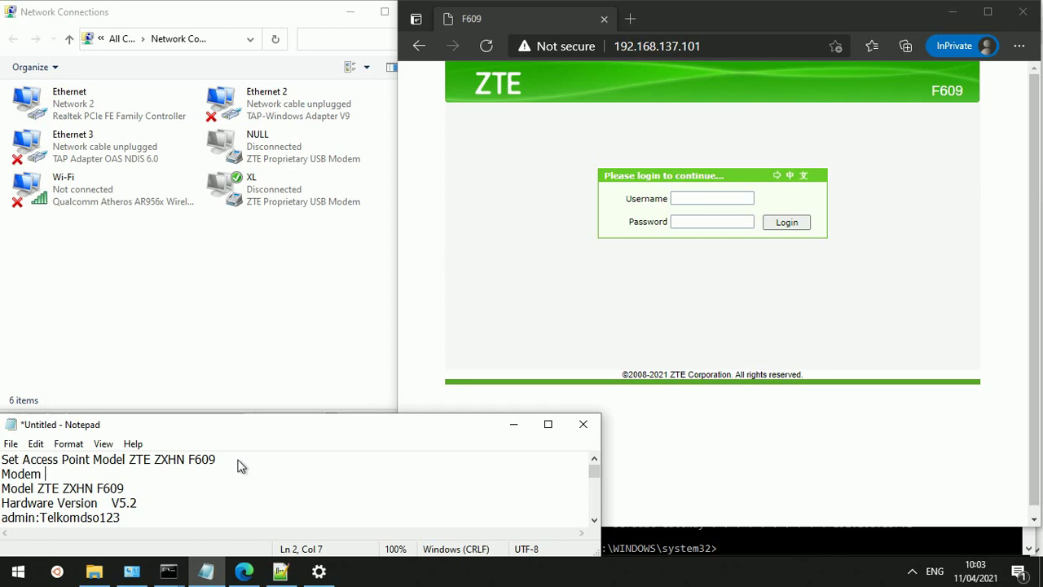
text( utama)
key(shift+Home)
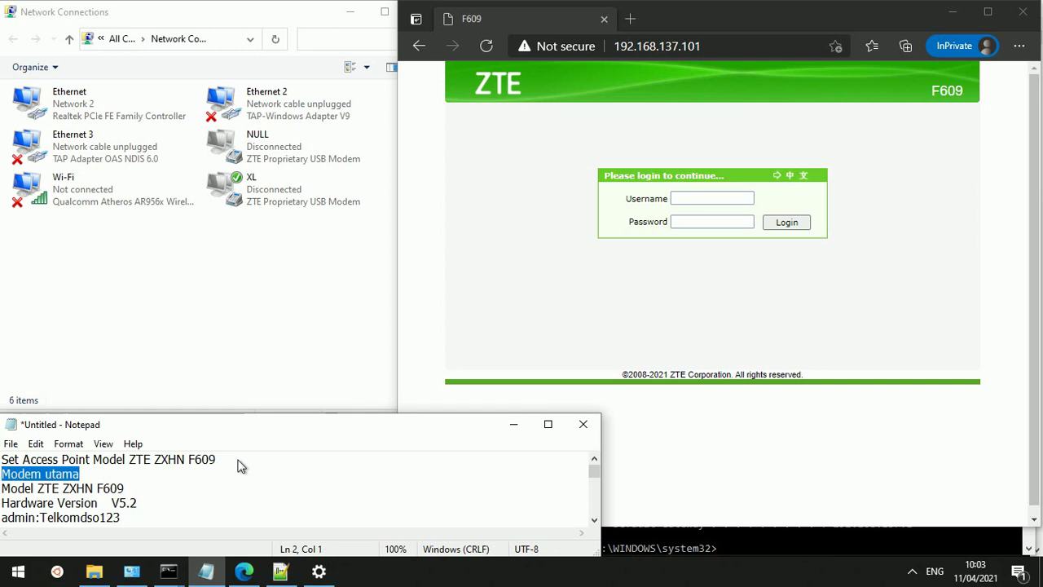
key(ctrl+x)
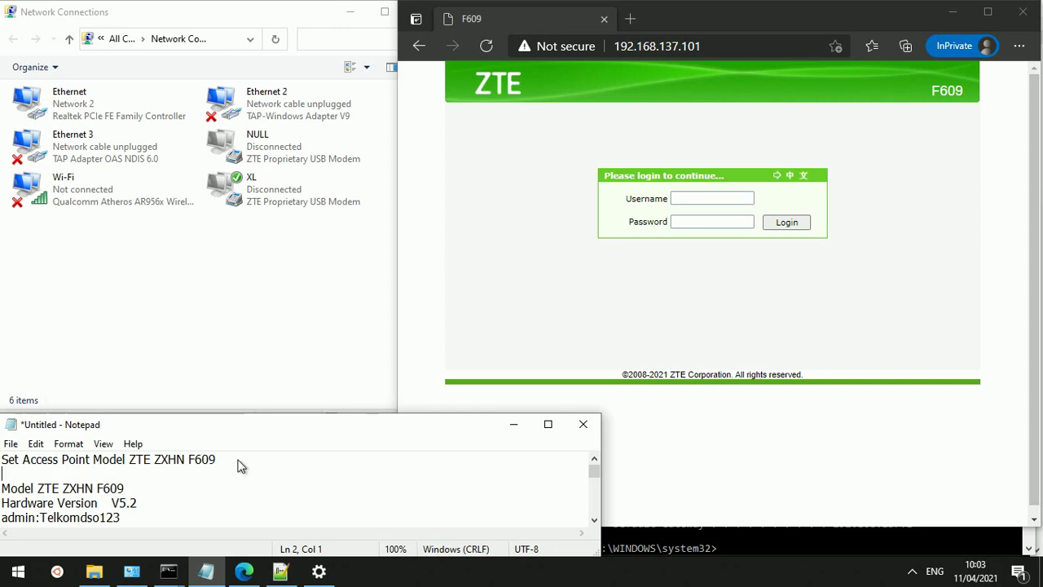
Write 'Modem utama beralamat di: Modem utama' below the admin line and begin a 'Modem' line
key(Down)
key(Down)
key(Down)
key(Down)
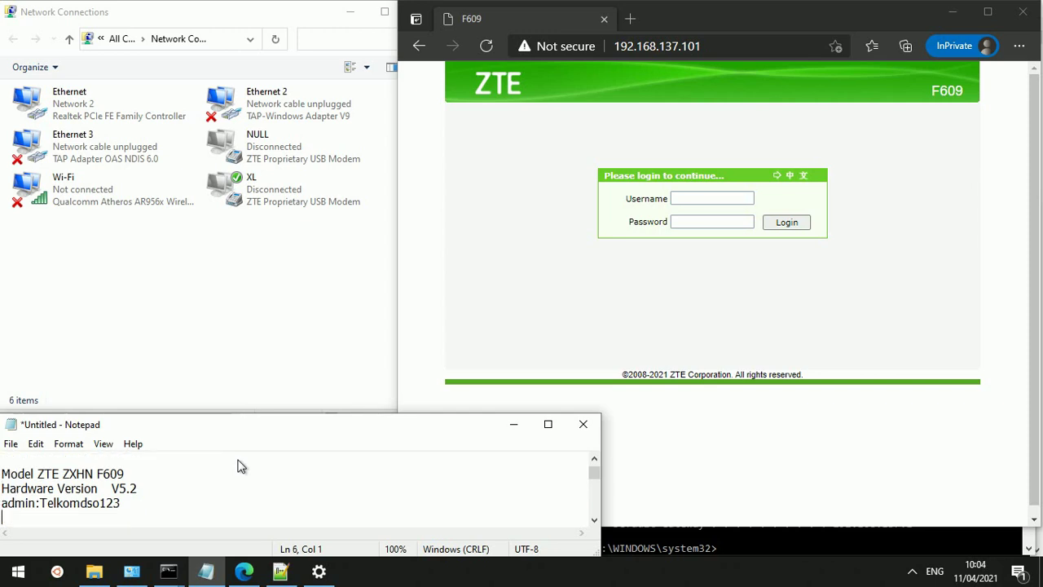
key(Down)
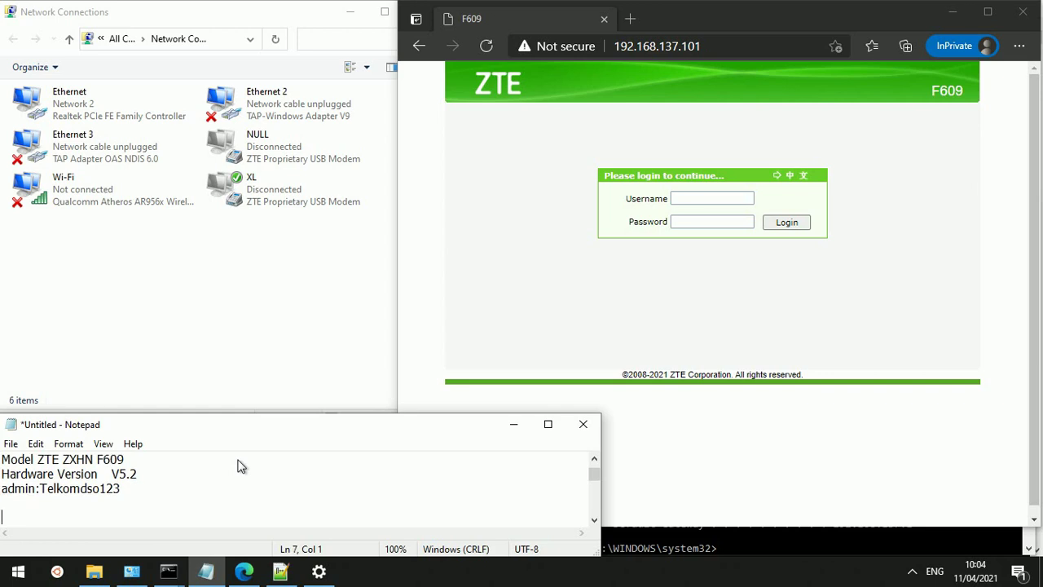
key(Up)
text(Mode)
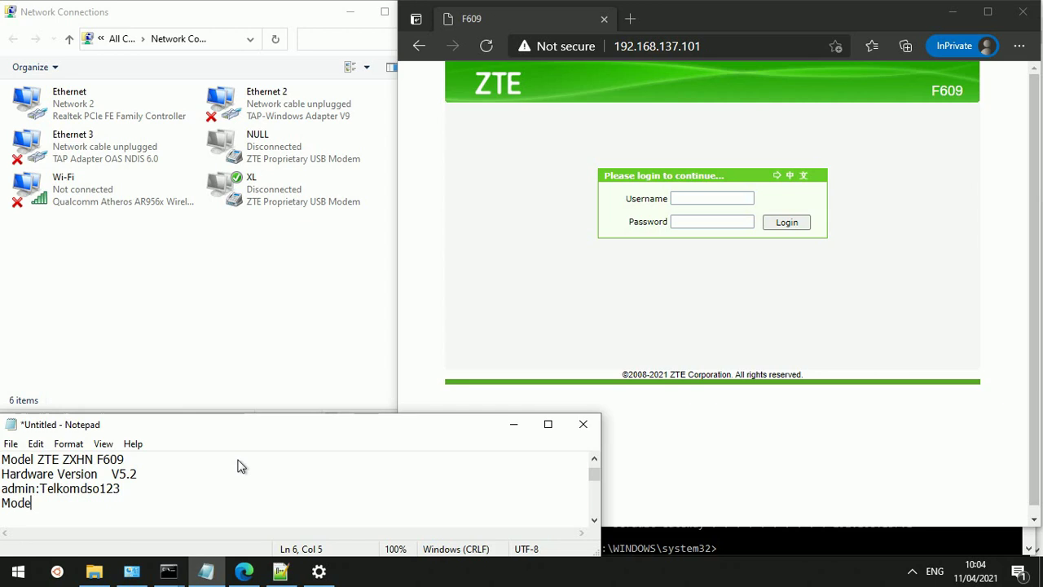
text(m utama beralam)
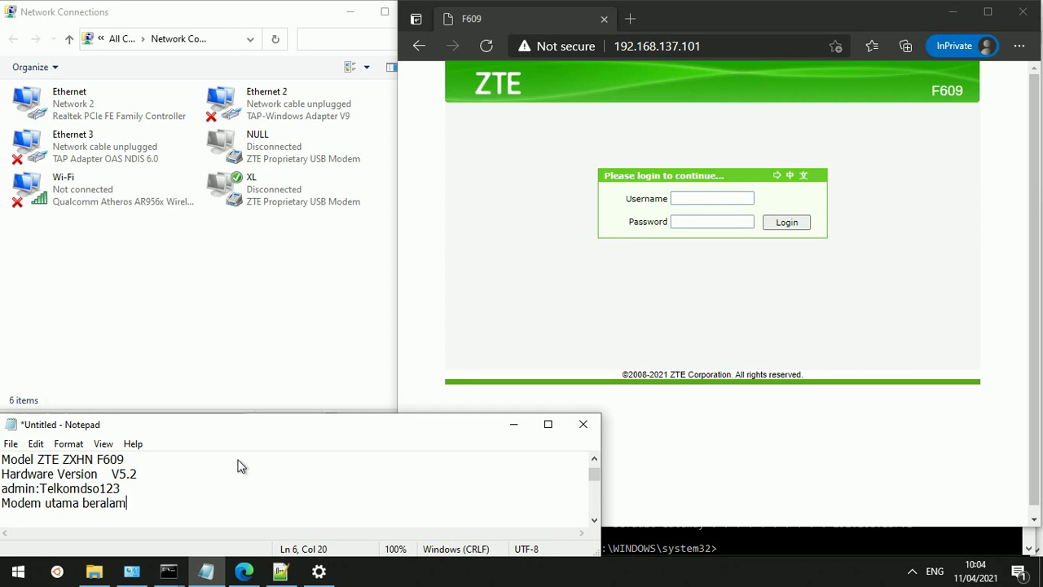
text(at di: Modem utama)
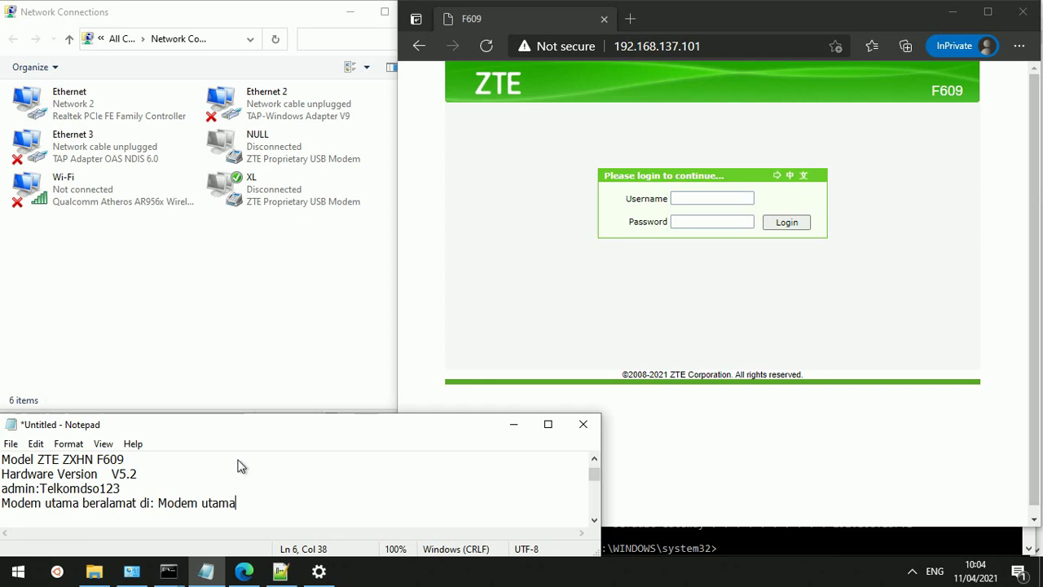
key(Return)
text(Modem)
key(Up)
key(Up)
key(Up)
key(Up)
key(Up)
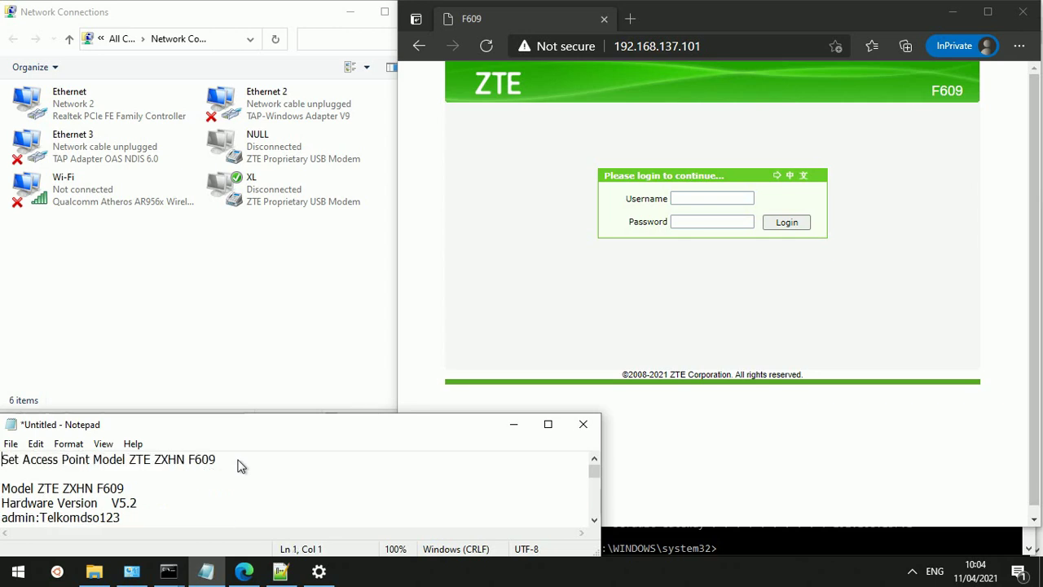
Copy 'ZTE ZXHN F609' and add the line 'Modem ZTE ZXHN F609 sebagai akses point beralamat di:'
key(Down)
key(Down)
key(ctrl+Right)
key(shift+End)
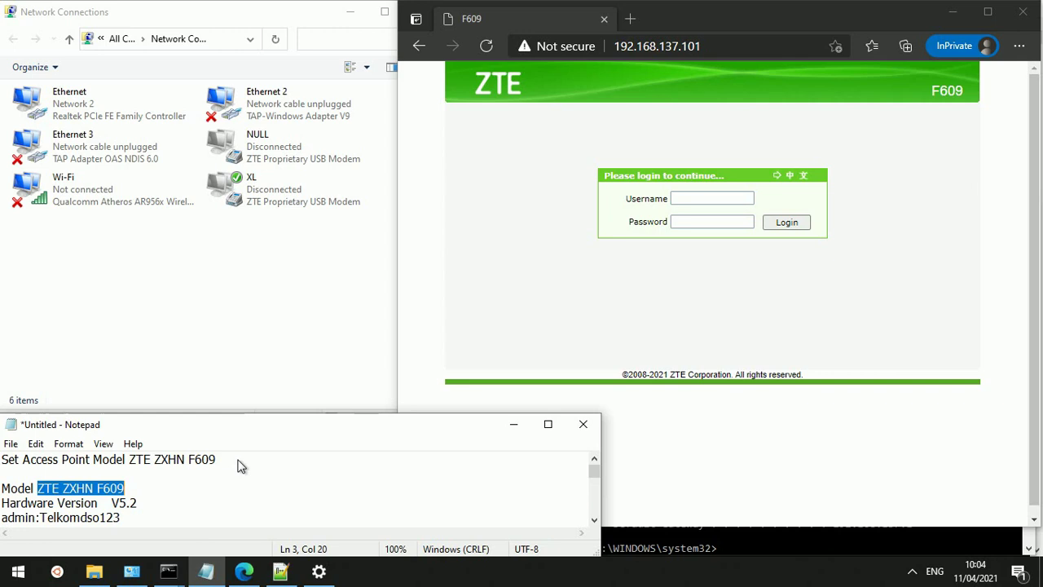
key(Down)
key(Down)
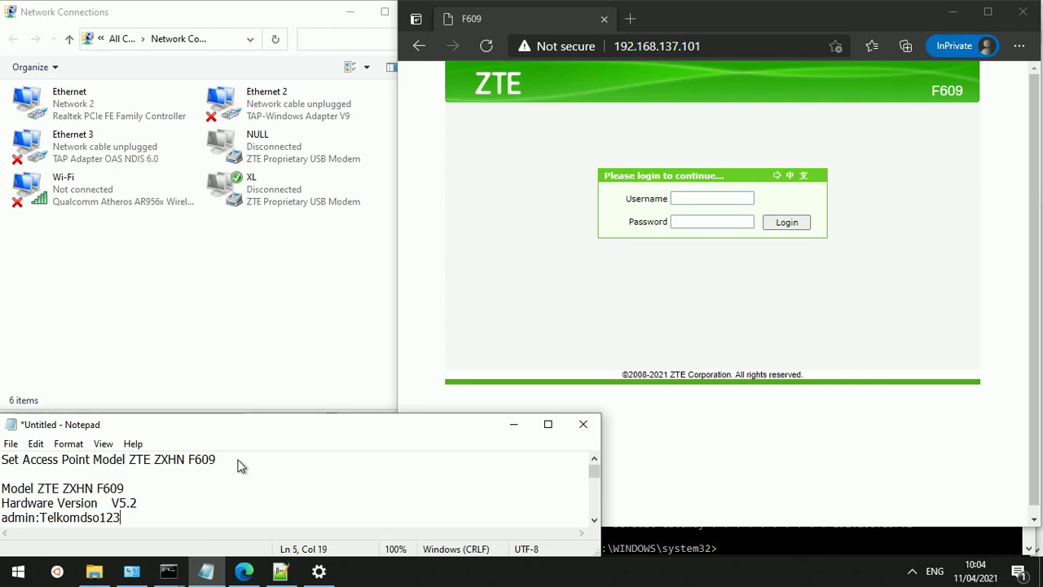
key(Return)
text(Modem utama beralamat di: Modem utama)
key(Return)
text(Modem)
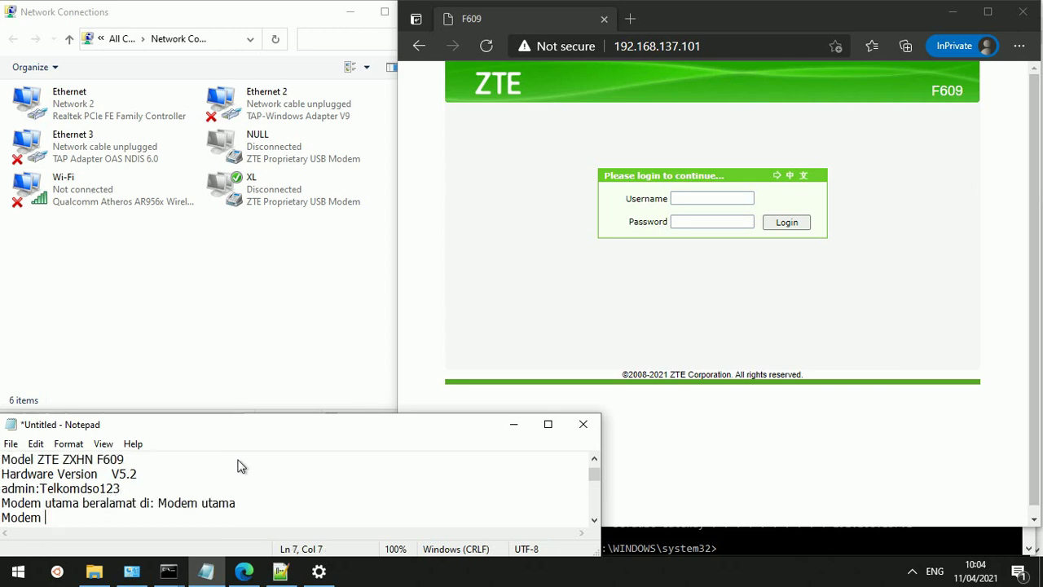
key(ctrl+v)
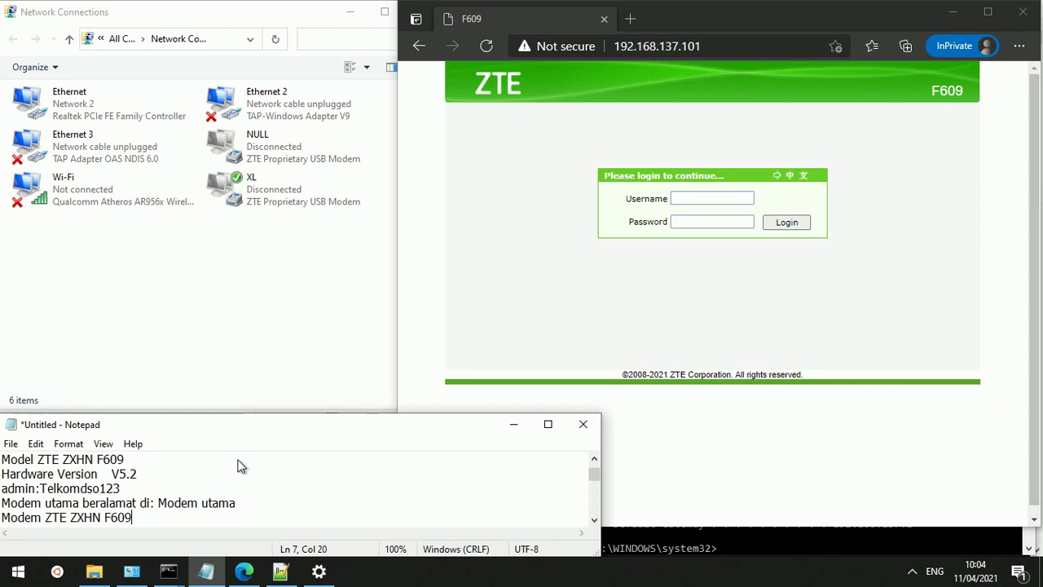
text(sebagai akses)
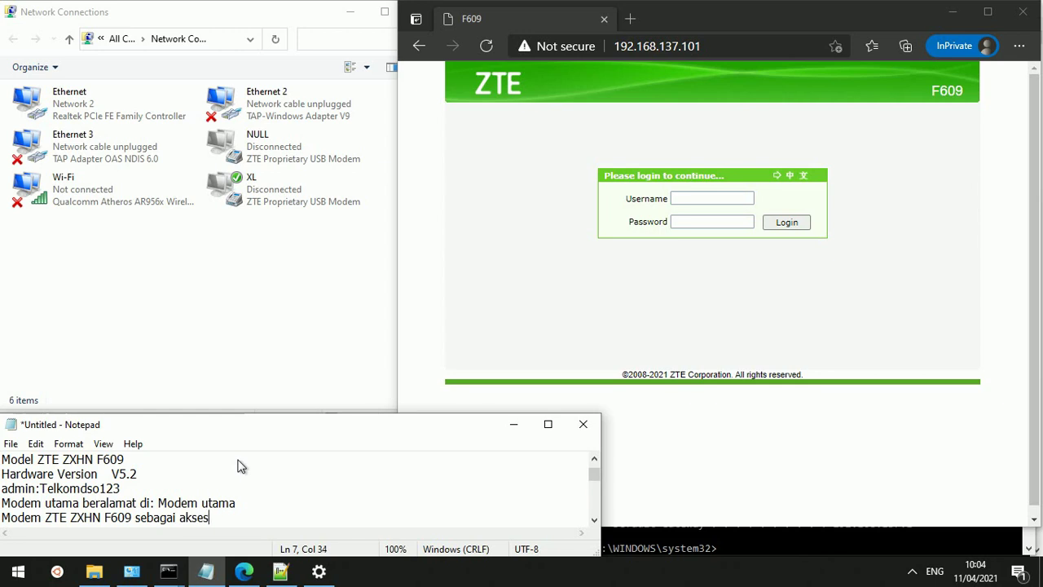
text( point beralamat)
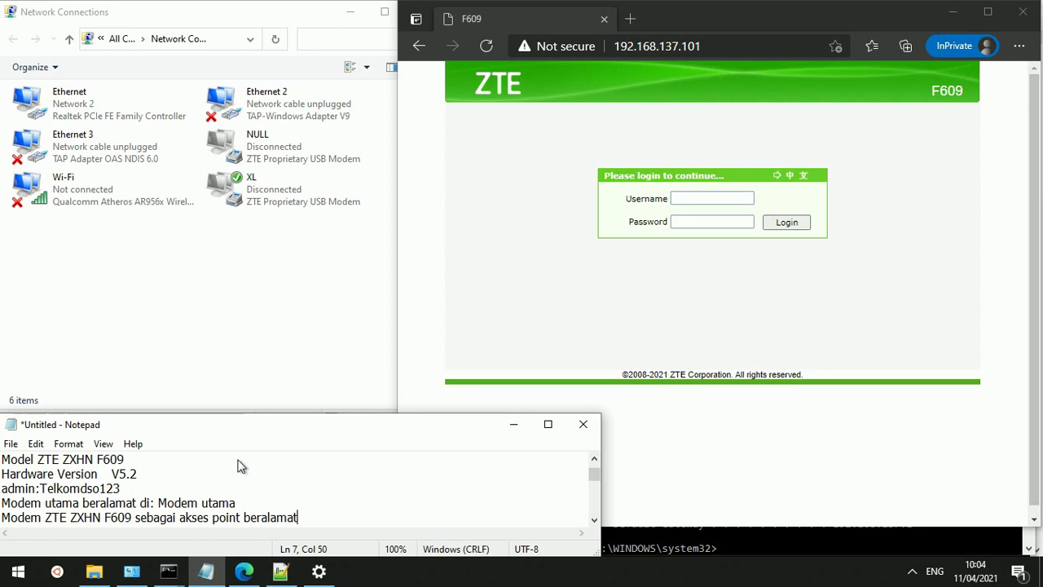
text( di:)
key(Up)
key(Up)
key(Up)
key(Up)
key(Up)
key(Up)
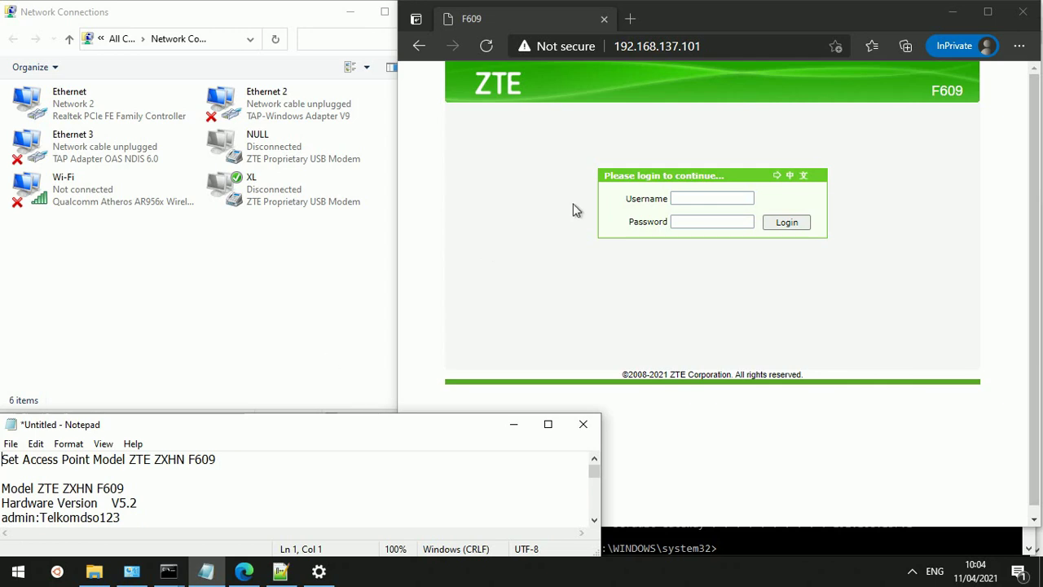
click(696, 55)
key(ctrl+a)
key(ctrl+c)
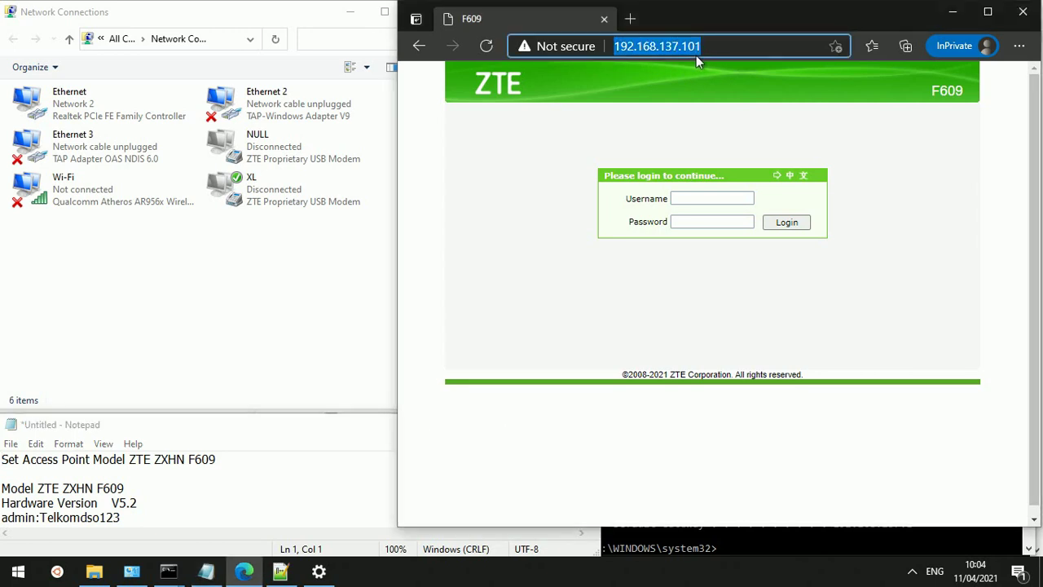
click(292, 442)
key(Down)
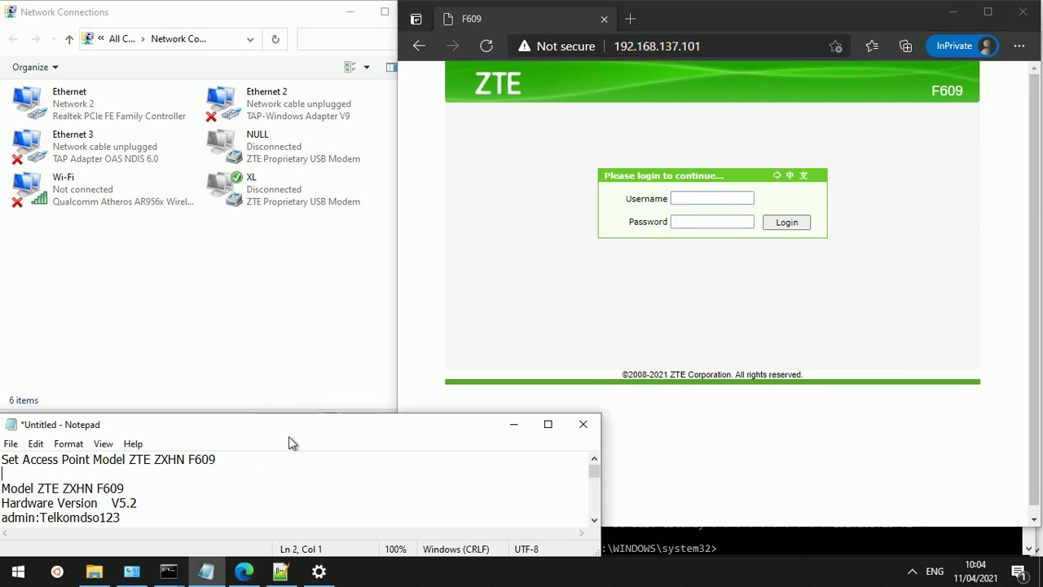
key(Down)
key(Down)
key(Down)
key(Down)
text(Modem utama beralamat di: Modem utama)
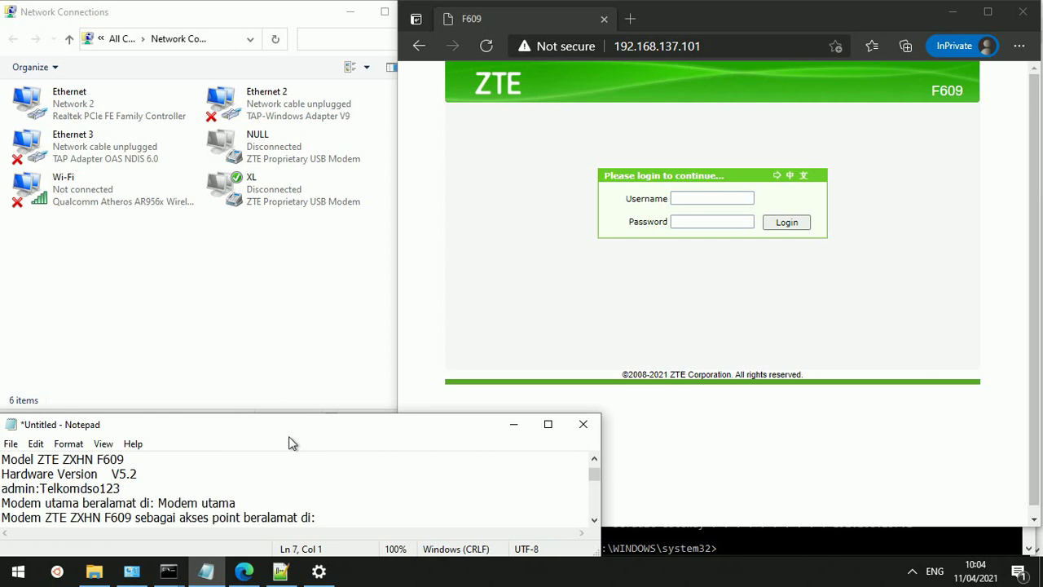
key(End)
key(ctrl+v)
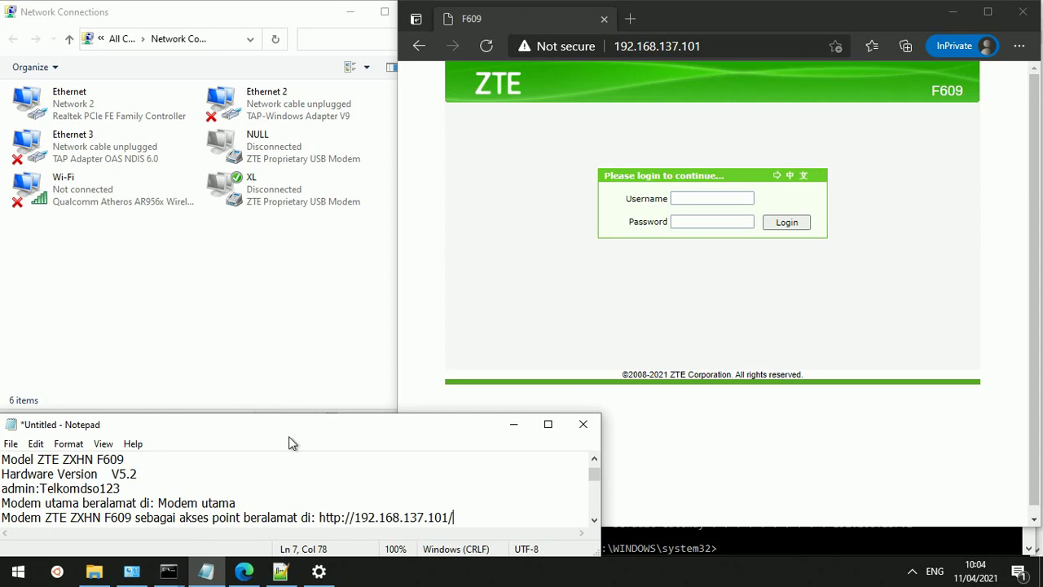
key(Return)
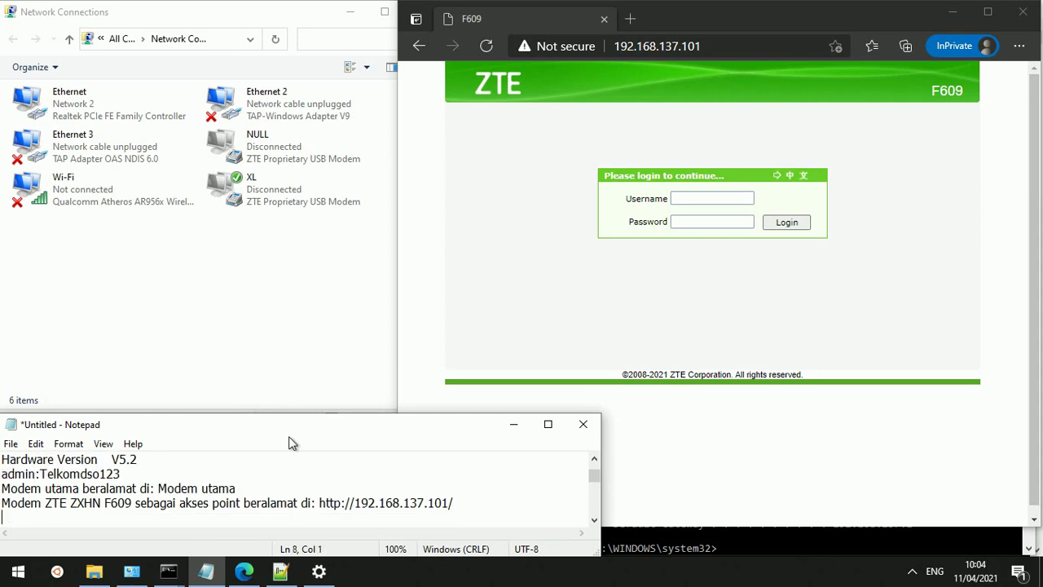
Split the login line into 'Username:' and 'Password: ' lines and select the password value
key(Up)
key(Up)
key(Up)
key(Up)
key(Down)
key(End)
key(Home)
text(Usern)
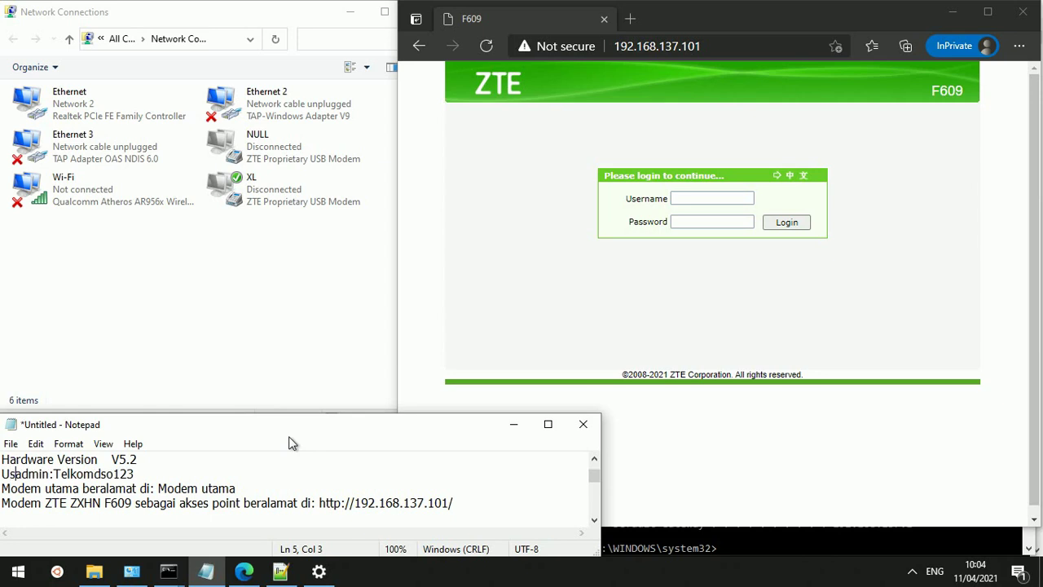
text(am)
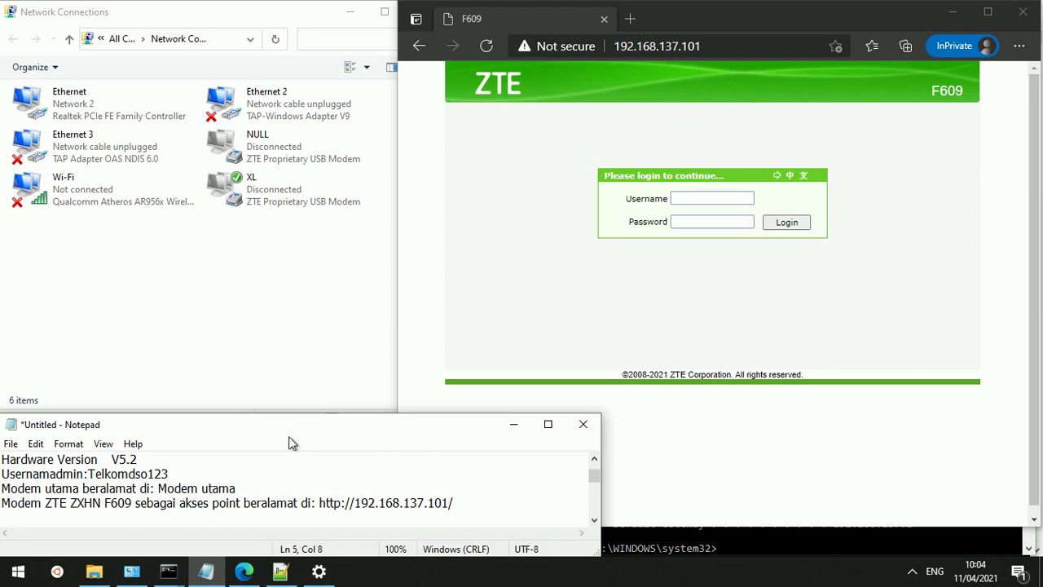
text(e)
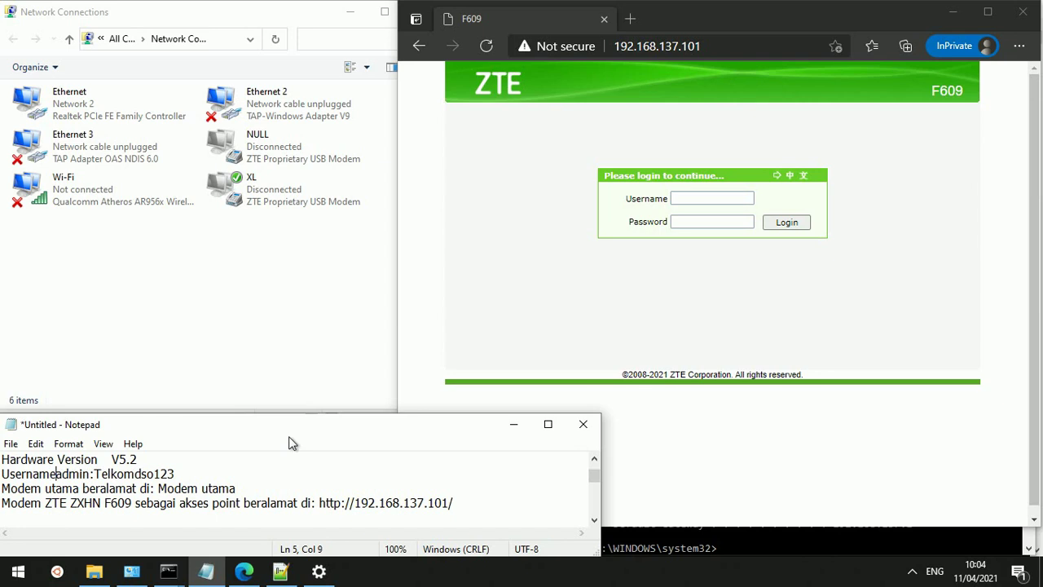
text(:)
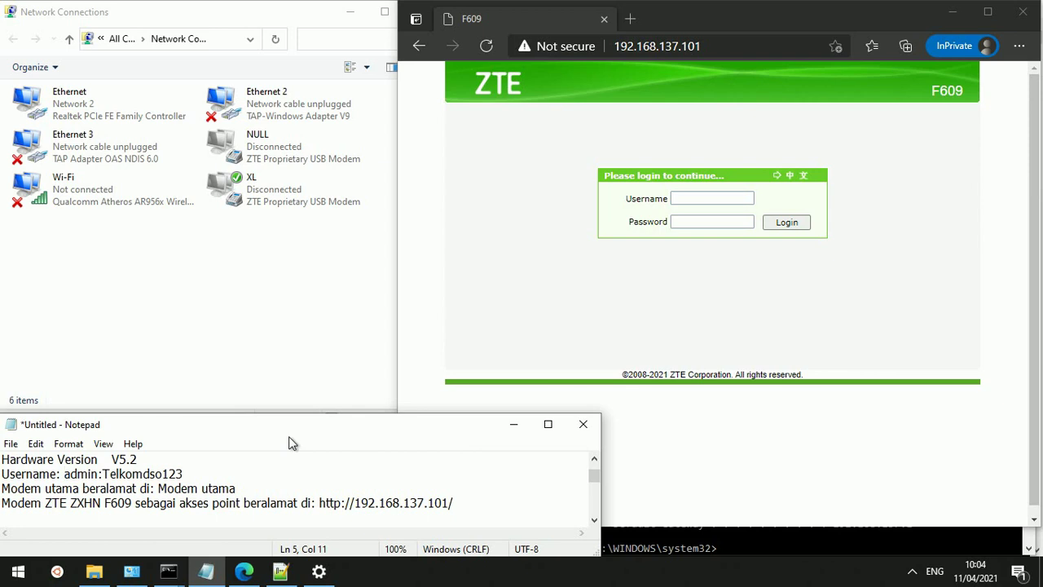
key(Right)
key(Right)
key(Right)
key(Right)
key(Right)
key(Return)
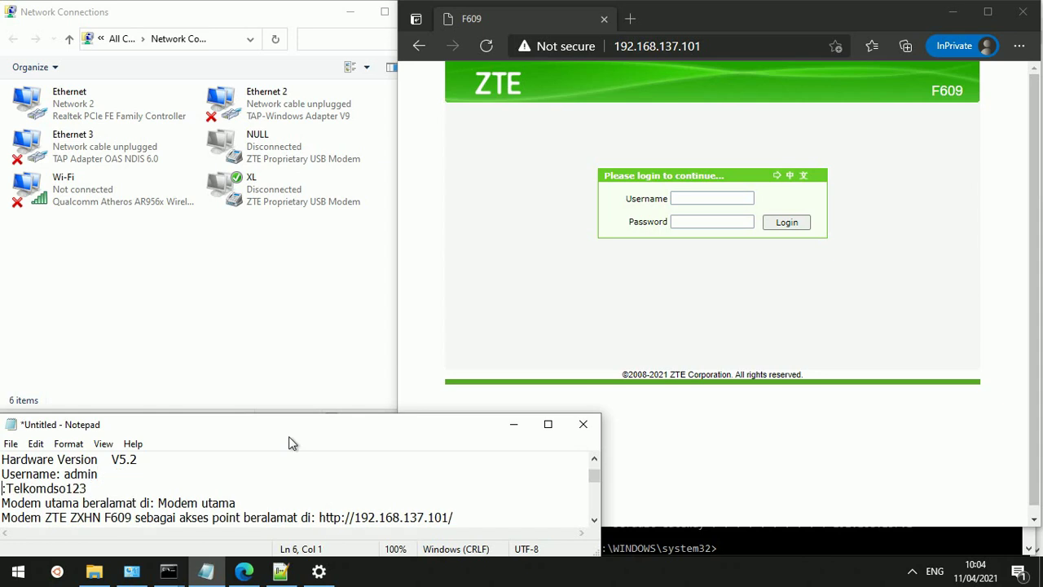
text(Pa)
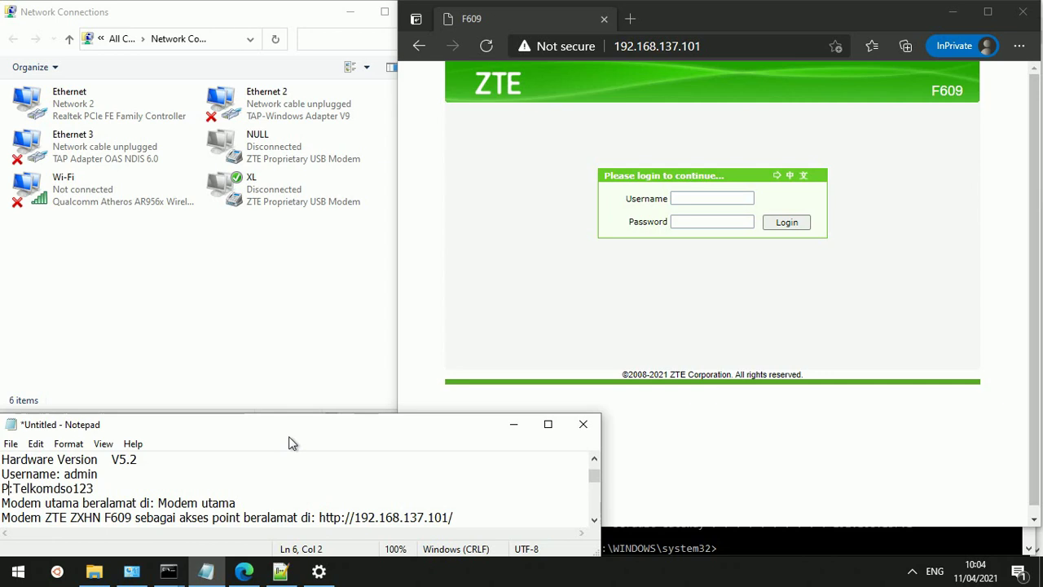
text(sswor)
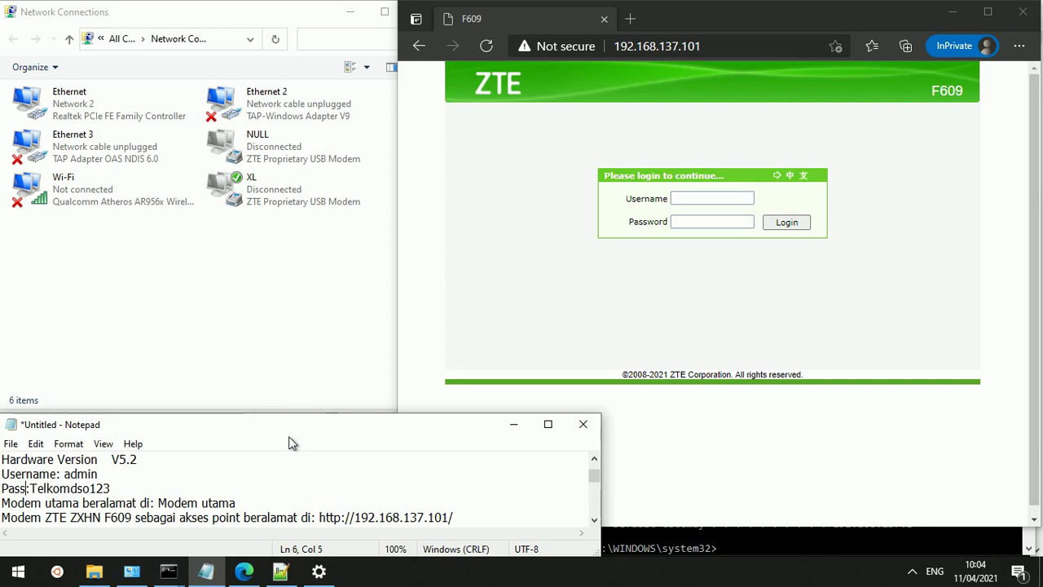
text(d)
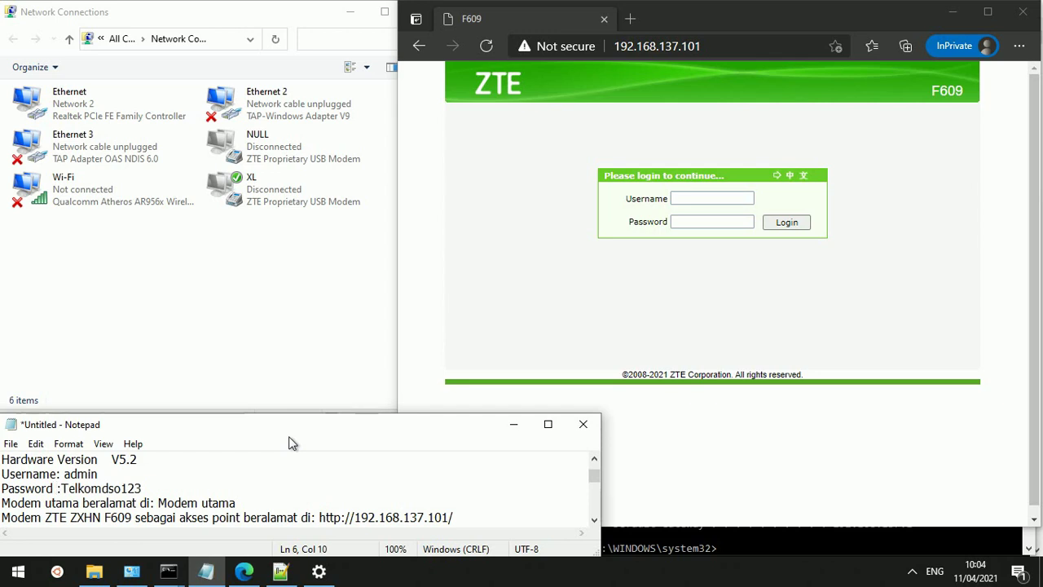
key(BackSpace)
key(Right)
key(shift+End)
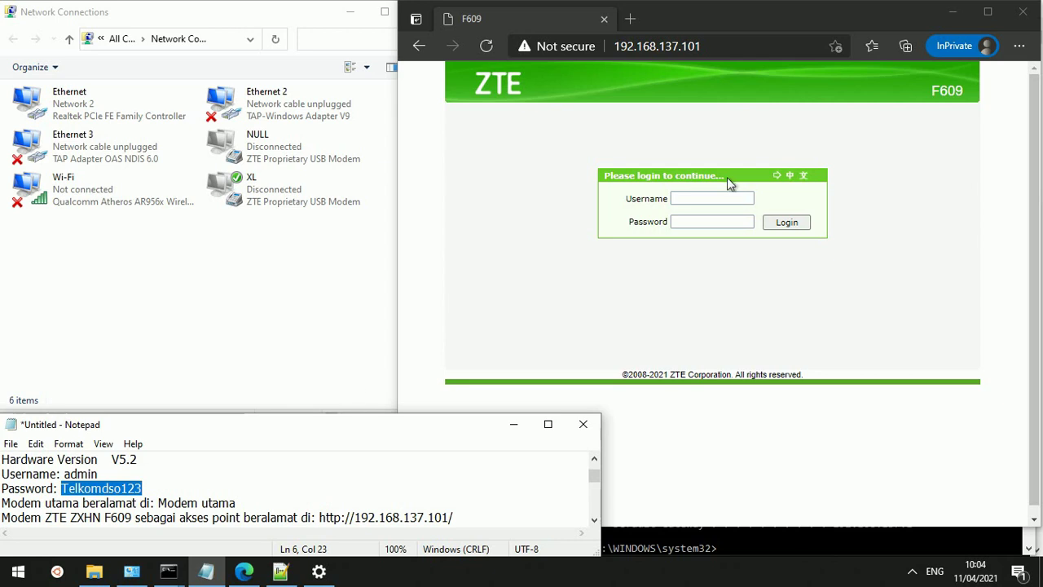
Log in to the F609 web admin with the username and the pasted password
click(720, 205)
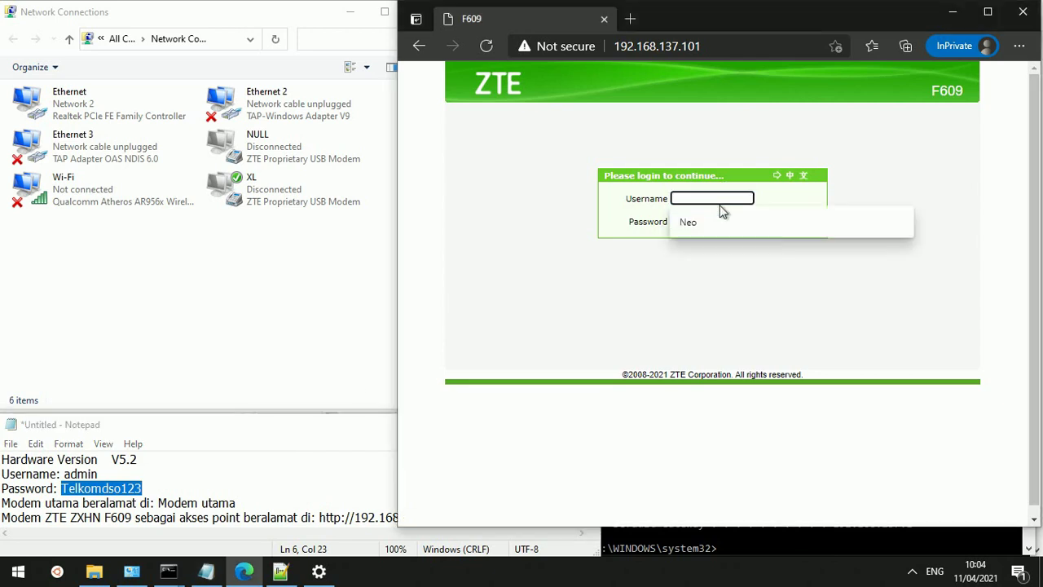
text(admin)
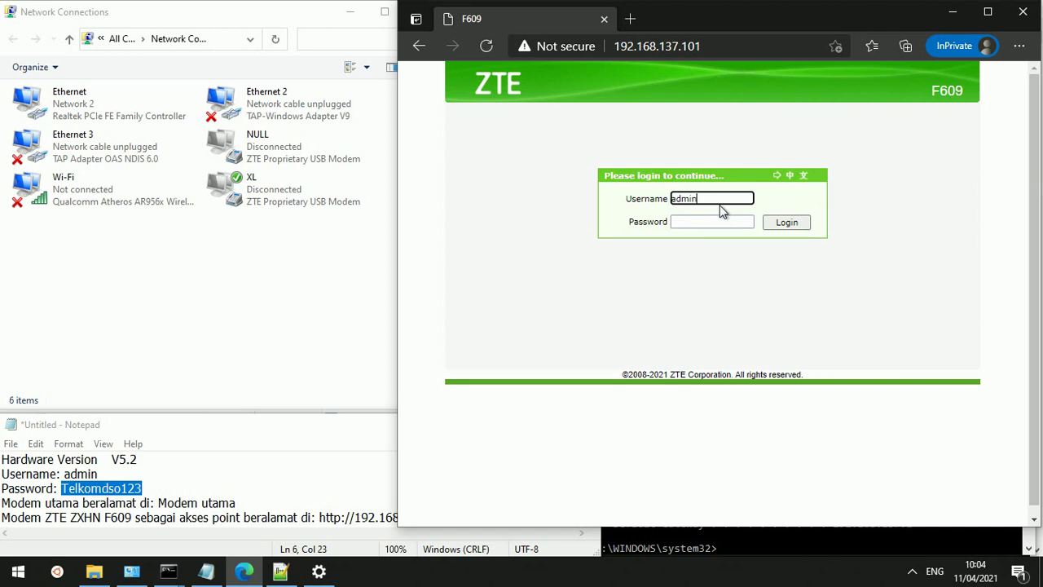
key(Tab)
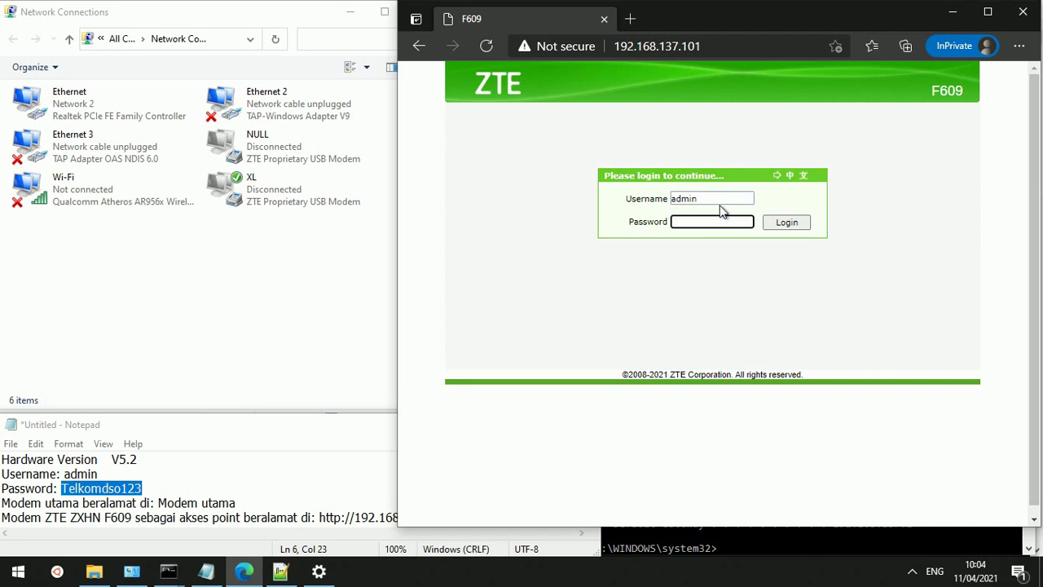
key(ctrl+v)
key(Return)
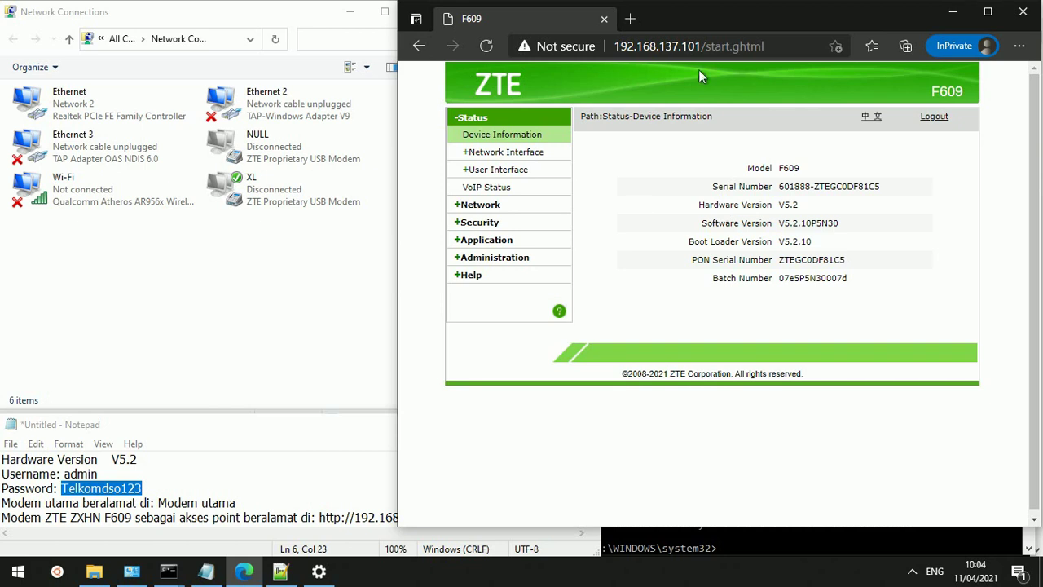
Open Status > Network Interface and scroll through the PPPoE and DHCP WAN connection list
click(499, 152)
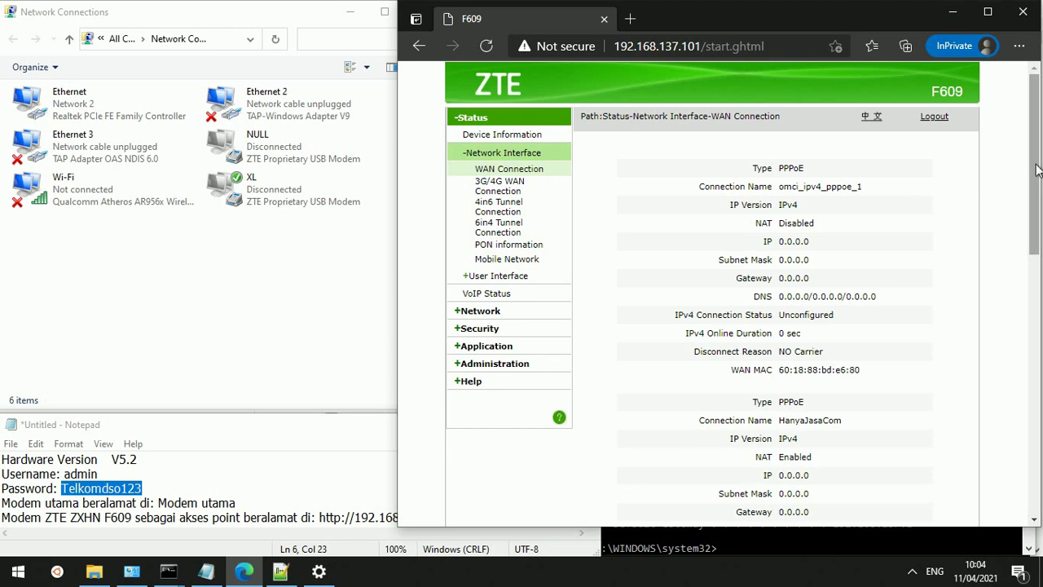
mouse_move(1037, 169)
mouse_down()
mouse_move(1041, 438)
mouse_move(1041, 160)
mouse_up()
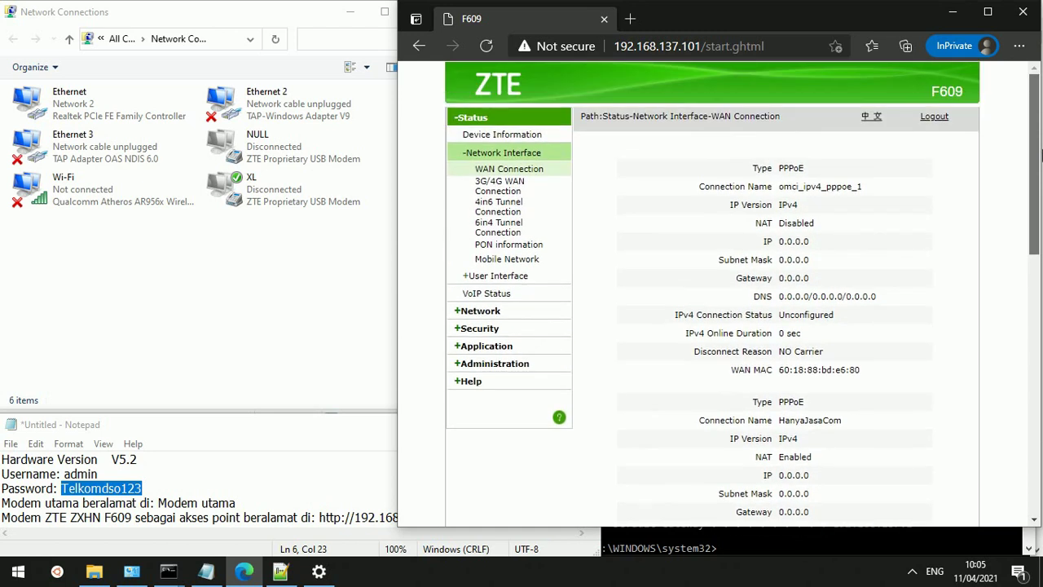
mouse_move(1041, 154)
mouse_down()
mouse_move(1038, 458)
mouse_move(1038, 148)
mouse_up()
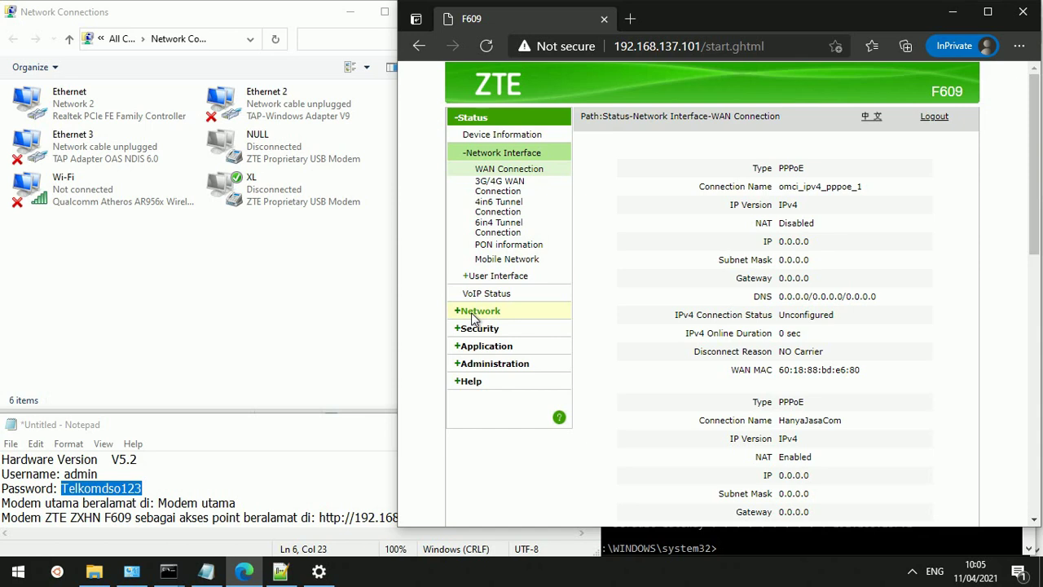
Open Network > WAN > WAN Connection and load the HanyaJasaCom connection settings
click(474, 311)
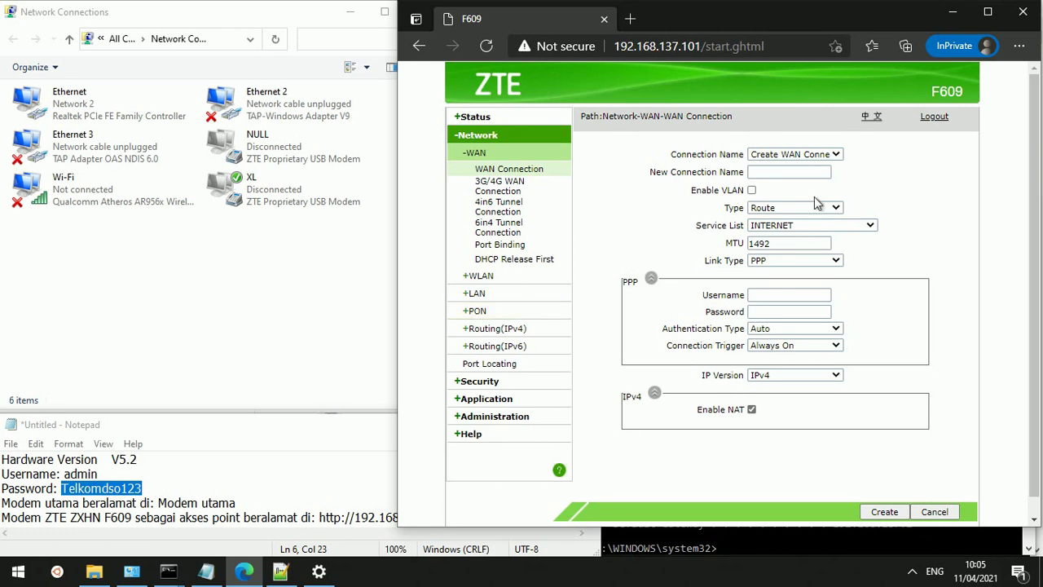
click(831, 159)
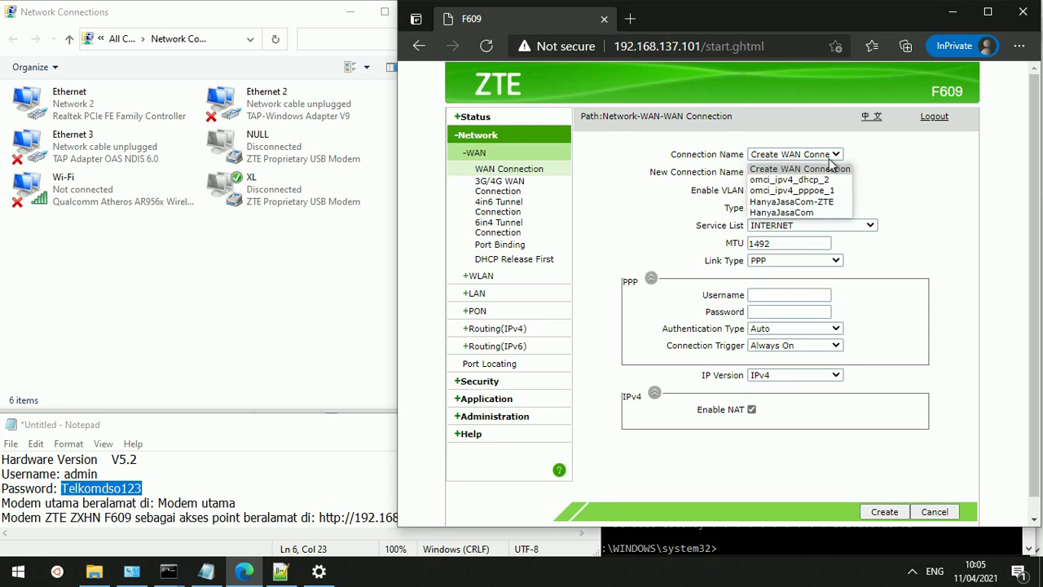
click(938, 165)
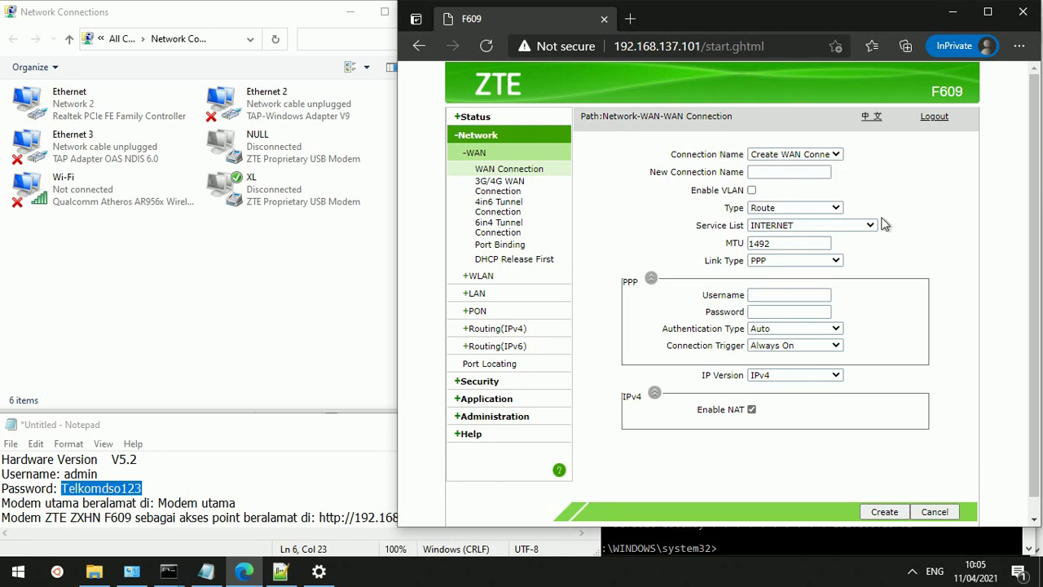
click(836, 155)
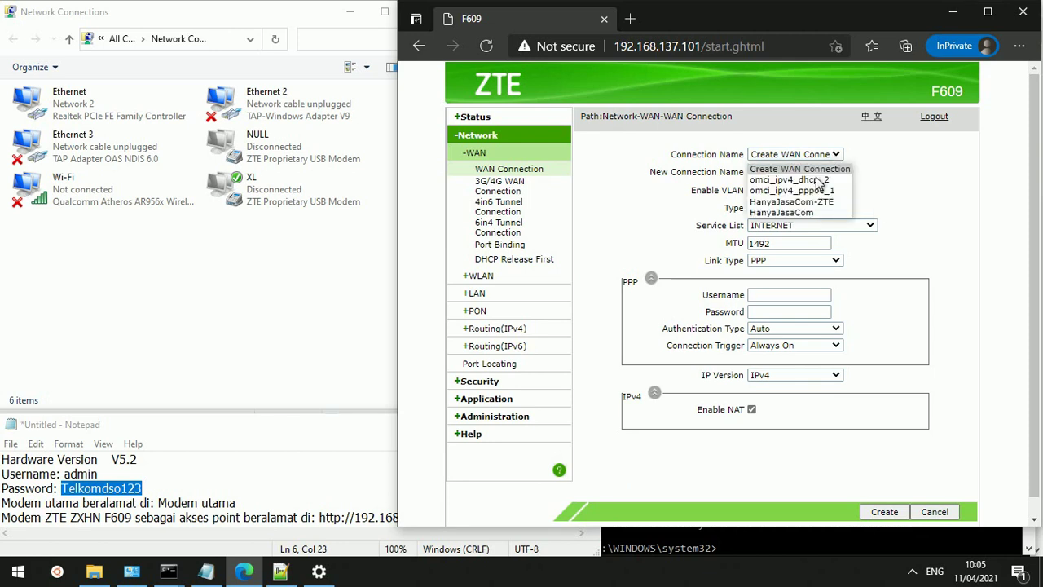
click(781, 212)
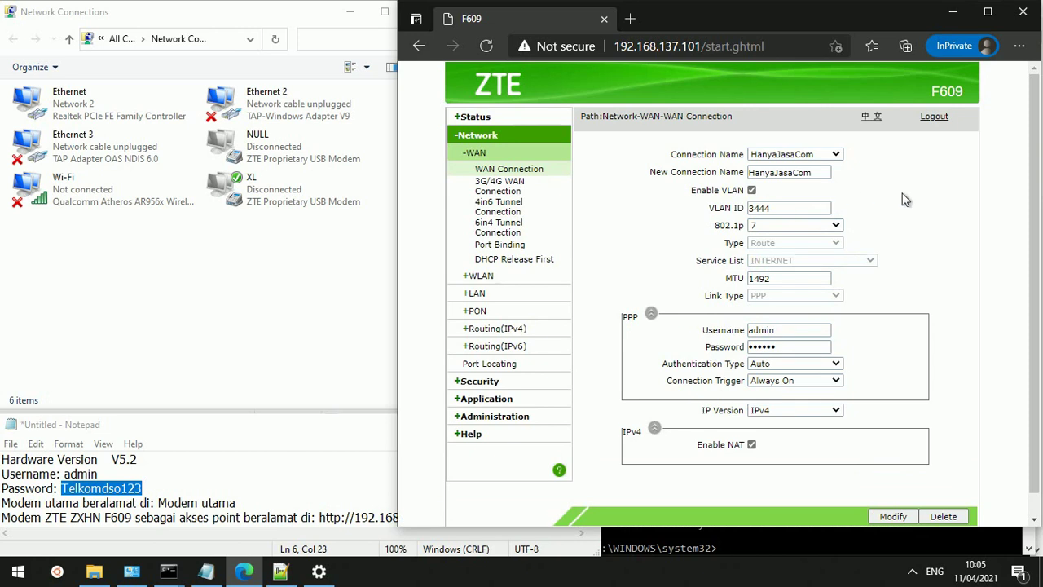
Enlarge the browser window and load HanyaJasaCom-ZTE, showing IPv4 DHCP, MTU 1500 and NAT enabled
scroll(912, 197, down, 1)
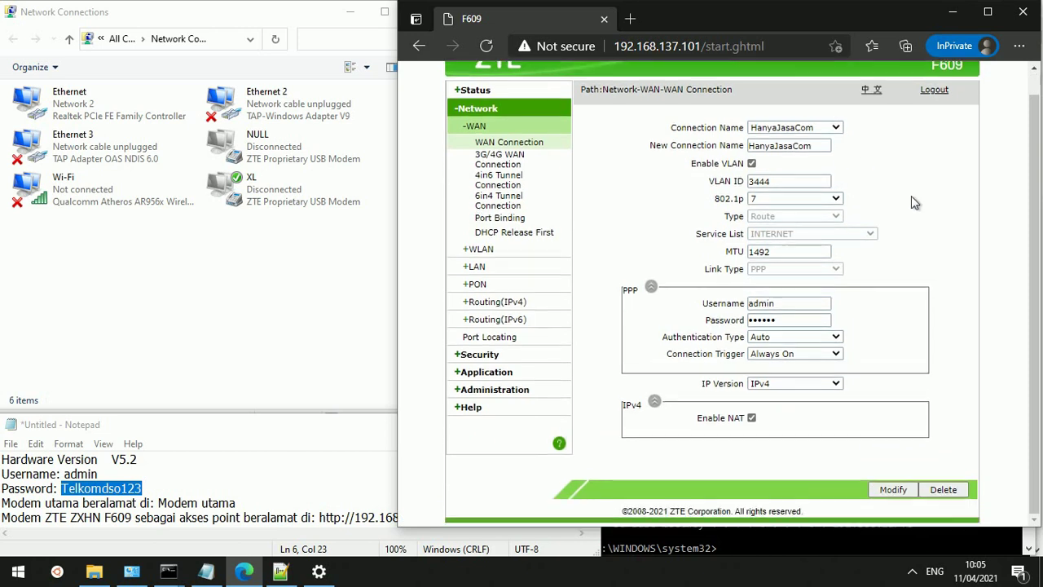
scroll(912, 197, up, 1)
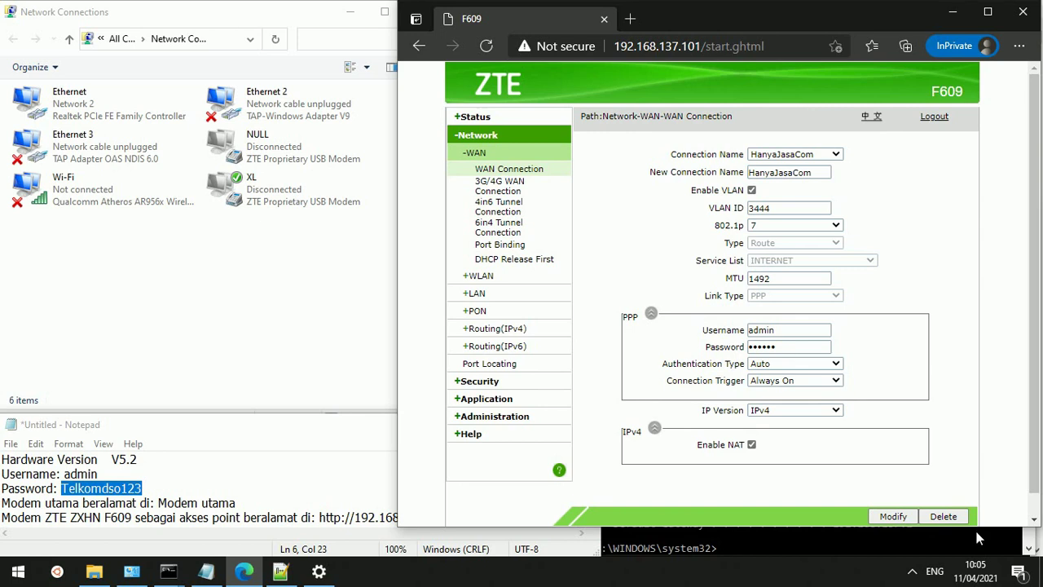
drag(976, 535, 975, 560)
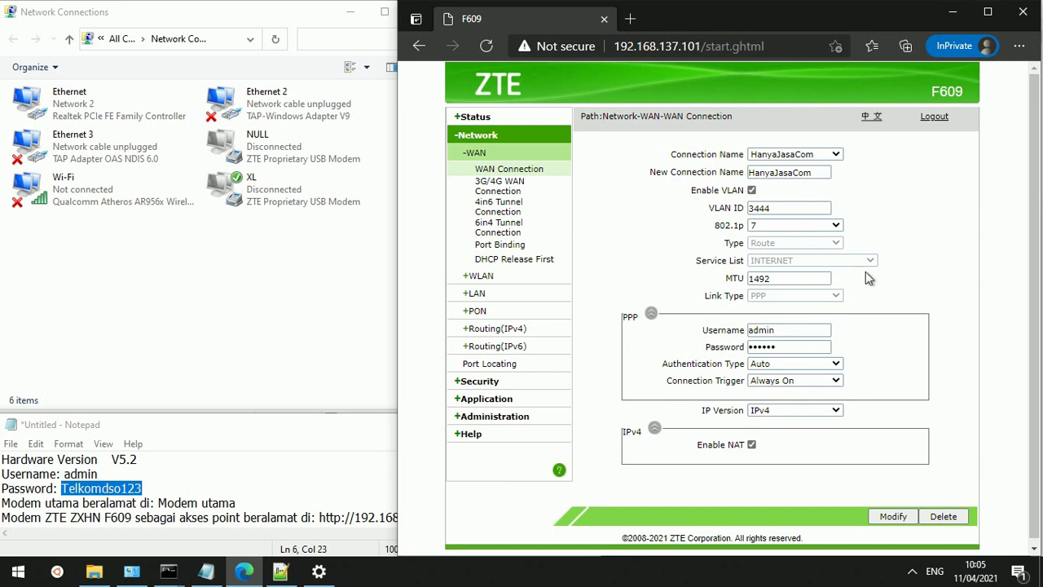
click(819, 155)
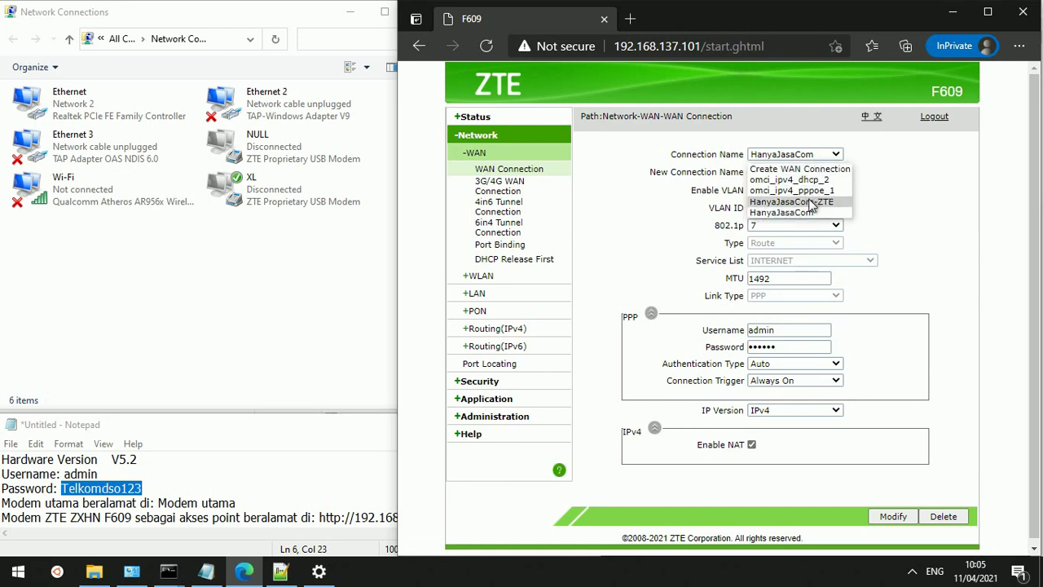
click(811, 202)
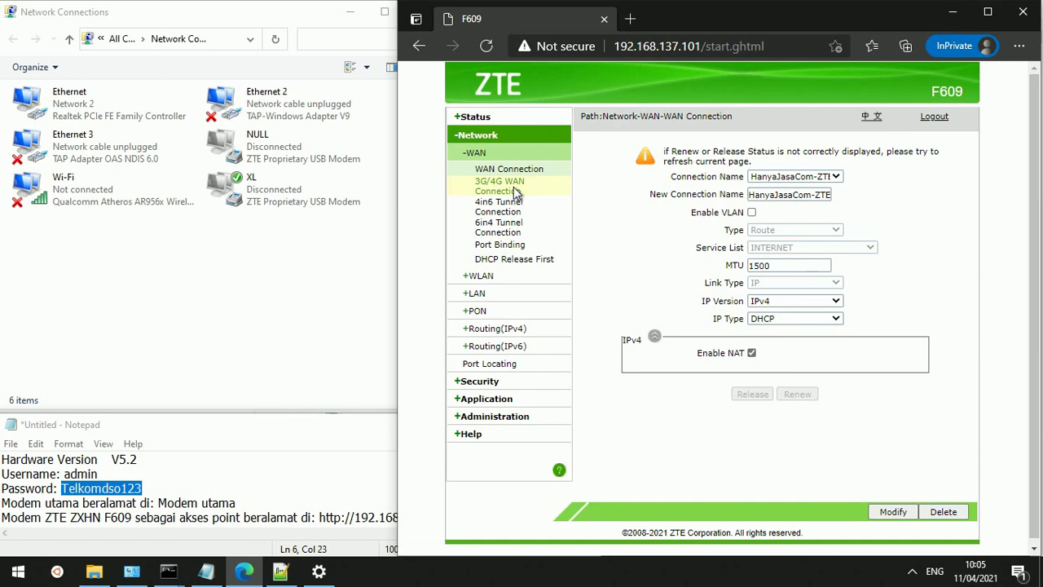
Browse the 3G/4G and 4in6 Tunnel WAN forms, then go to WLAN Basic settings
click(515, 191)
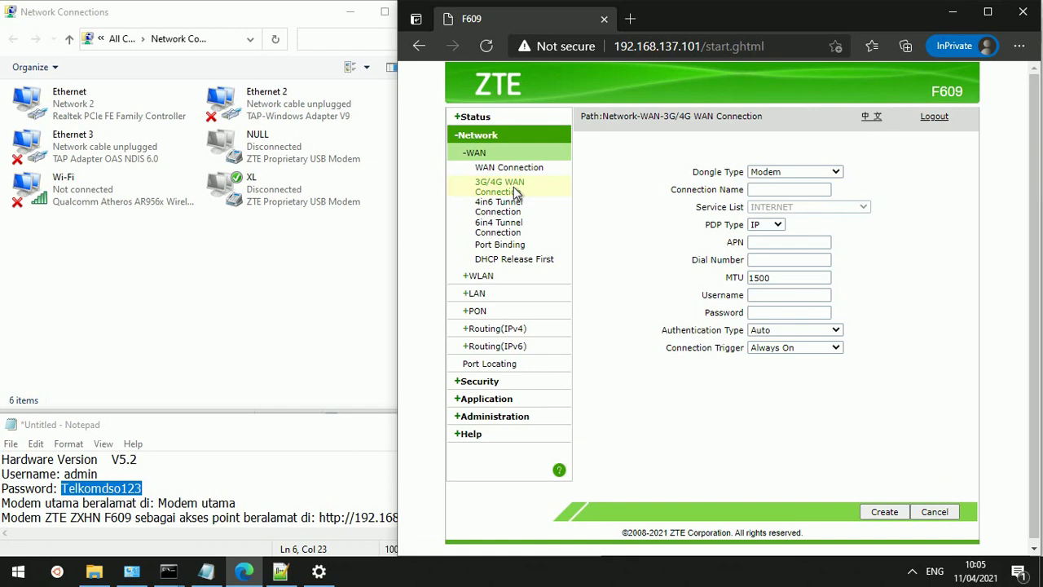
click(798, 172)
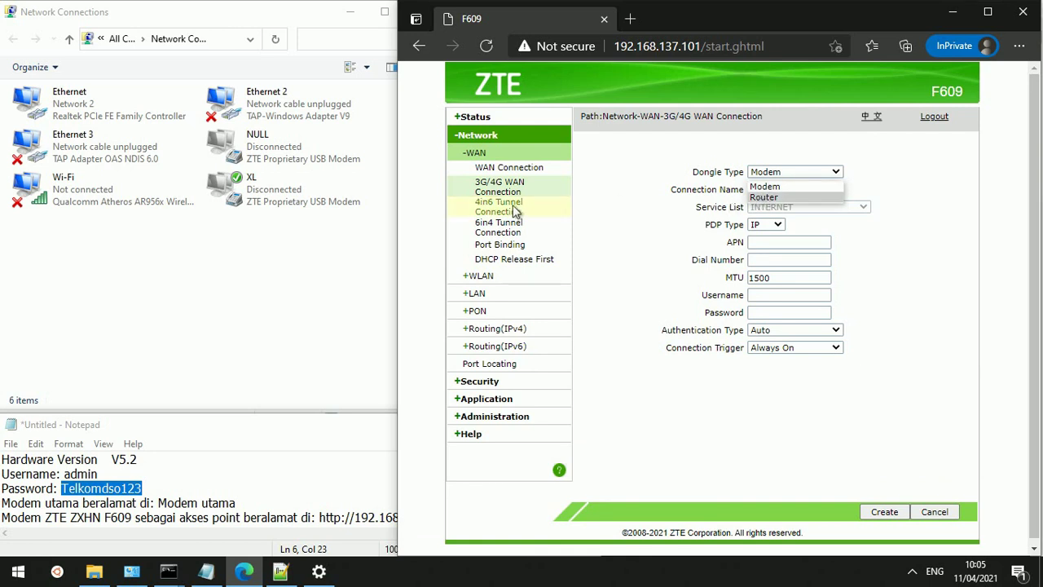
click(498, 209)
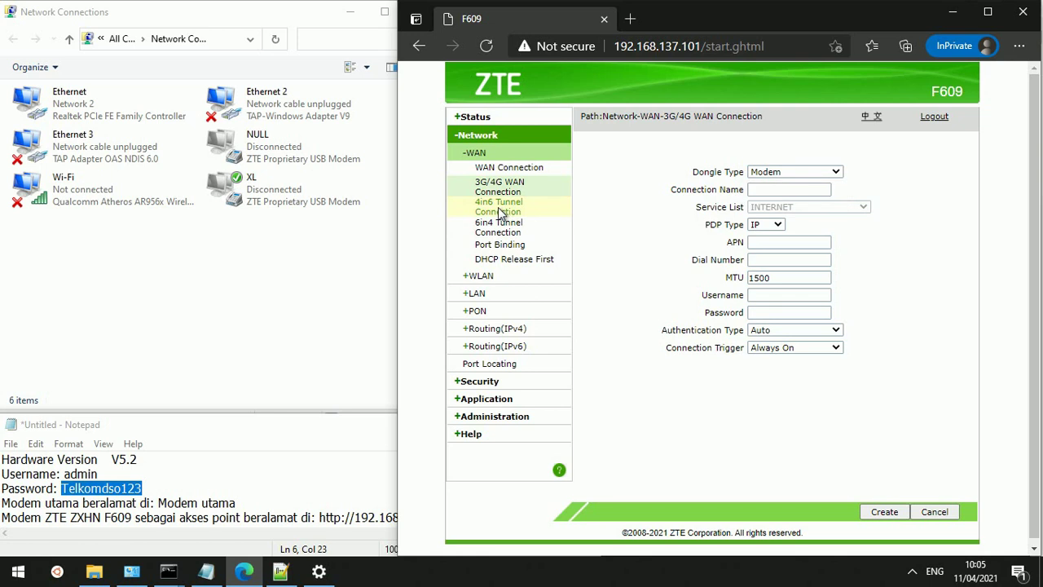
click(499, 211)
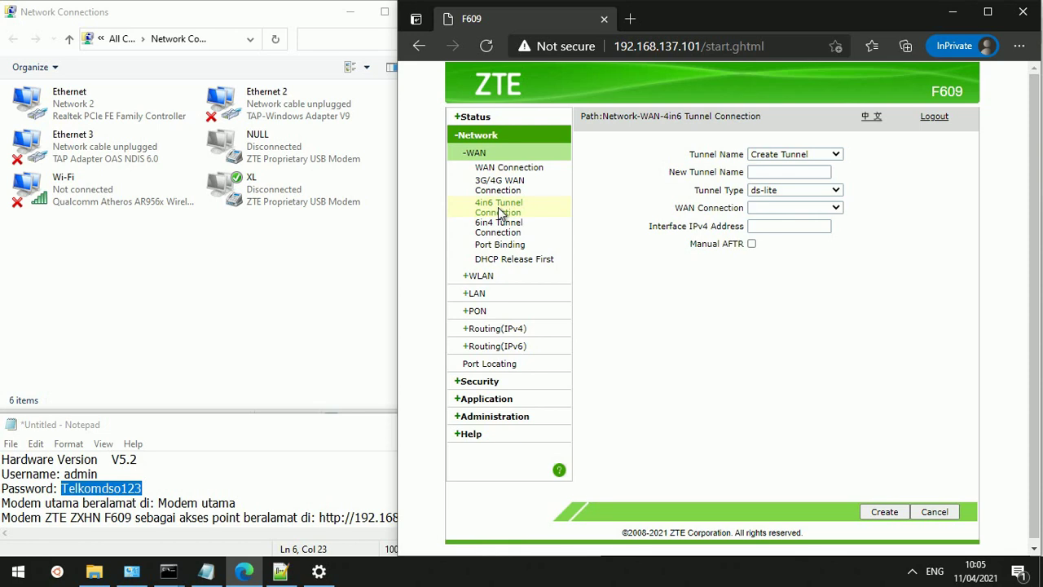
click(488, 277)
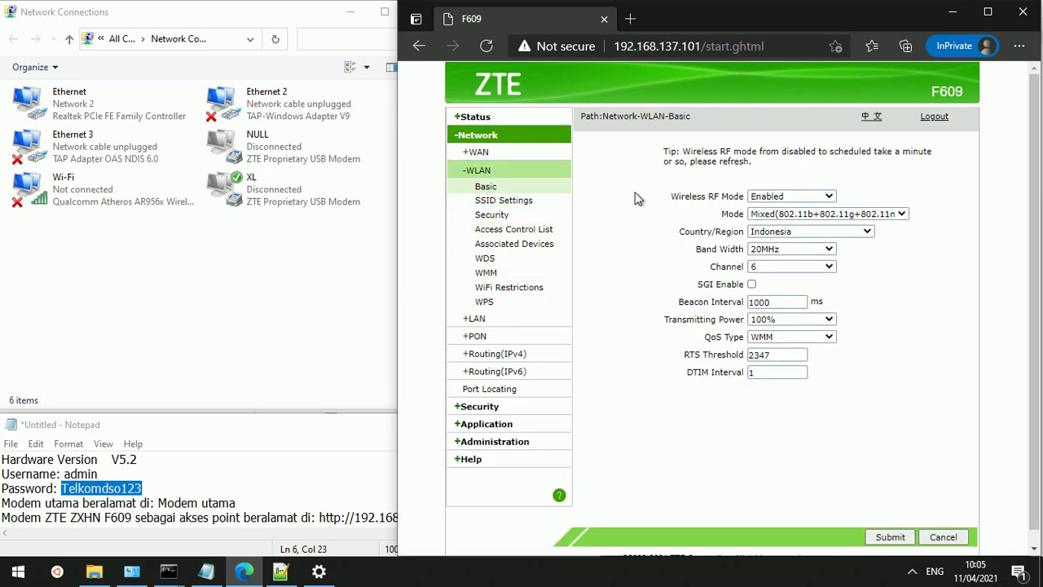
Check RF Mode, wireless mode and channel lists, keeping Enabled, Mixed b+g+n, channel 6; return to Notepad
click(828, 196)
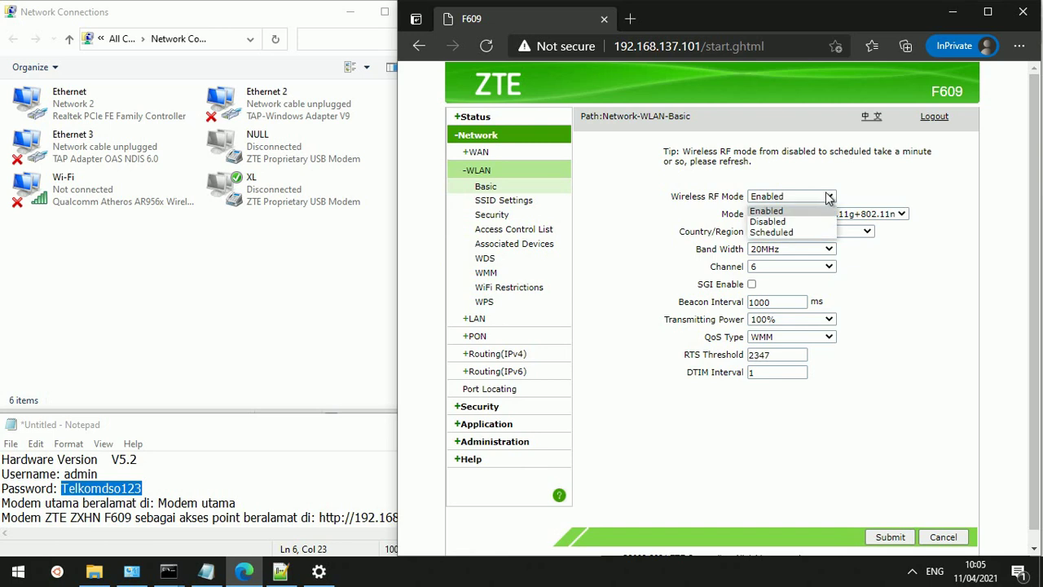
click(828, 196)
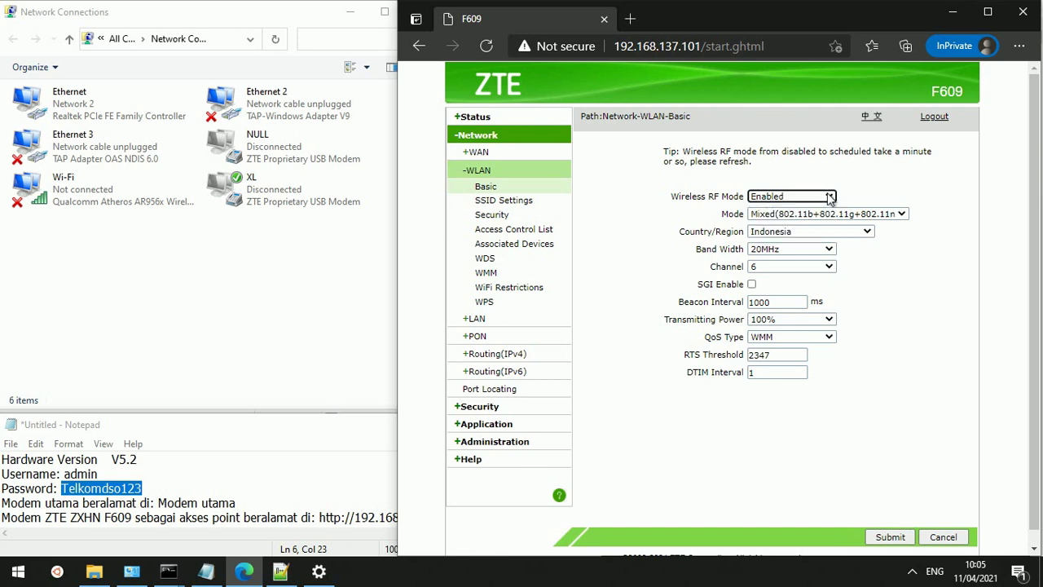
click(845, 214)
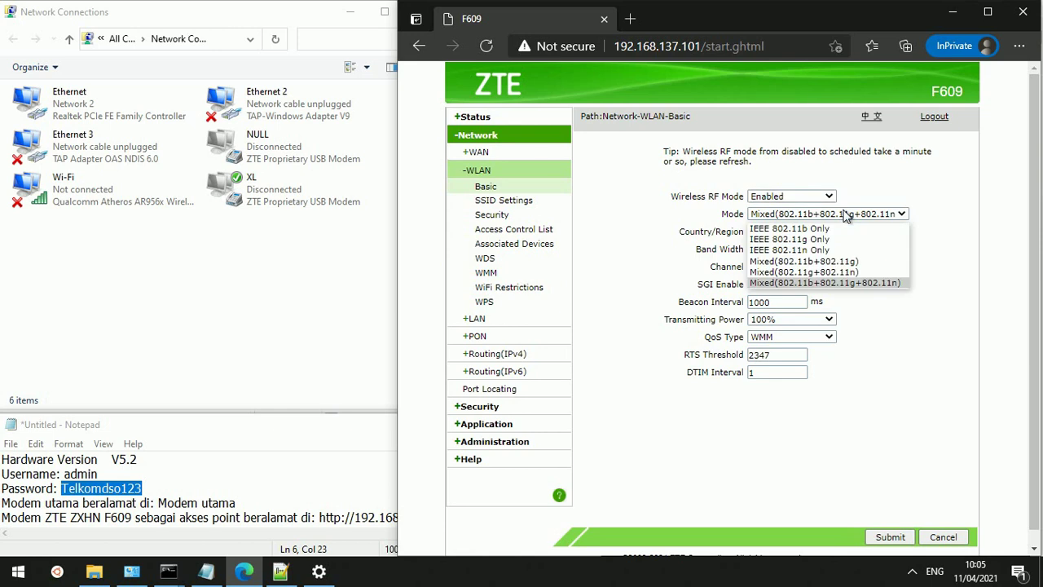
click(845, 213)
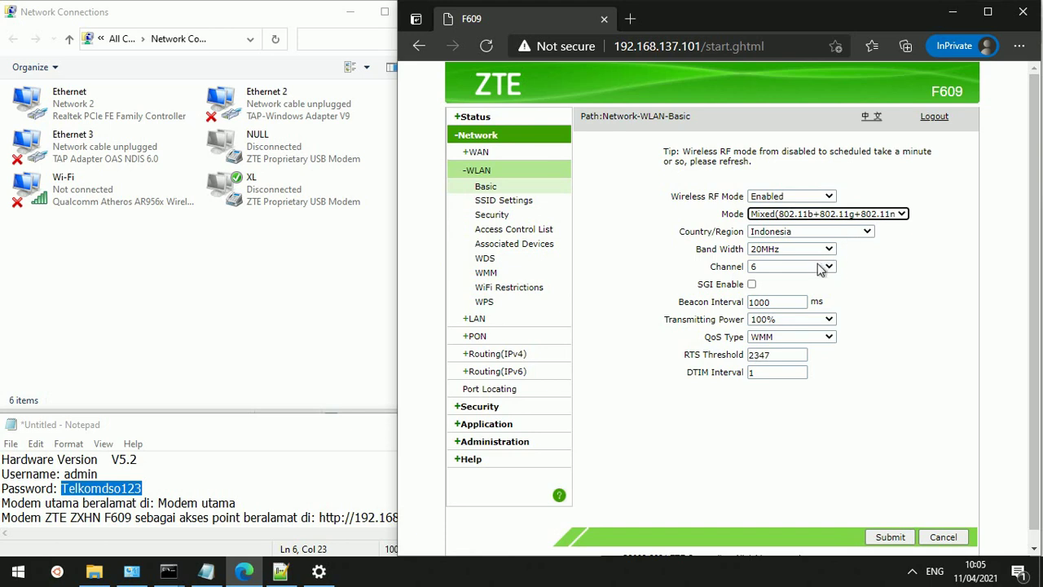
click(821, 271)
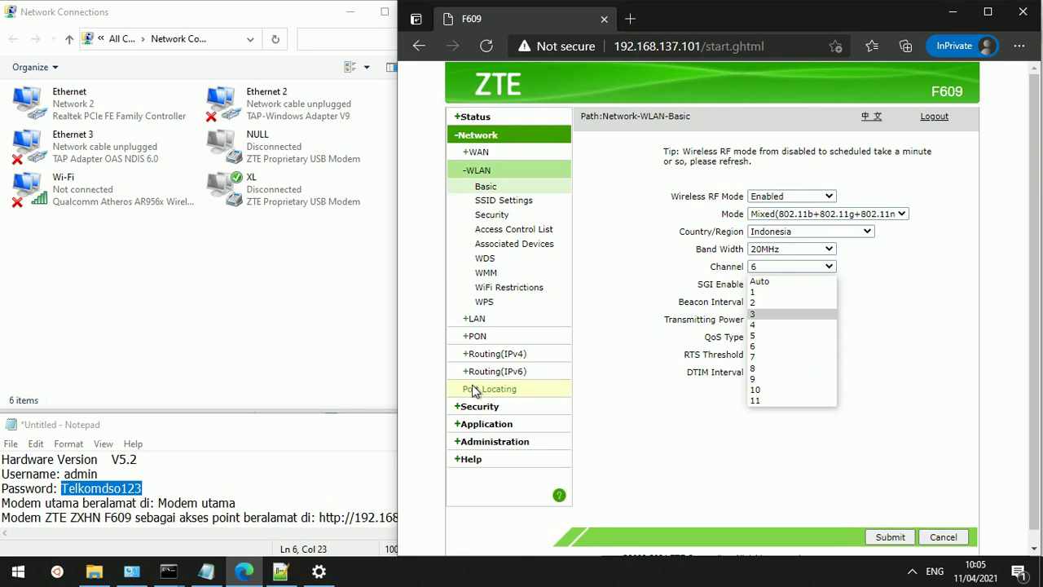
click(310, 437)
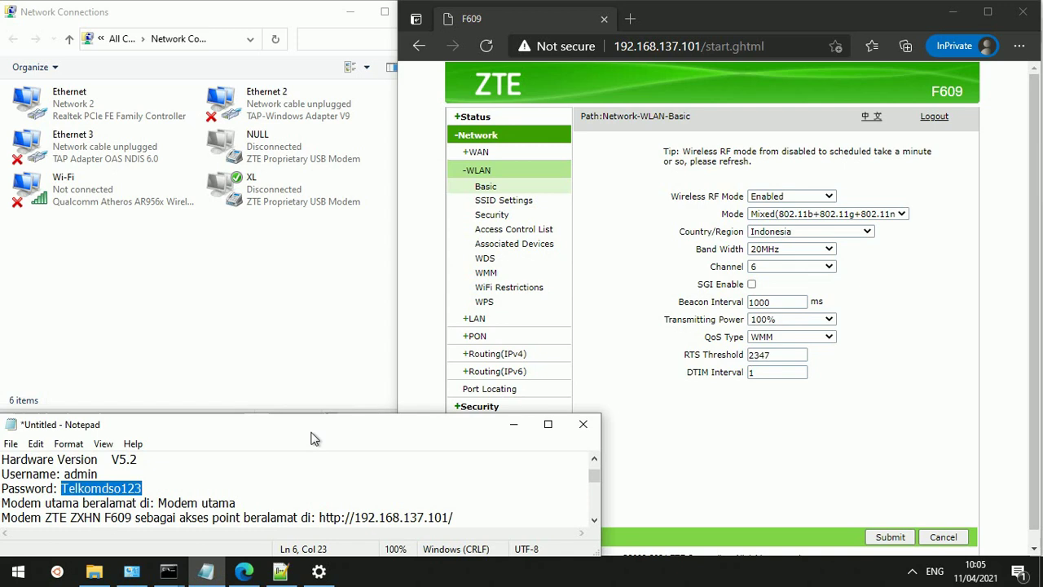
Add a Notepad line after the URL: 'Channel pada menu Network - WLAN boleh Auto, tapi di sini saya coba 6'
key(Down)
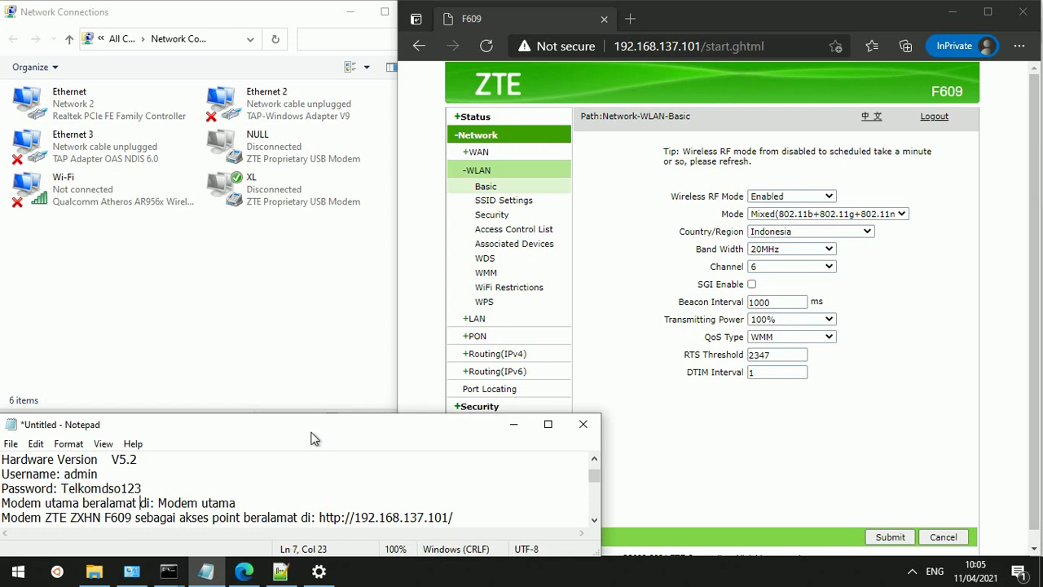
key(Down)
key(End)
key(Return)
text(C)
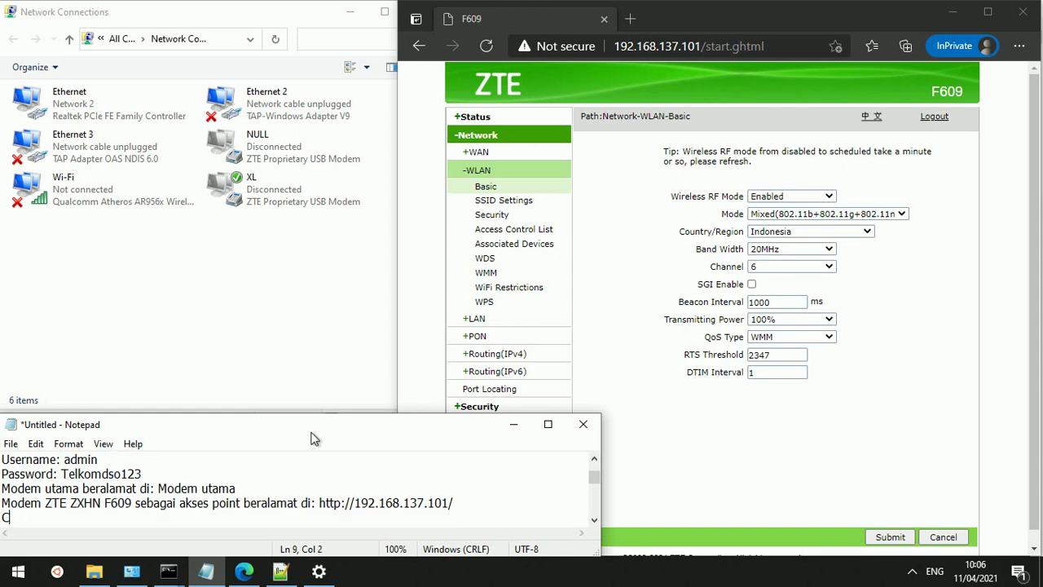
text(hane)
key(BackSpace)
text(nel pada )
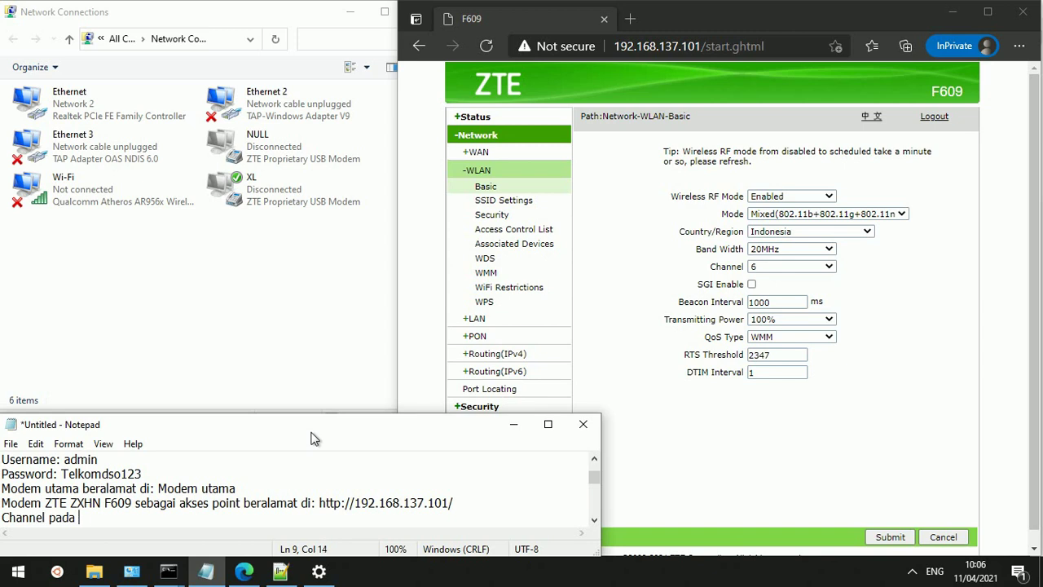
text(menu Network)
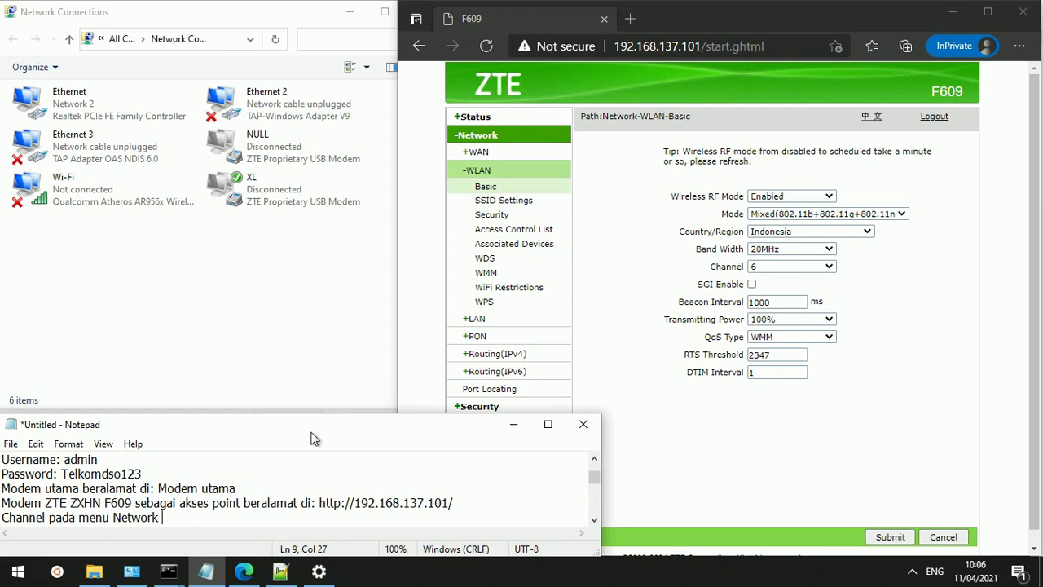
text( - WLAN bo)
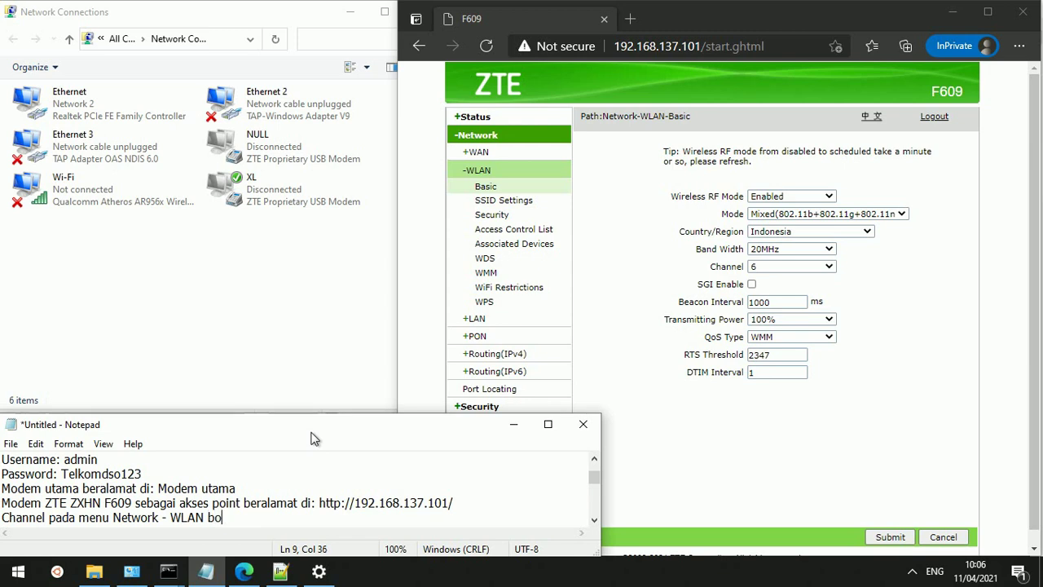
text(leh Auto, tap)
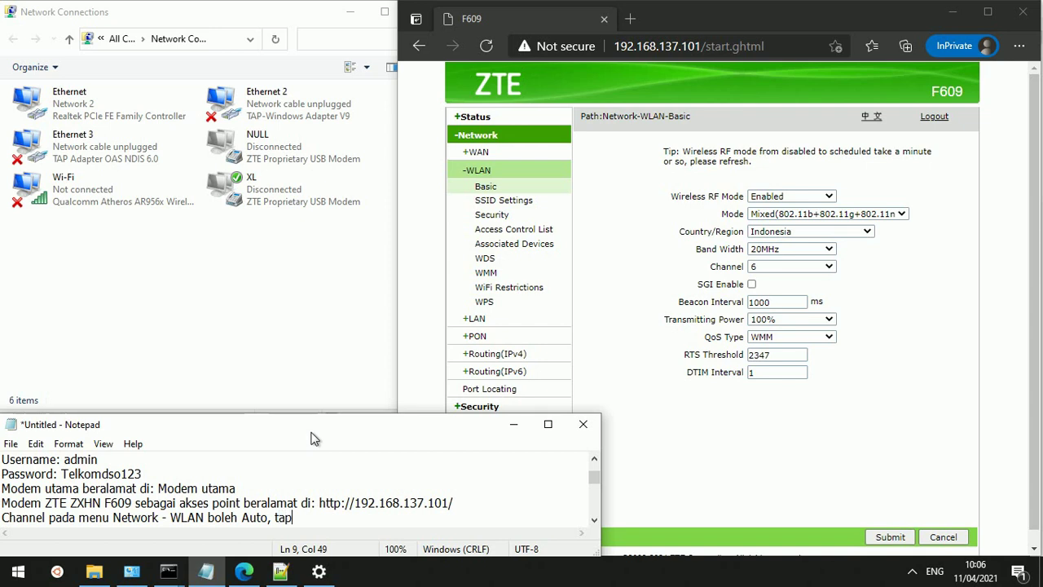
text(i di sini saya)
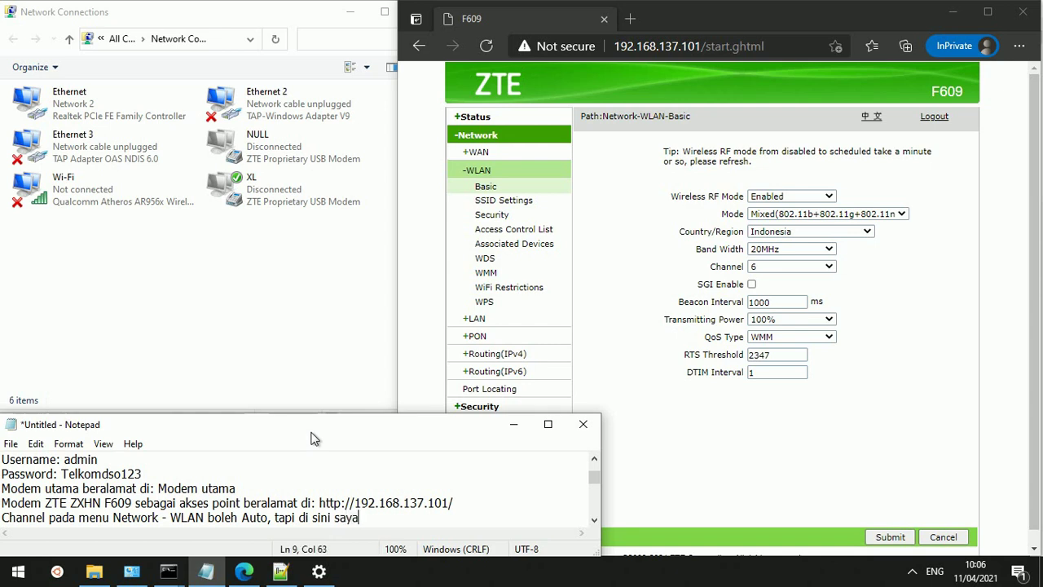
text( coba)
text(6)
key(Return)
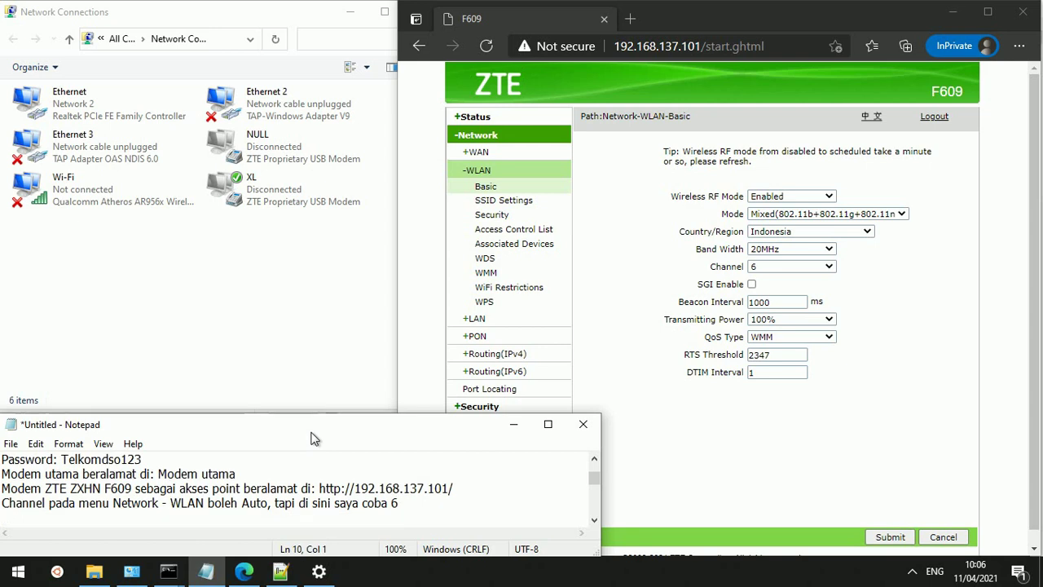
Review the wireless Mode and Transmitting Power options, keeping Mixed mode and 100% power
click(872, 280)
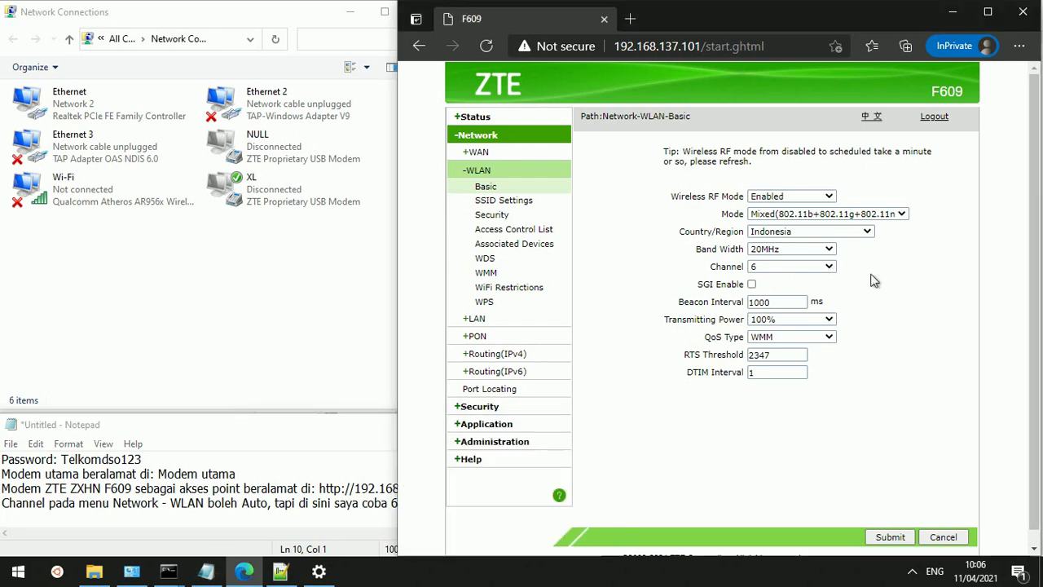
click(834, 222)
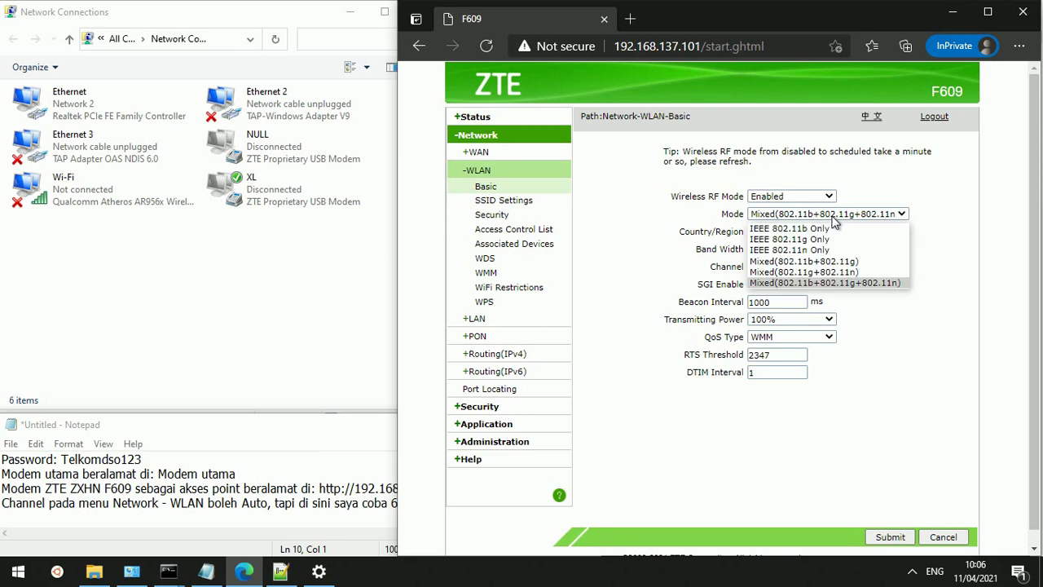
click(909, 324)
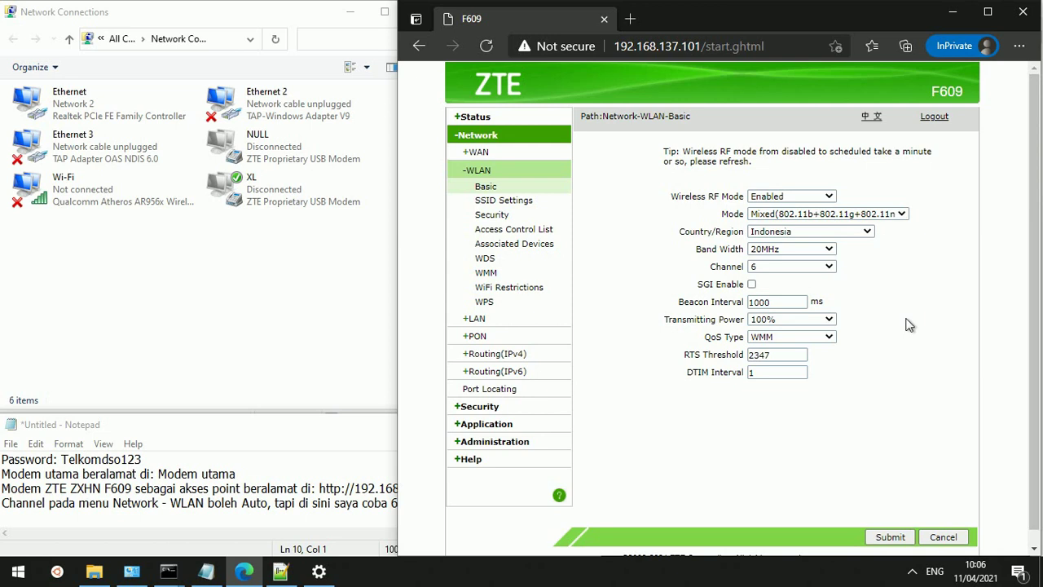
click(829, 319)
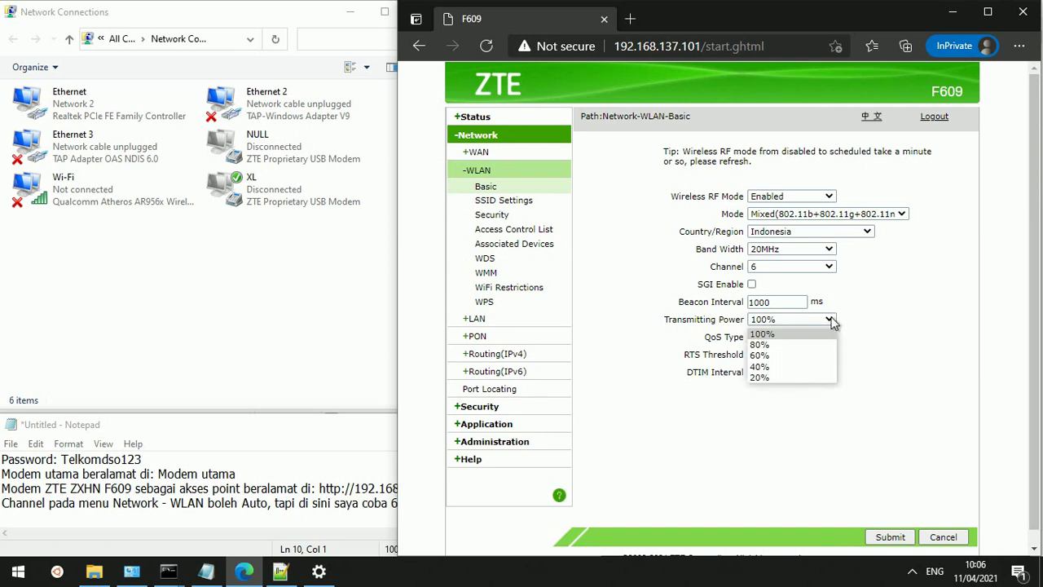
click(929, 344)
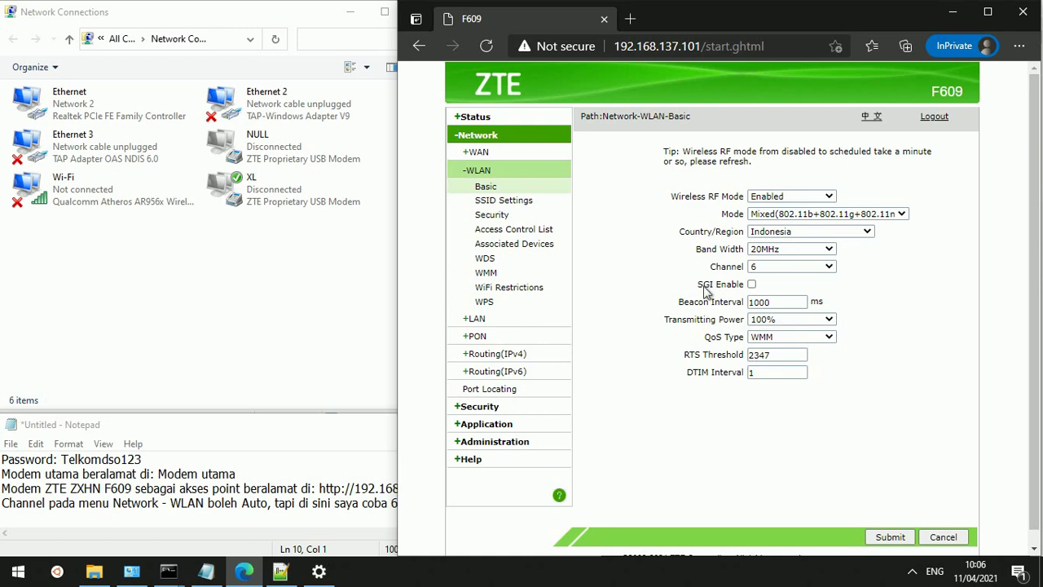
Open WLAN SSID Settings and view SSID2's full network name
click(501, 204)
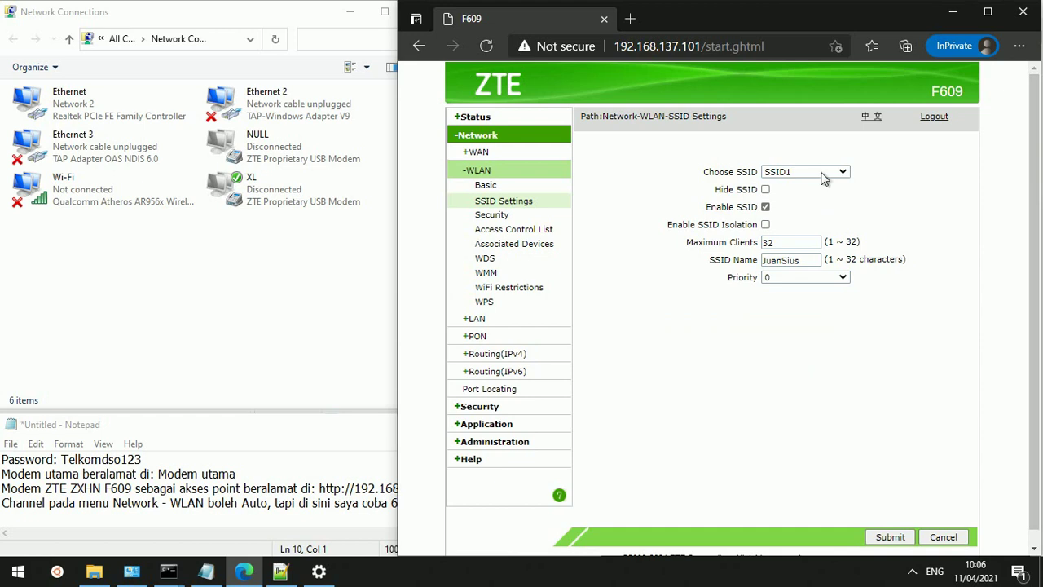
click(823, 178)
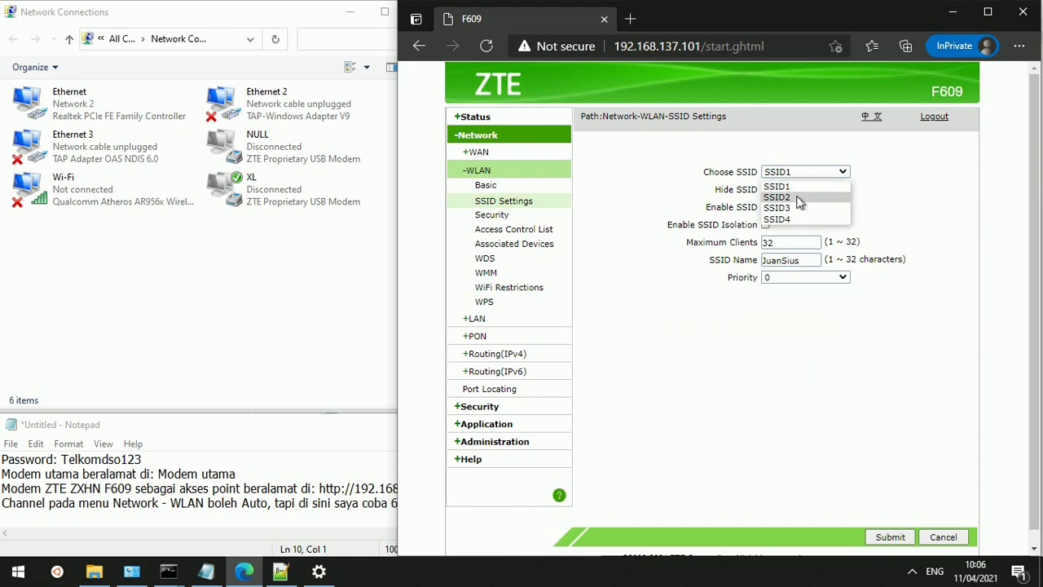
click(800, 198)
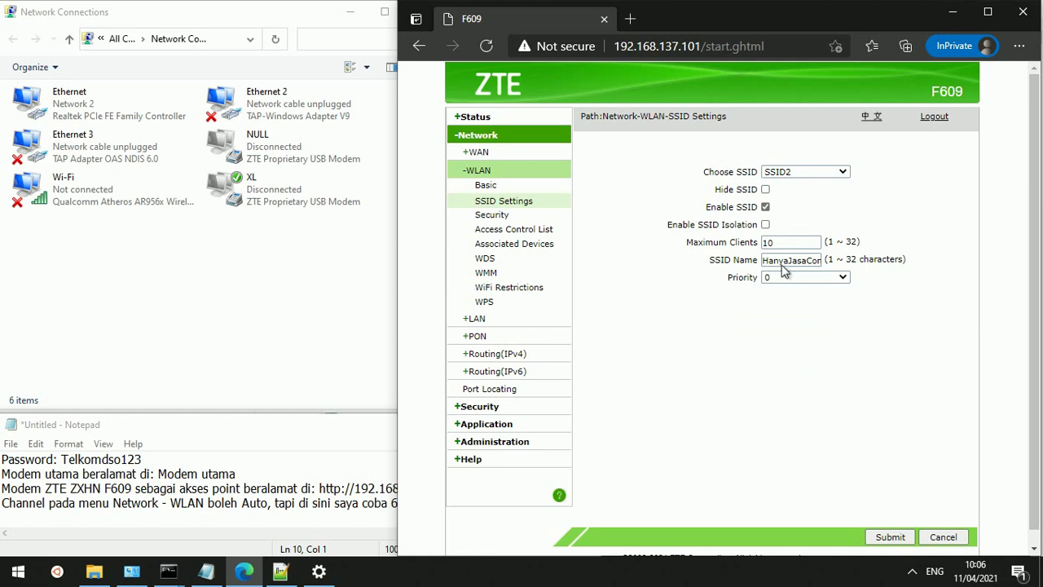
drag(782, 269, 857, 275)
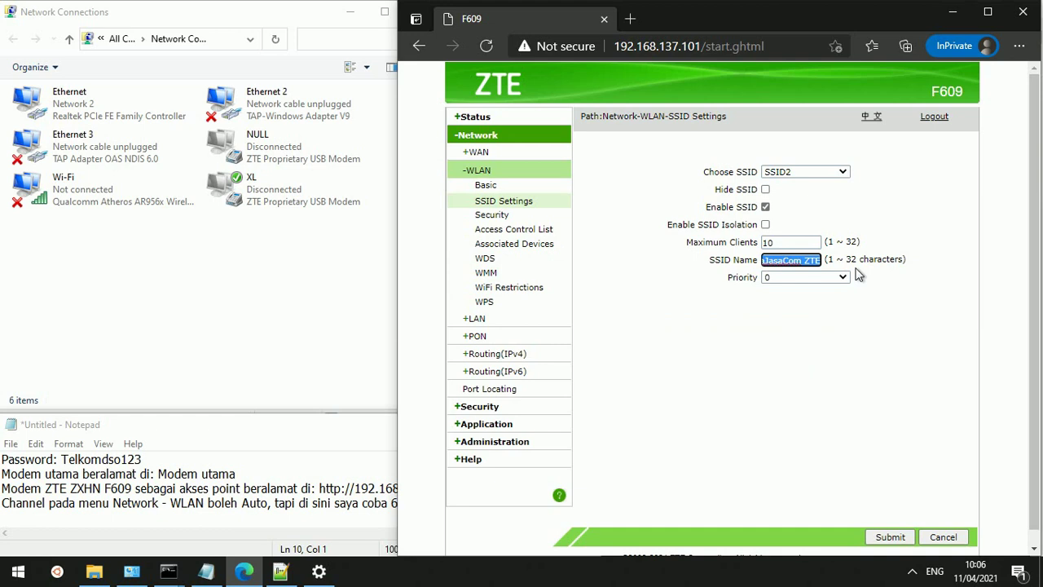
Switch to SSID3 and then SSID4 to review their names and client limits
click(823, 176)
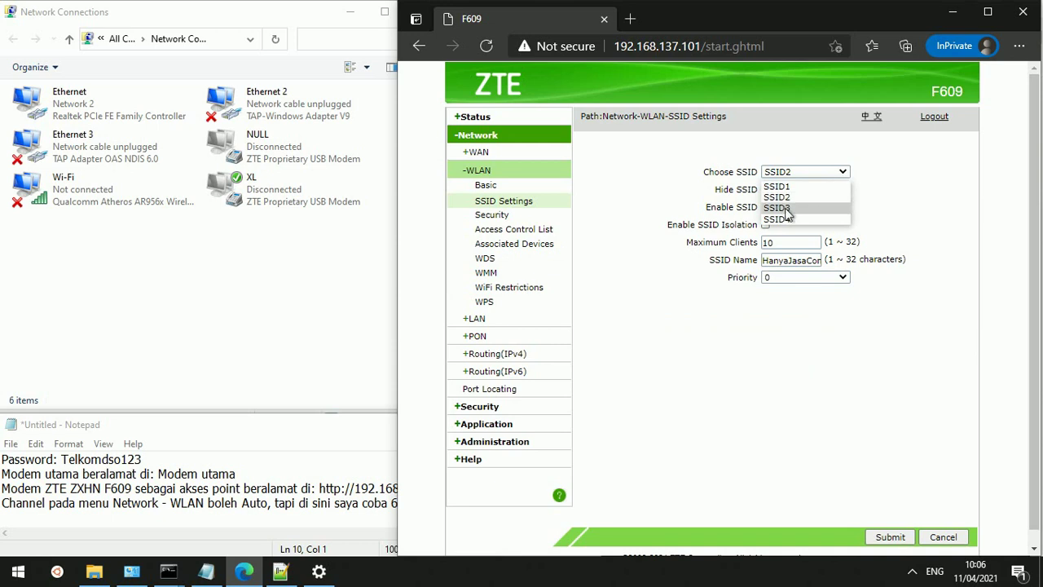
click(786, 211)
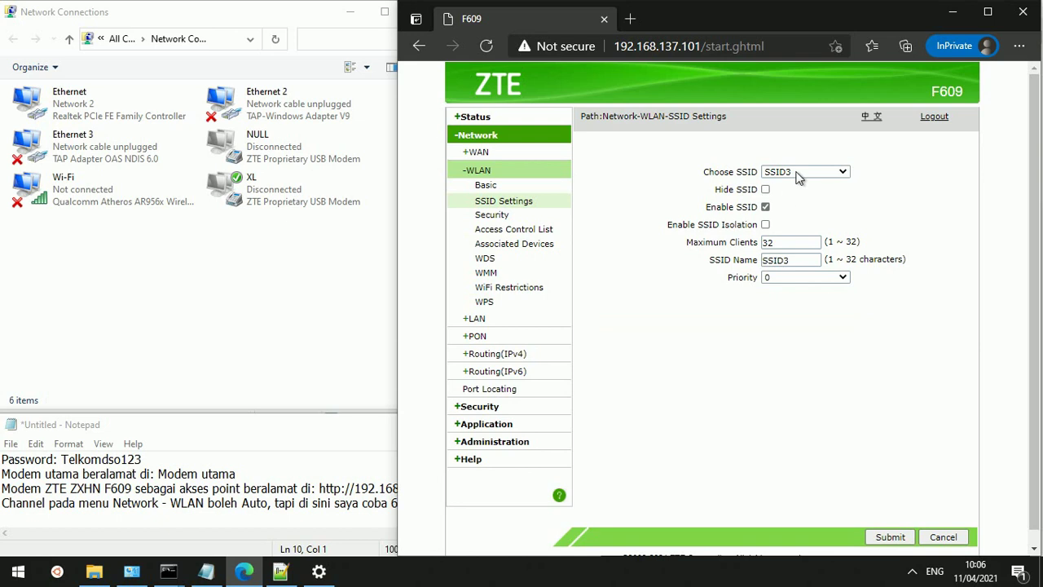
click(799, 175)
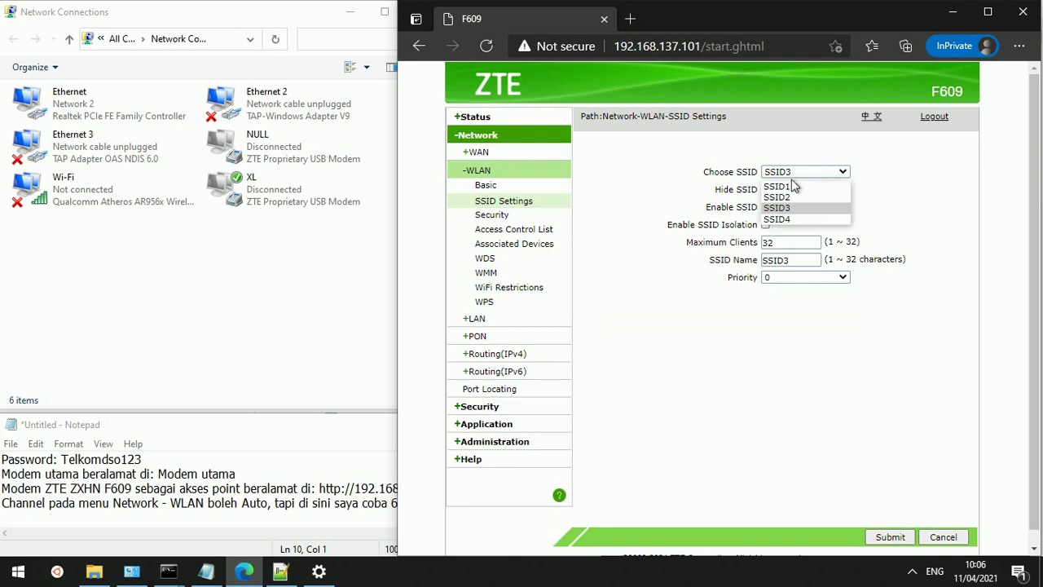
click(776, 220)
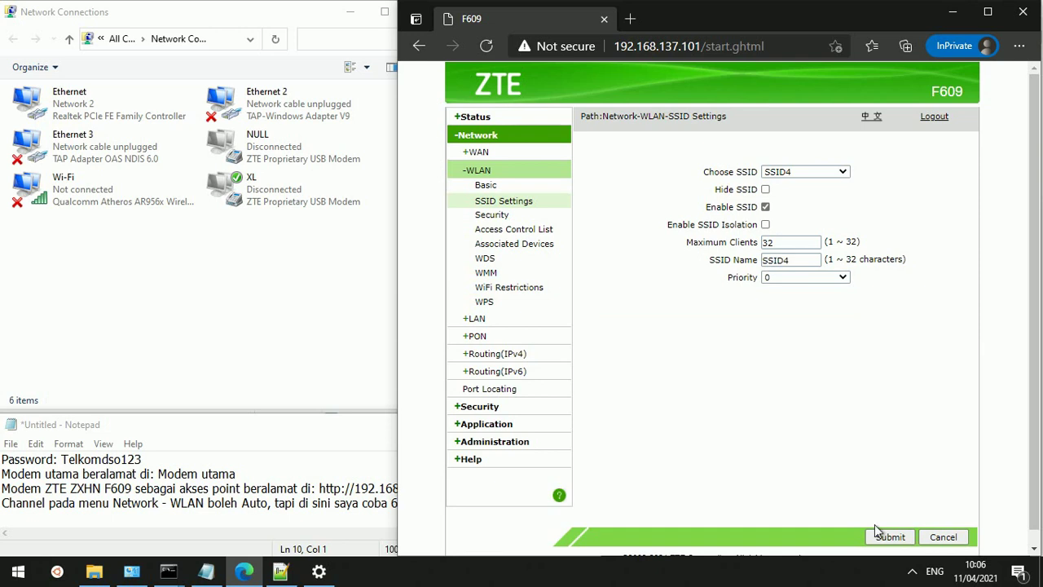
click(913, 574)
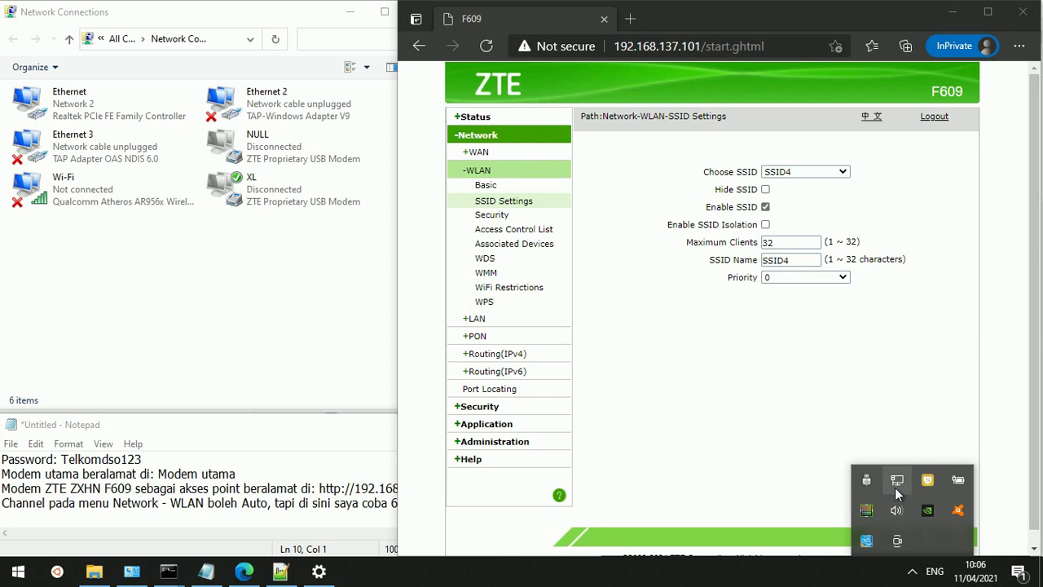
click(895, 487)
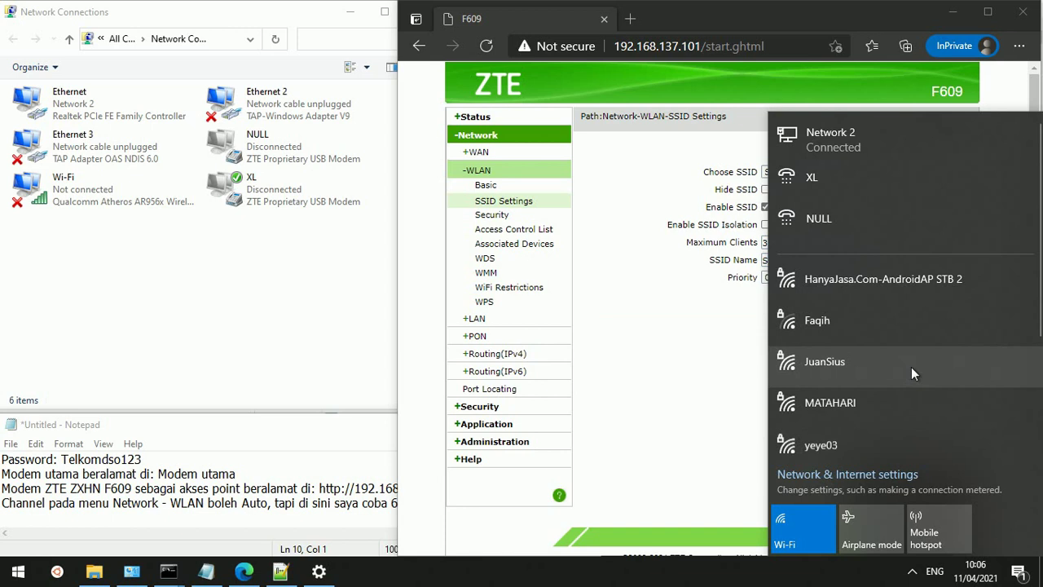
scroll(911, 367, down, 2)
scroll(911, 360, down, 1)
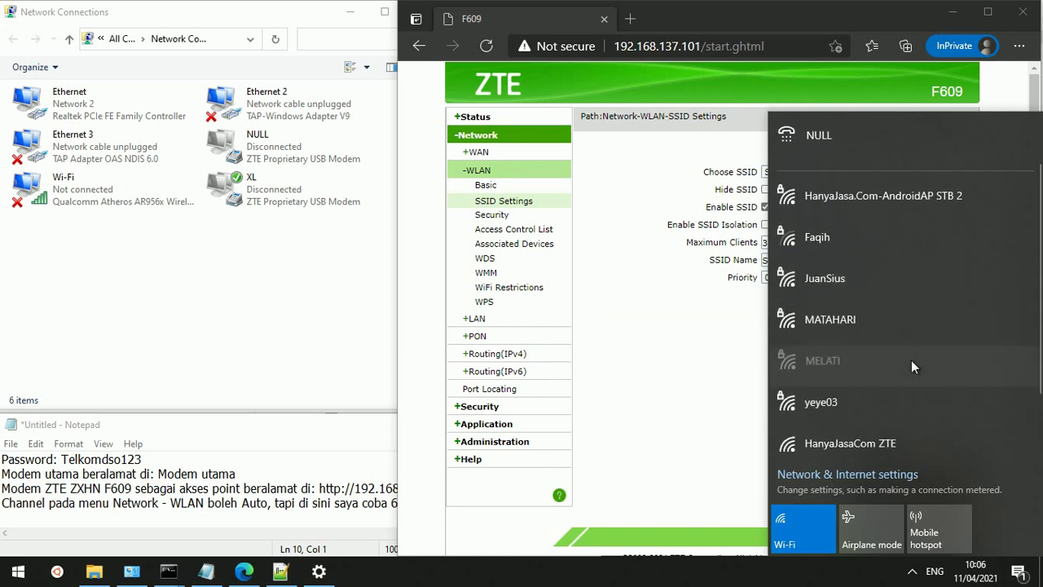
scroll(911, 360, down, 2)
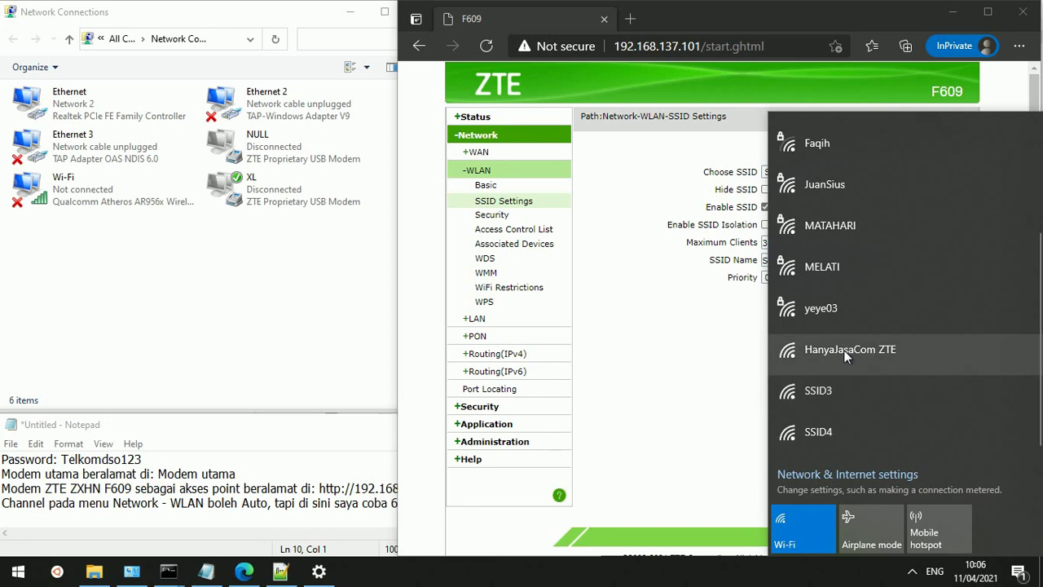
click(706, 357)
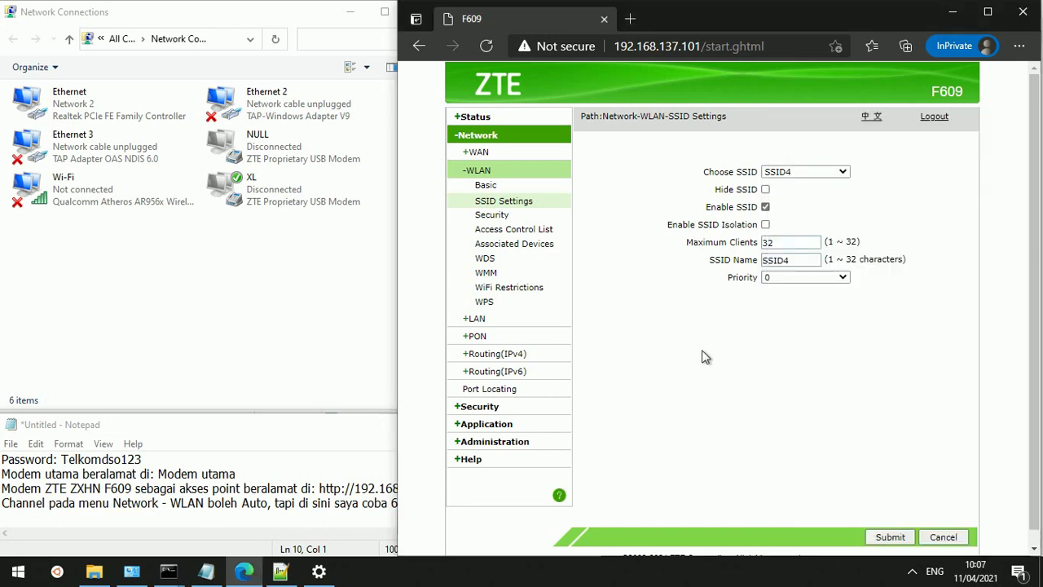
Switch the Choose SSID selection to SSID3, then SSID2, and finally SSID1
click(805, 173)
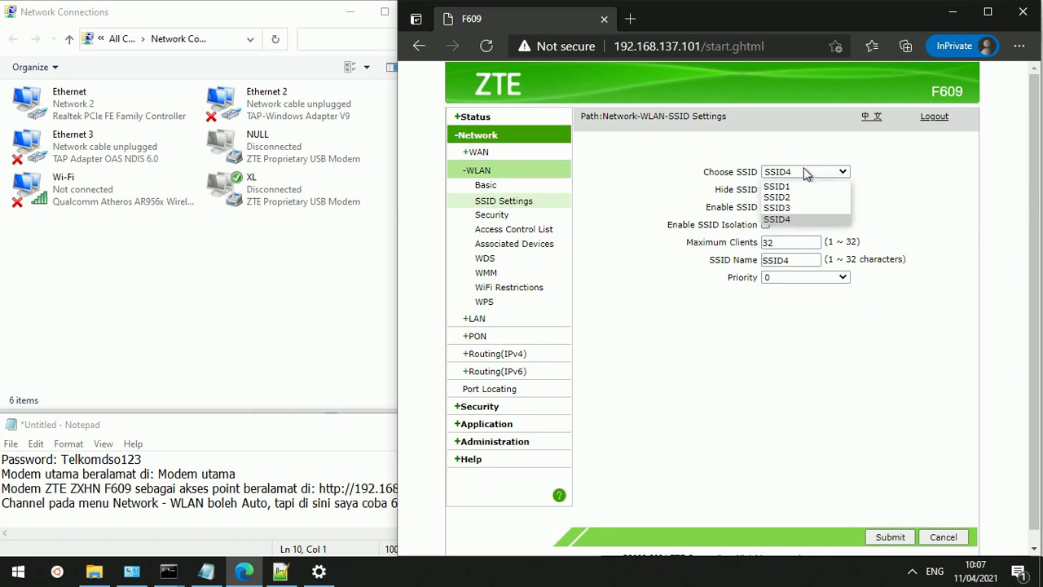
click(800, 209)
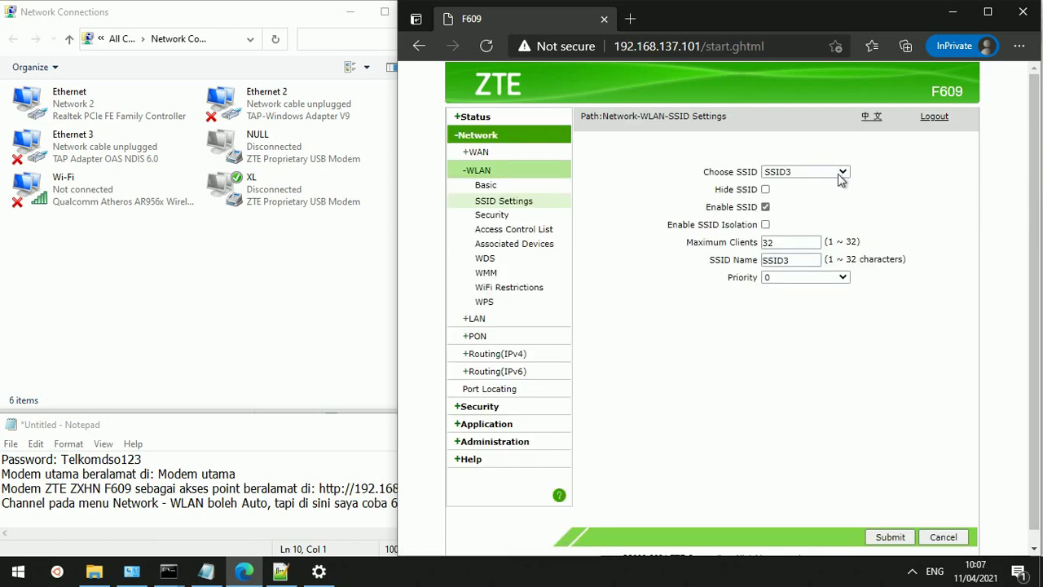
click(842, 173)
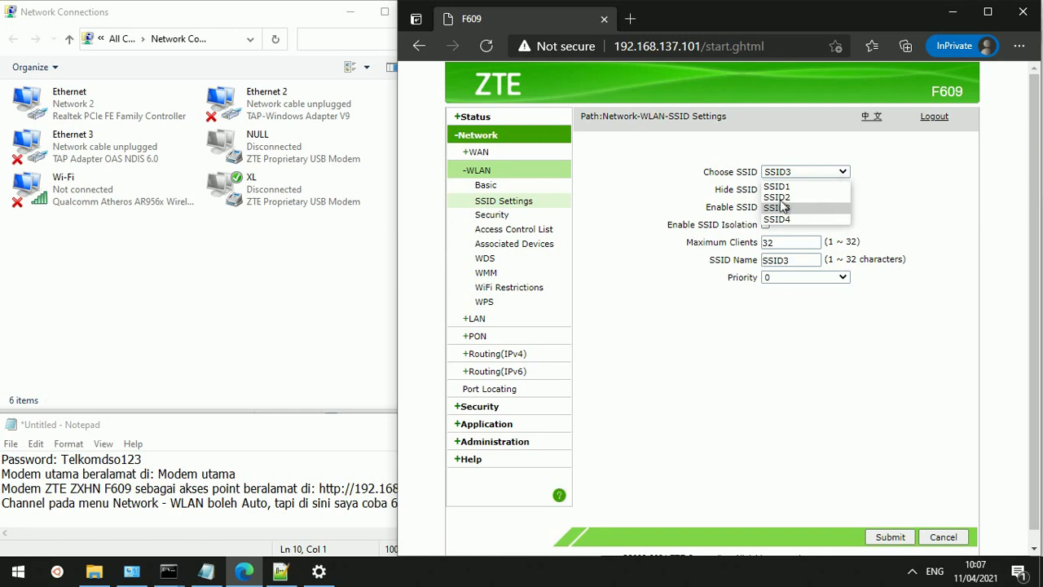
click(780, 198)
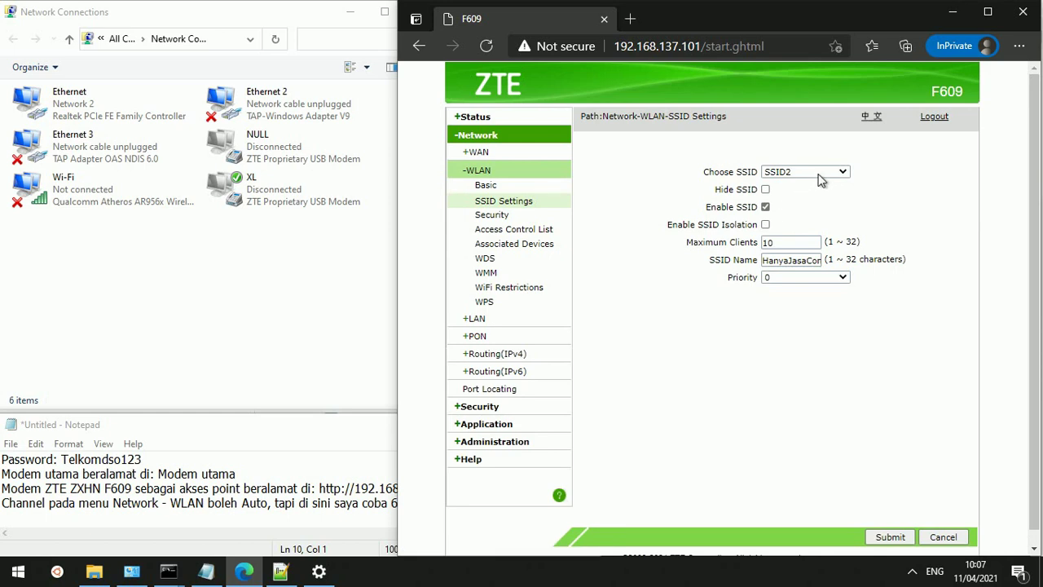
click(822, 172)
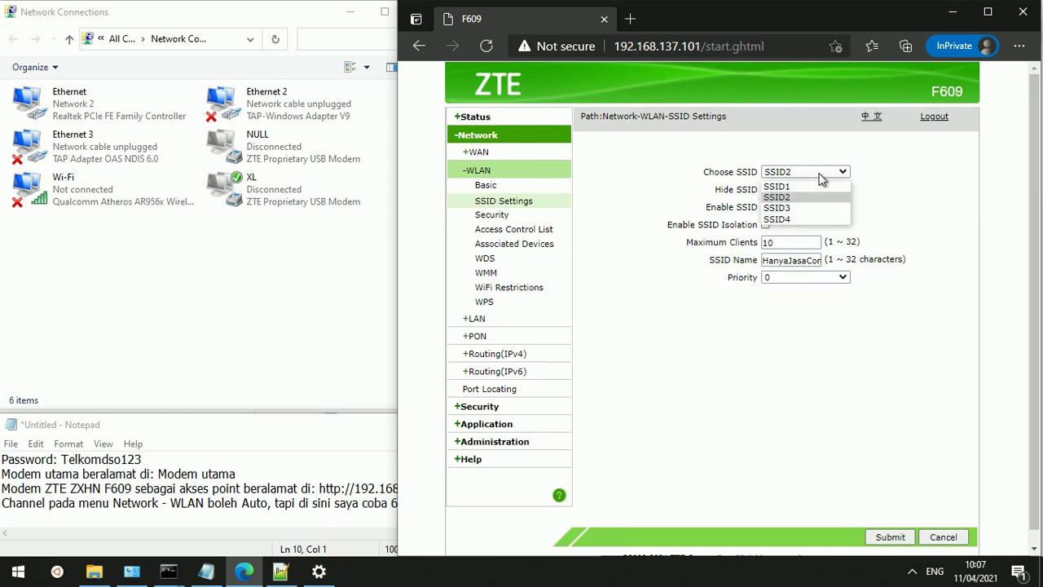
click(796, 188)
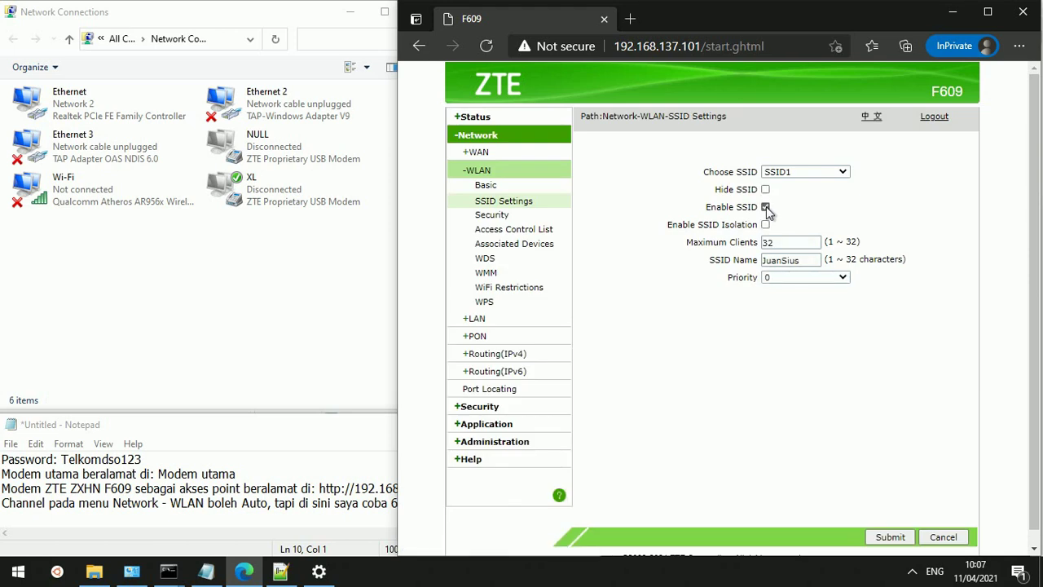
Uncheck Enable SSID for SSID1 and submit so the router stores it
click(766, 208)
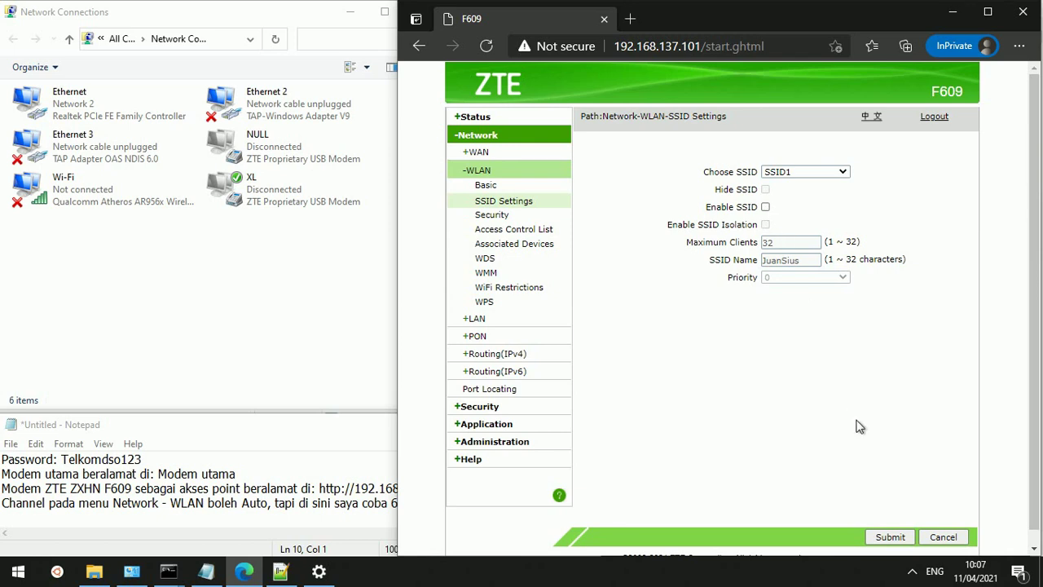
click(888, 537)
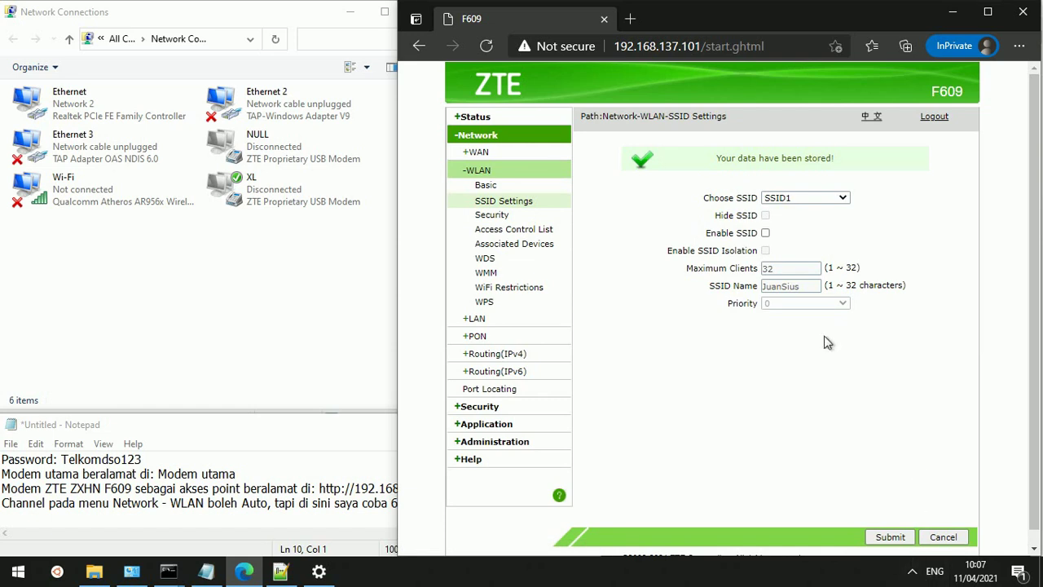
click(796, 200)
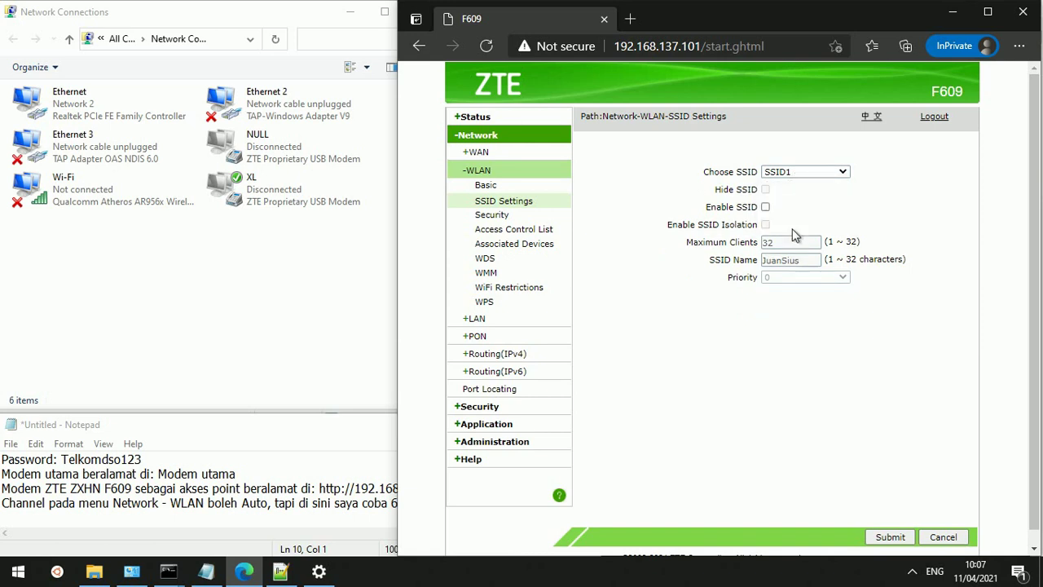
click(788, 172)
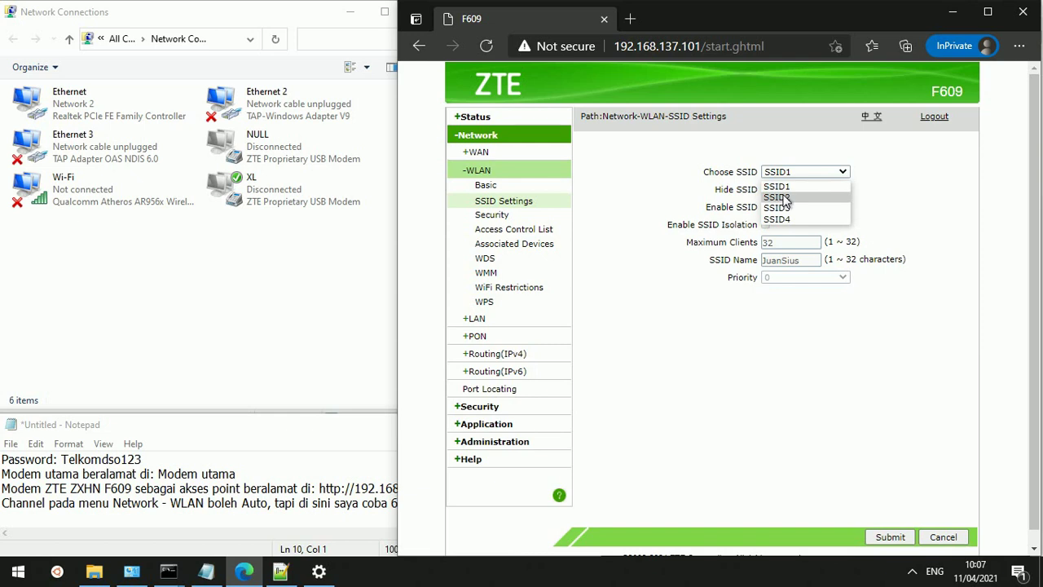
Load SSID2, append ' 3' to make its name 'HanyaJasaCom ZTE 3', and submit
click(784, 198)
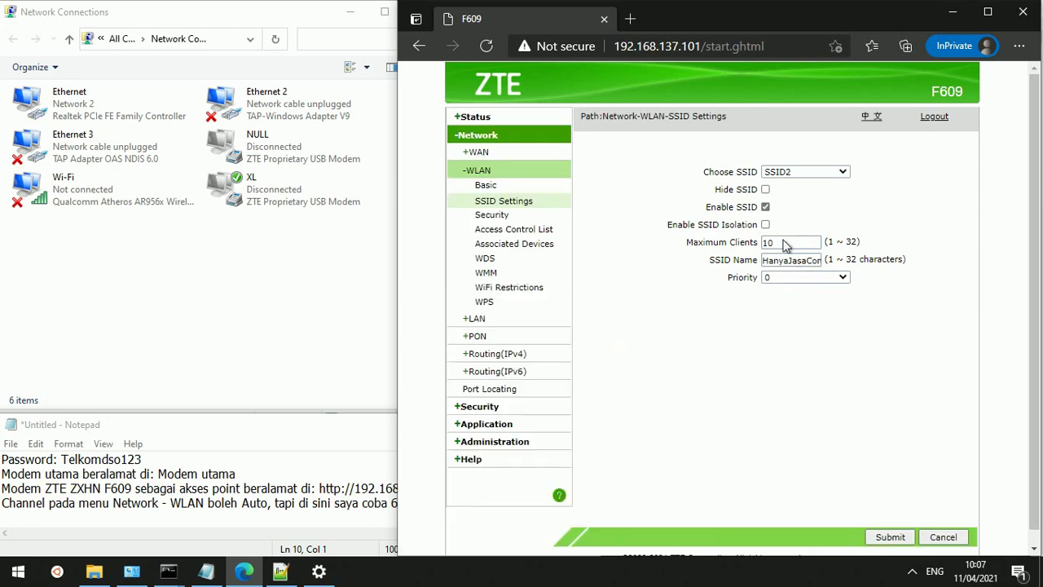
drag(781, 267, 872, 275)
key(End)
text(3)
key(ctrl+a)
click(884, 536)
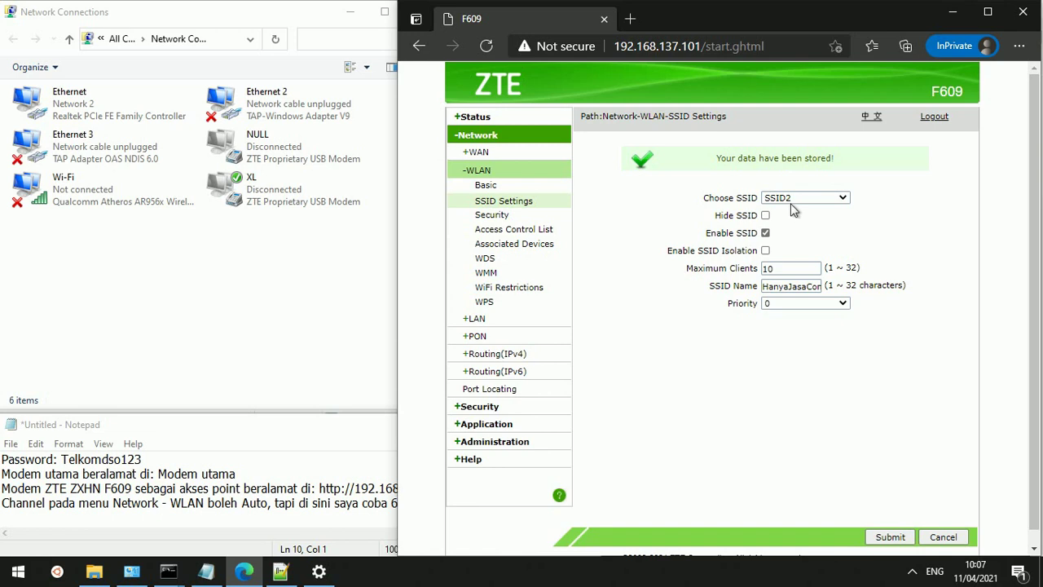
click(801, 201)
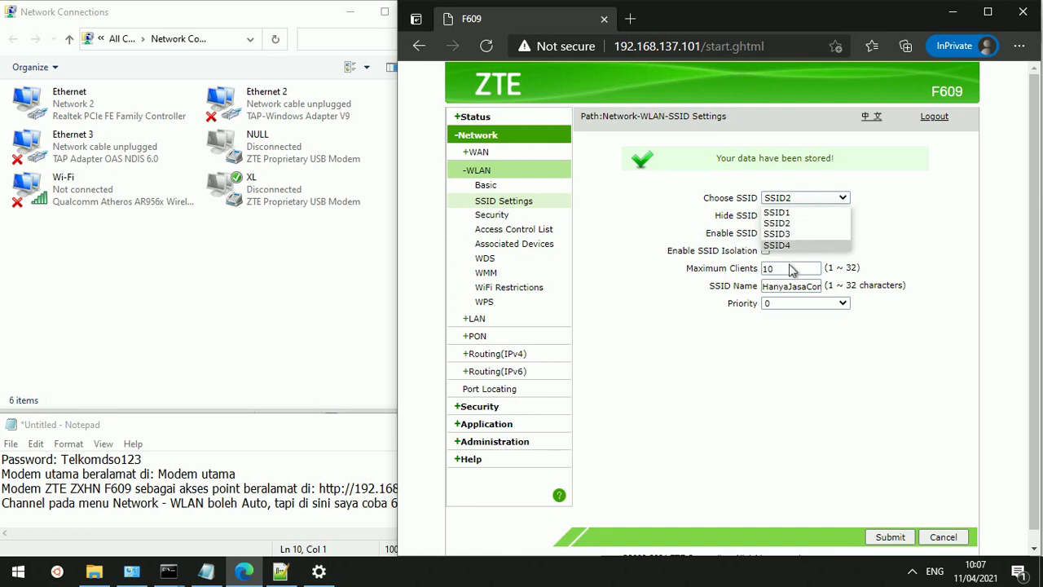
click(796, 300)
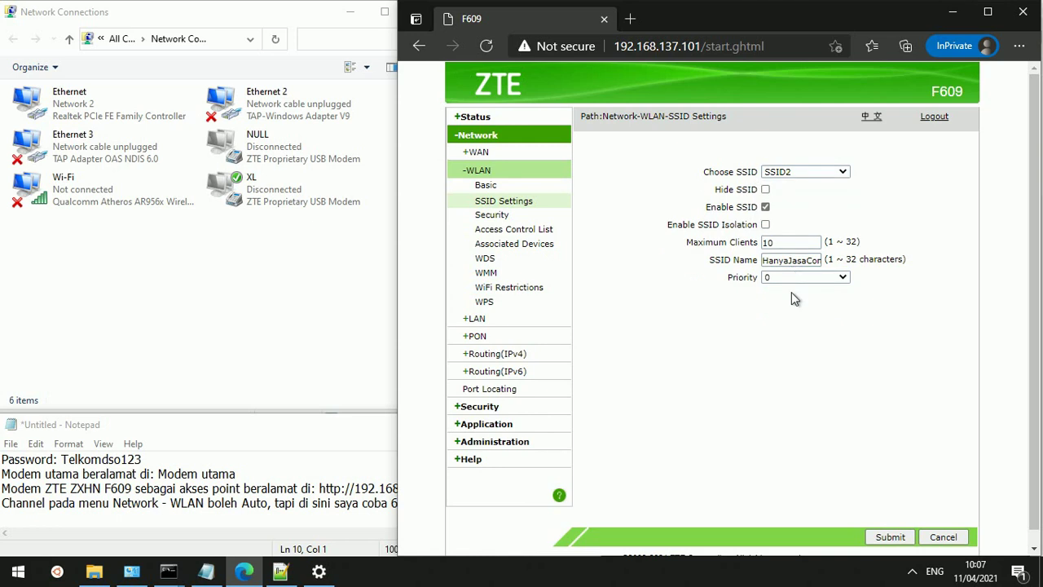
Rename SSID2 to 'HanyaJasaCom ZTE 2', copy the name, submit, then load SSID3
scroll(791, 292, down, 1)
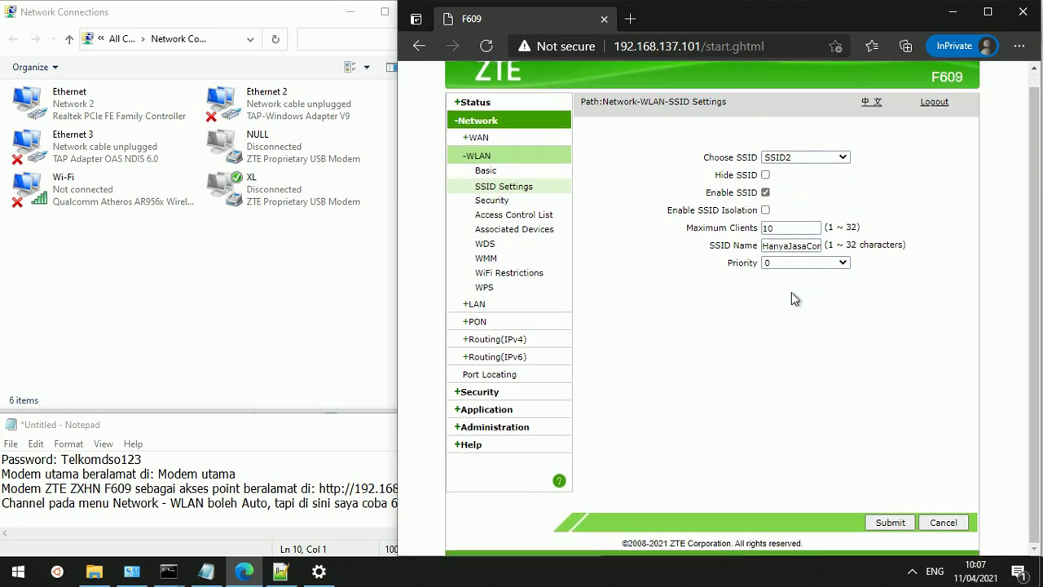
click(791, 251)
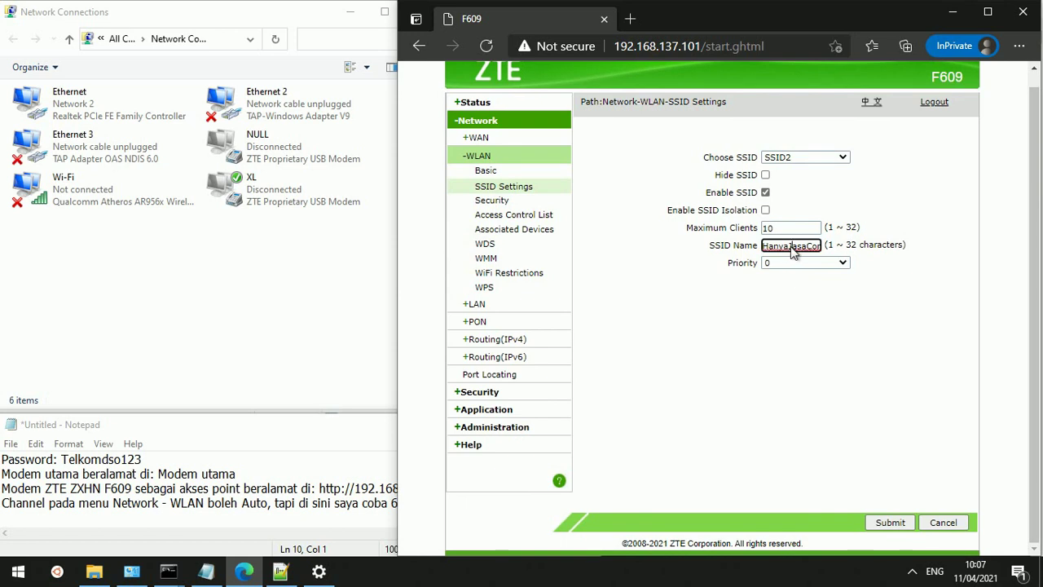
key(End)
key(BackSpace)
text(2)
key(ctrl+a)
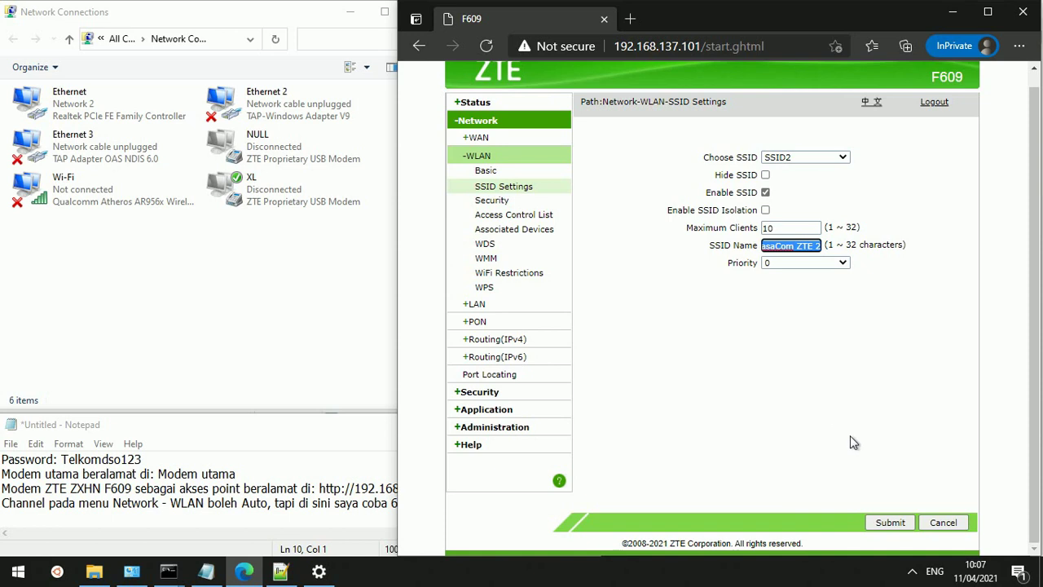
click(883, 525)
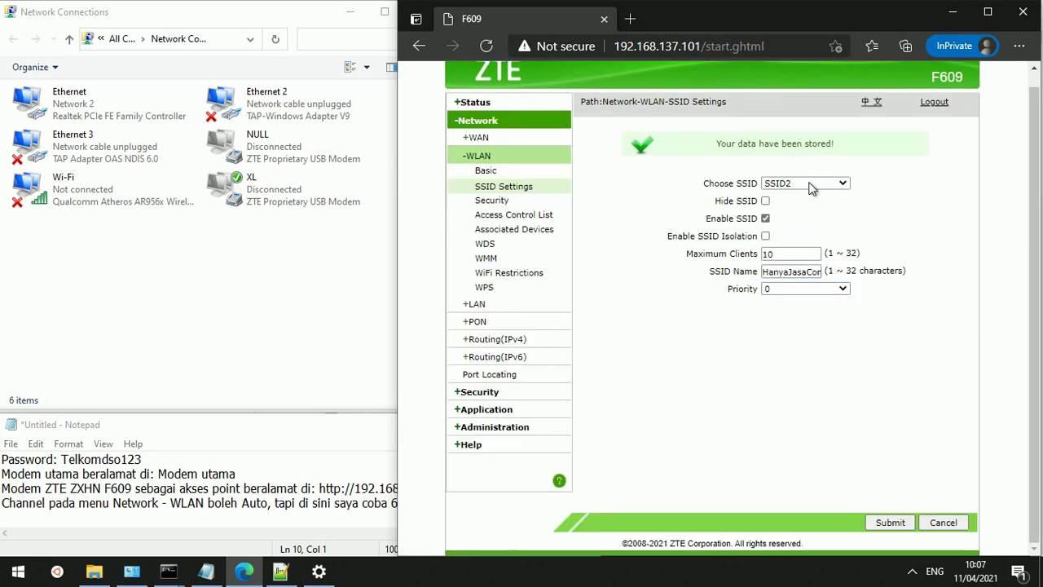
click(812, 185)
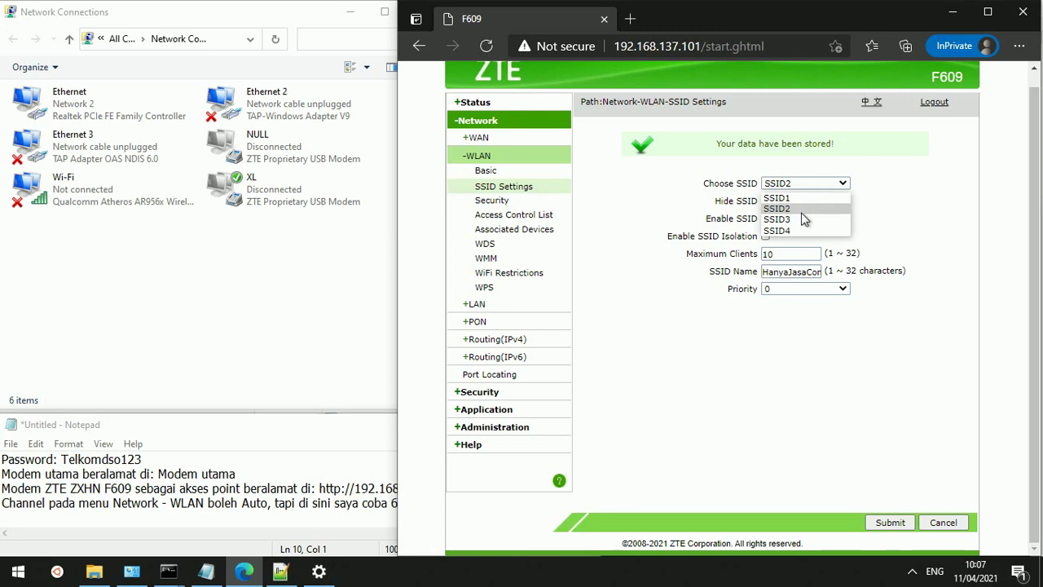
click(801, 220)
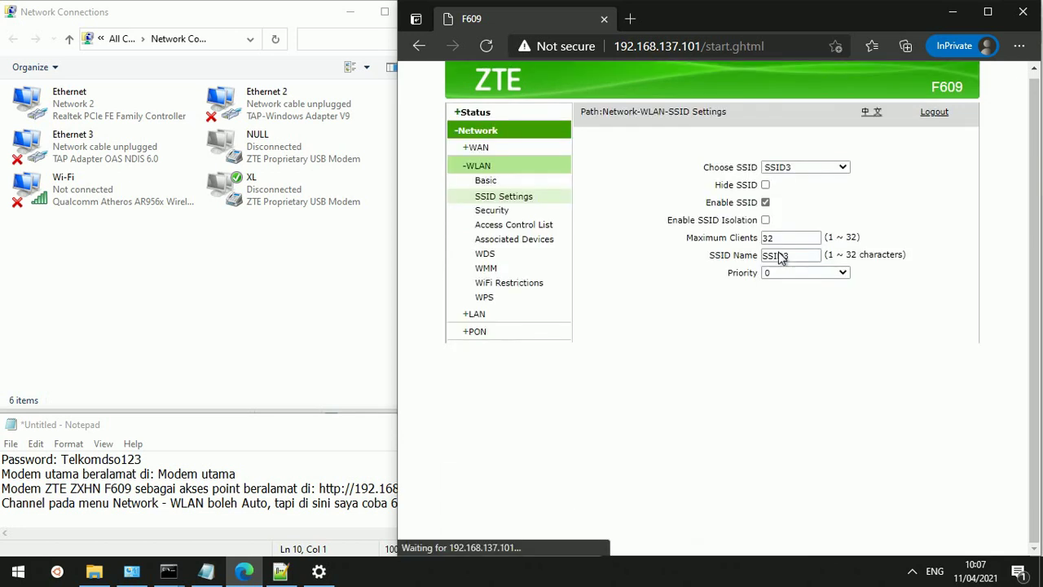
Replace SSID3's name with the pasted name ending in 3, 'HanyaJasaCom ZTE 3', and submit
double_click(779, 251)
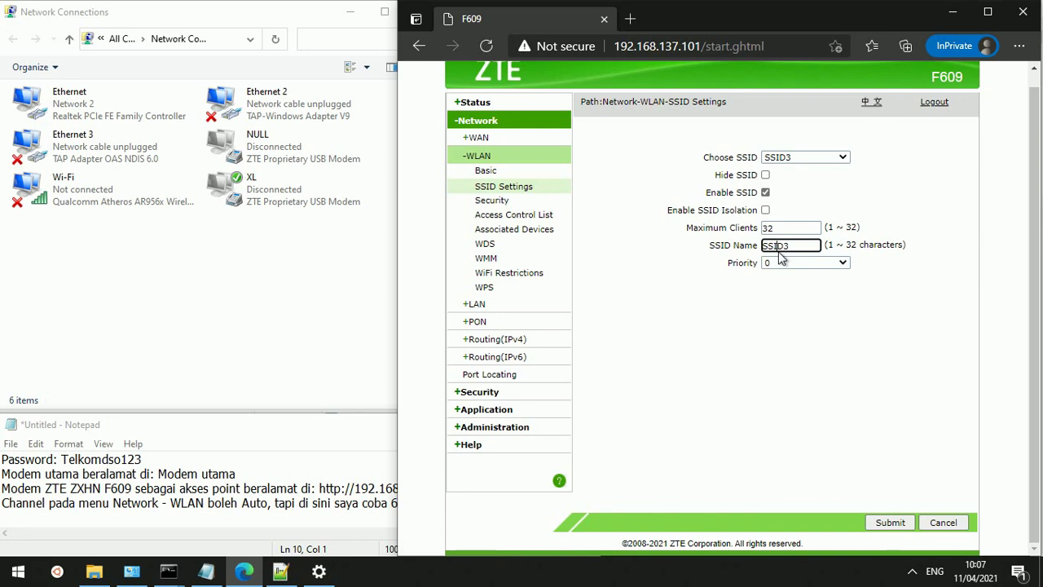
key(ctrl+v)
key(BackSpace)
text(3)
click(888, 524)
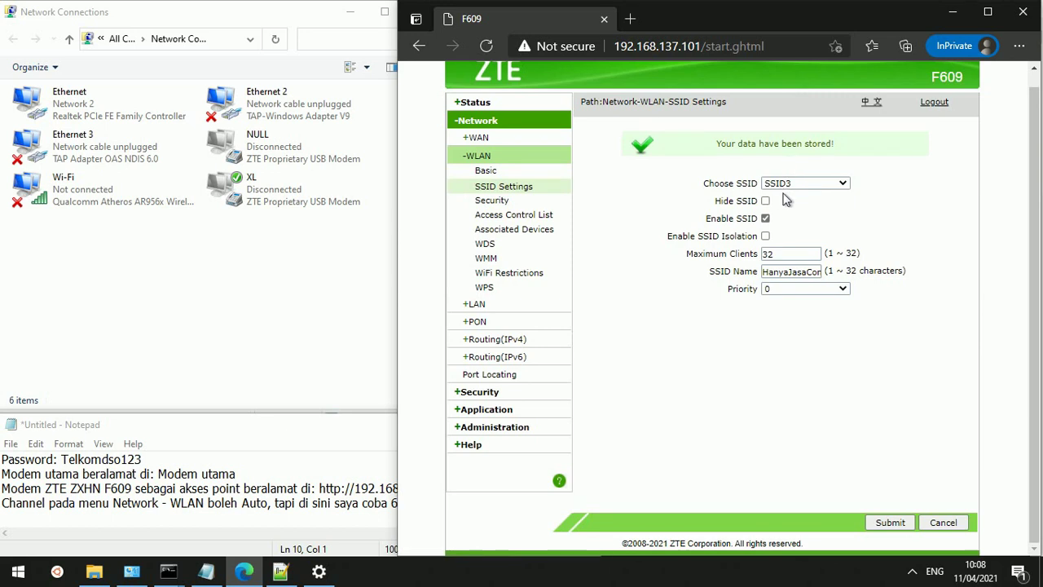
Load SSID4, paste the copied name ending in 4 as 'HanyaJasaCom ZTE 4', and submit
click(804, 185)
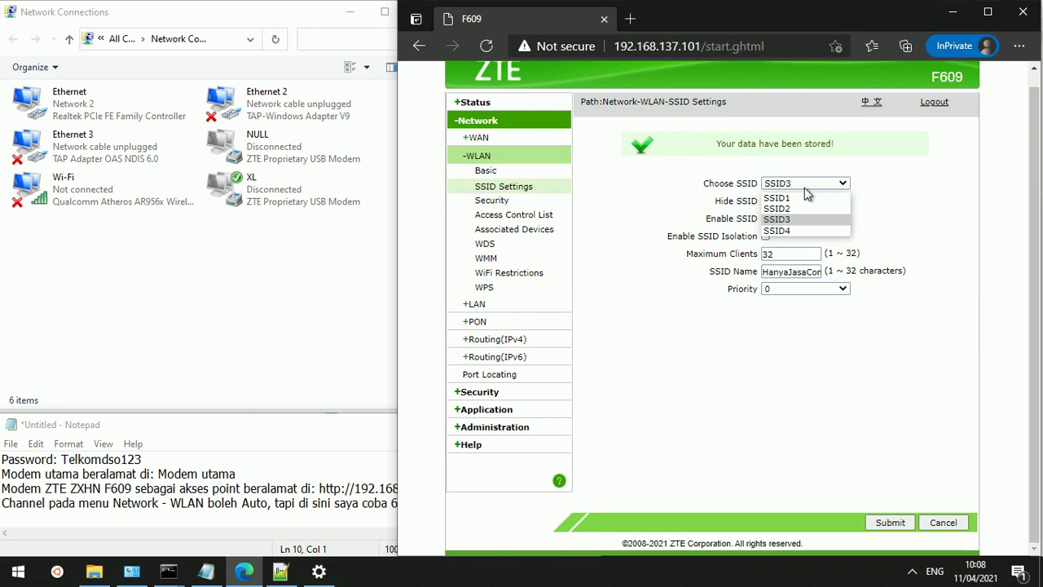
click(790, 232)
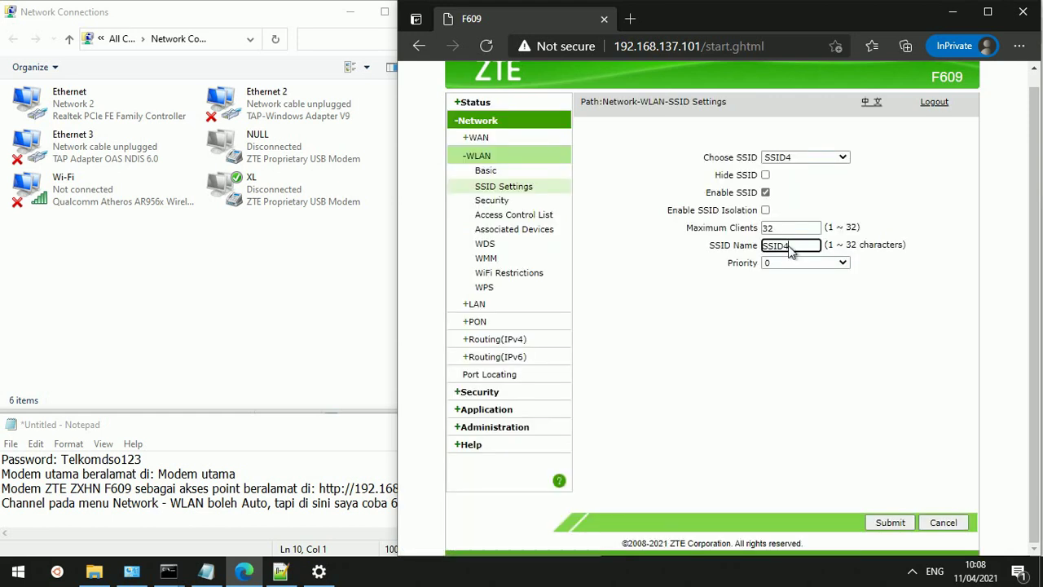
double_click(789, 249)
key(ctrl+v)
key(BackSpace)
text(4)
click(885, 525)
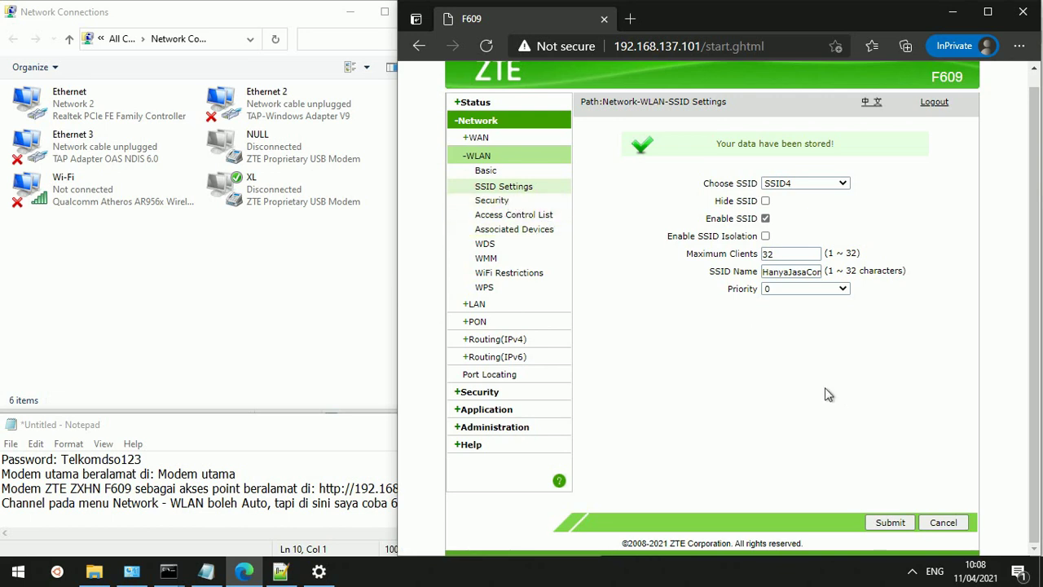
click(912, 571)
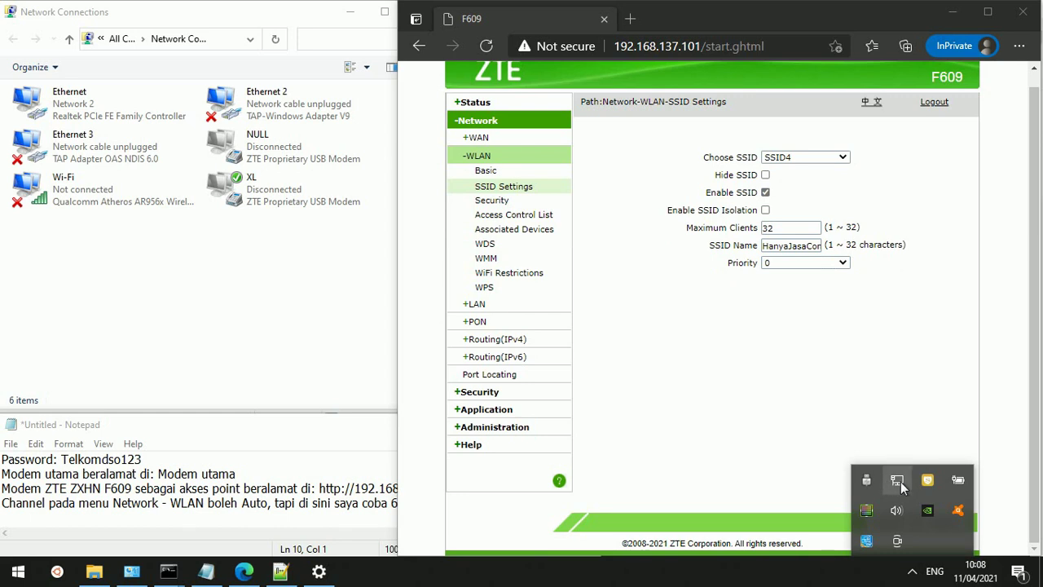
click(897, 481)
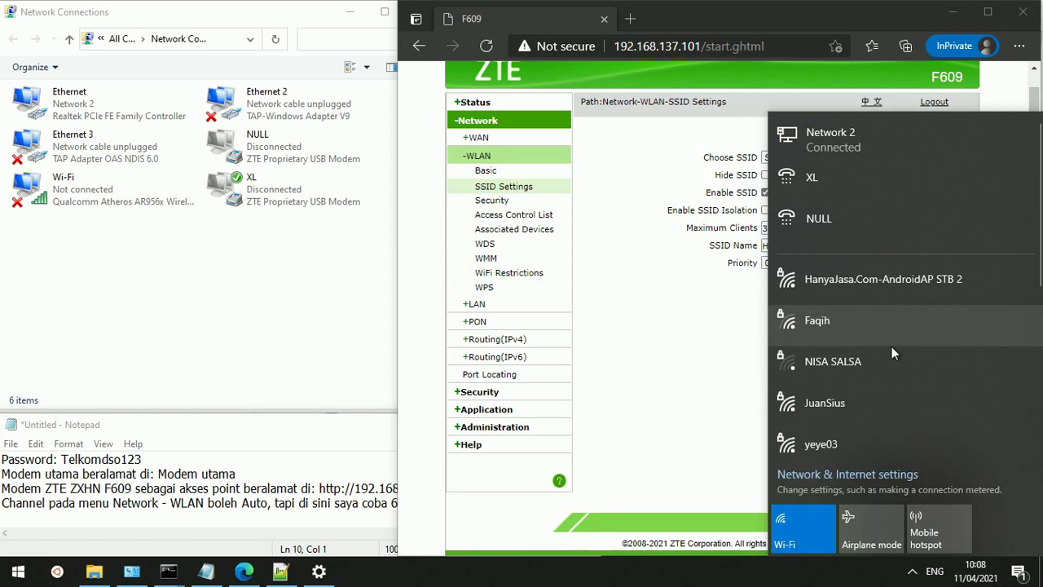
scroll(892, 347, down, 1)
scroll(891, 352, down, 2)
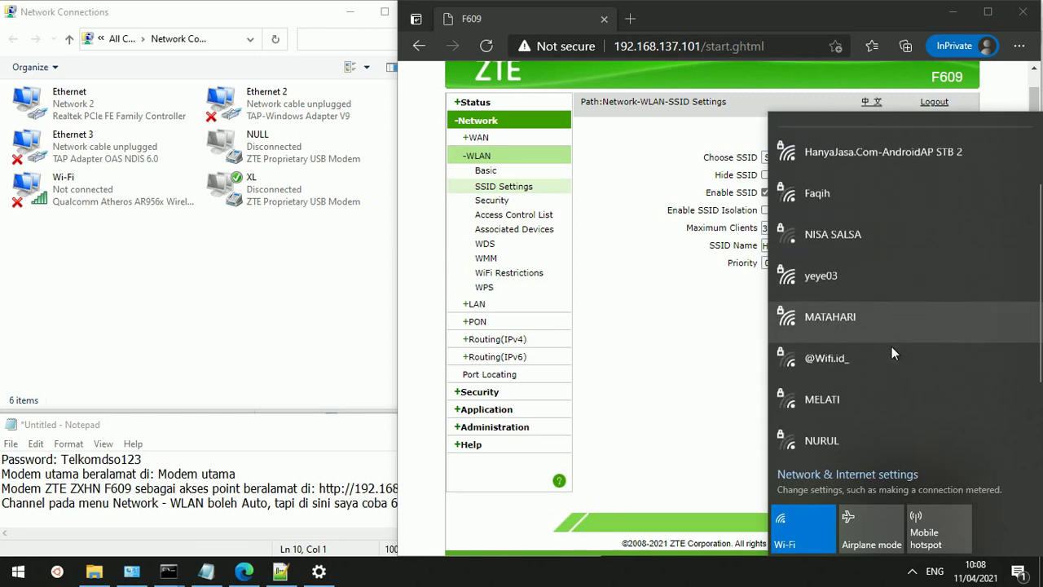
scroll(891, 346, down, 2)
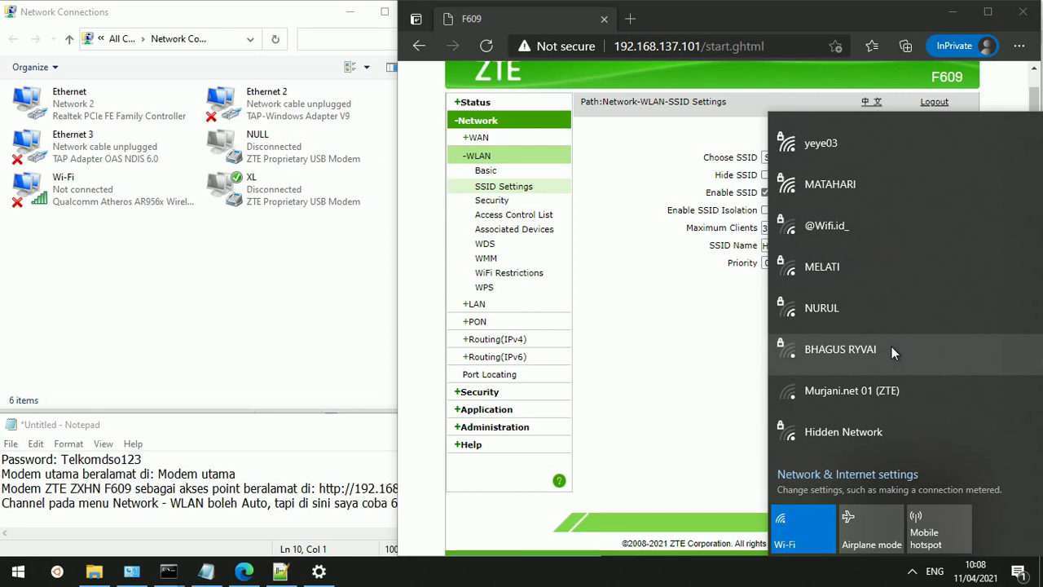
scroll(892, 350, up, 3)
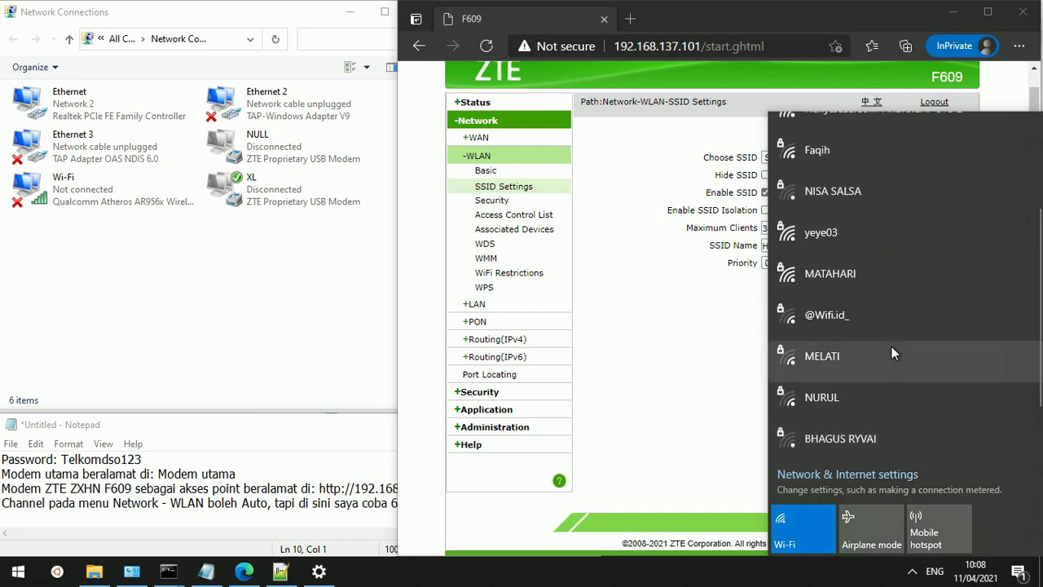
scroll(892, 349, up, 3)
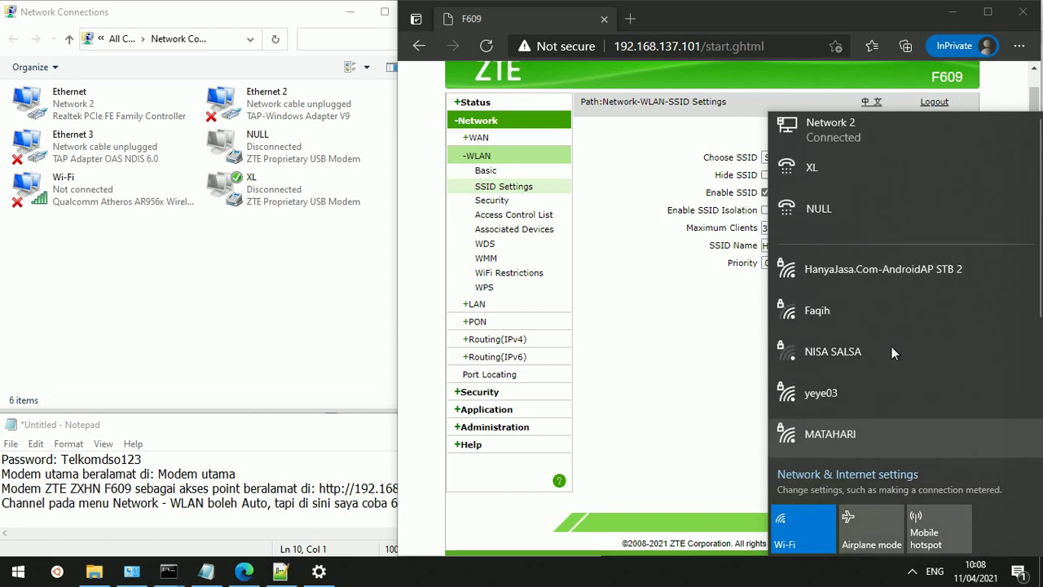
scroll(891, 351, down, 6)
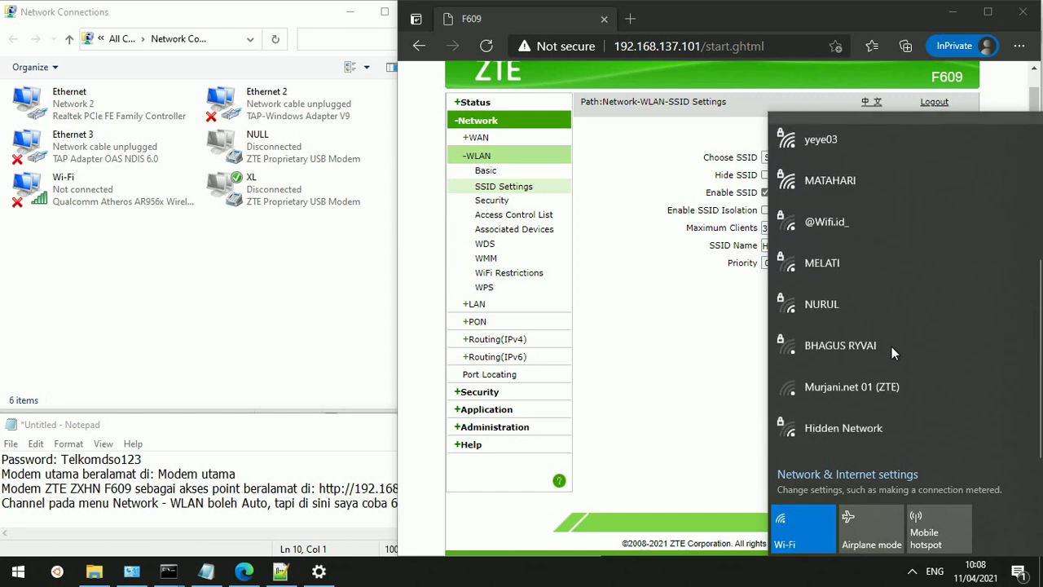
scroll(891, 352, up, 1)
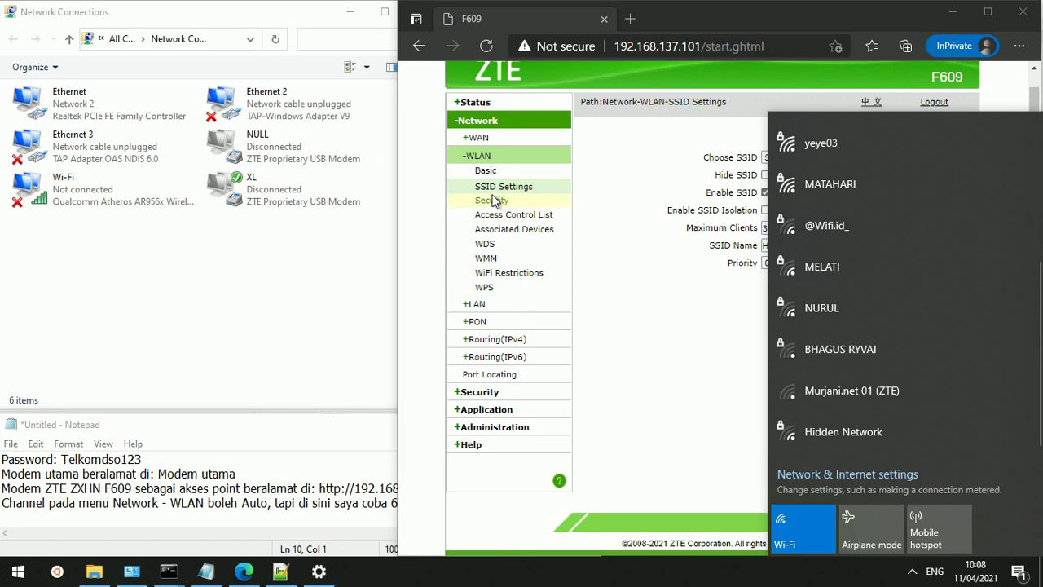
Open the WLAN Security page and briefly show then hide the passphrase
click(493, 202)
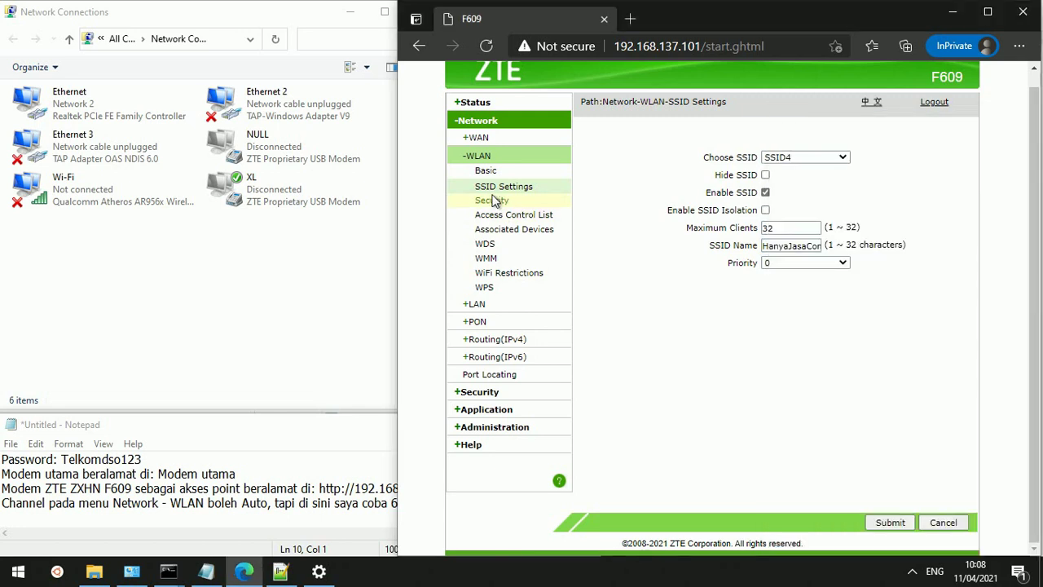
click(493, 201)
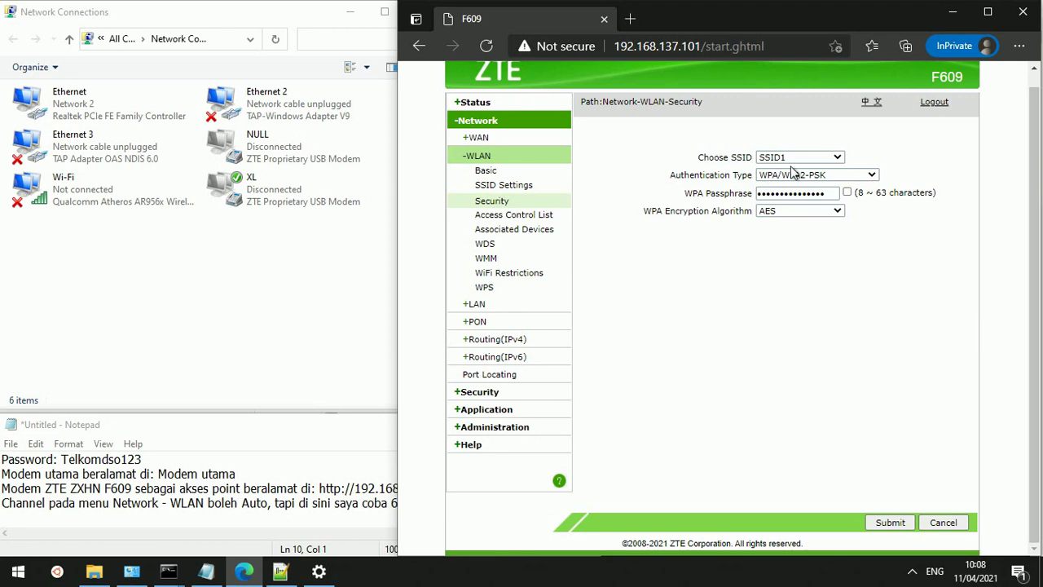
click(848, 192)
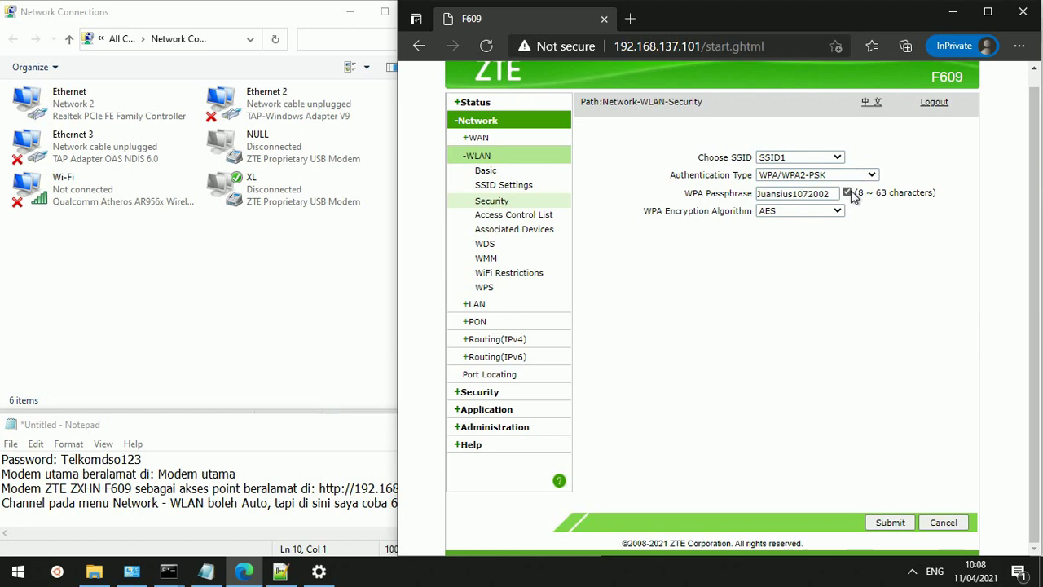
click(848, 193)
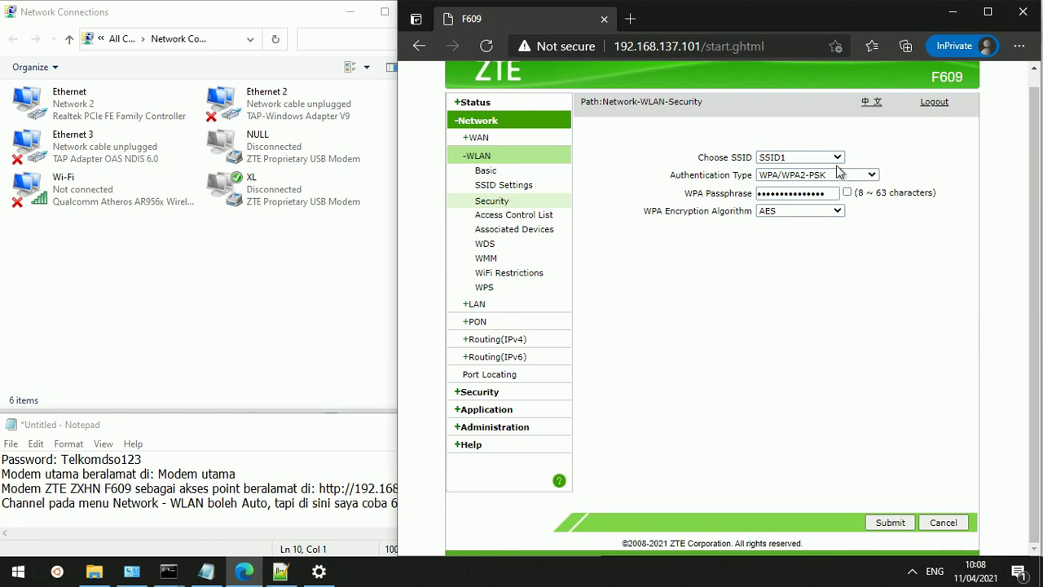
Check SSID2 and SSID3 security, keeping Open System authentication with encryption off
click(837, 158)
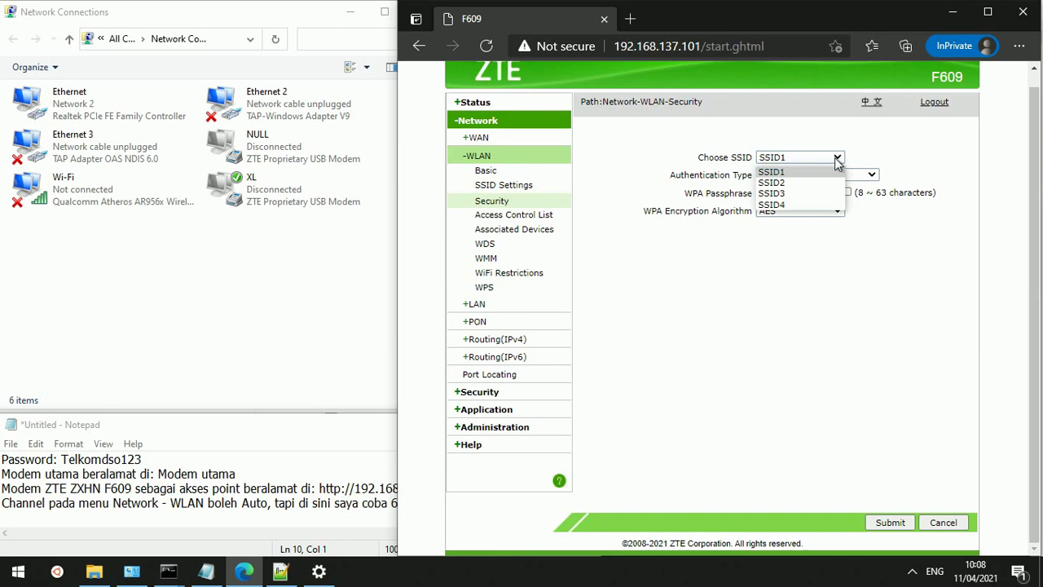
click(802, 184)
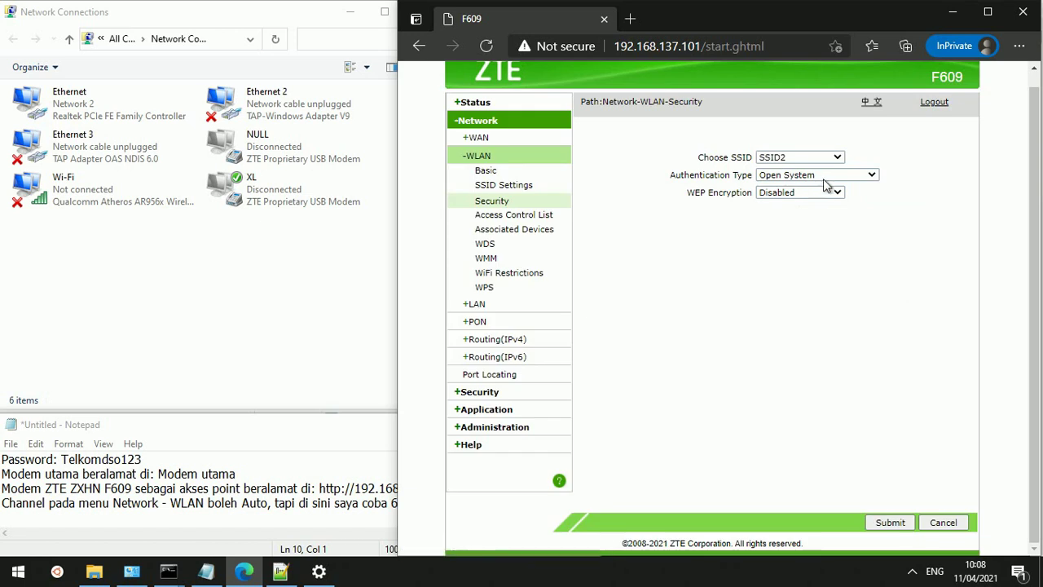
click(834, 179)
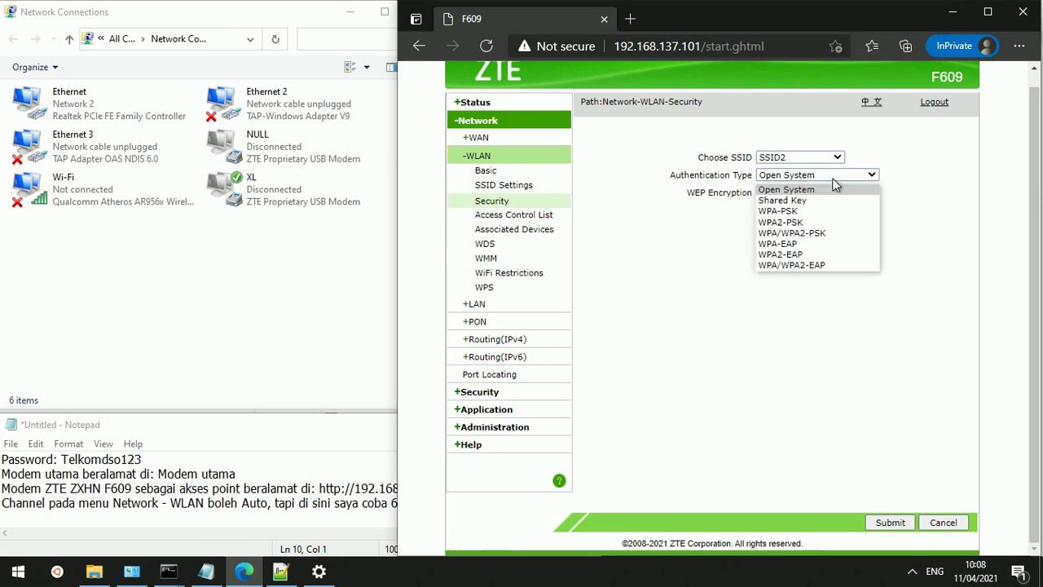
click(833, 180)
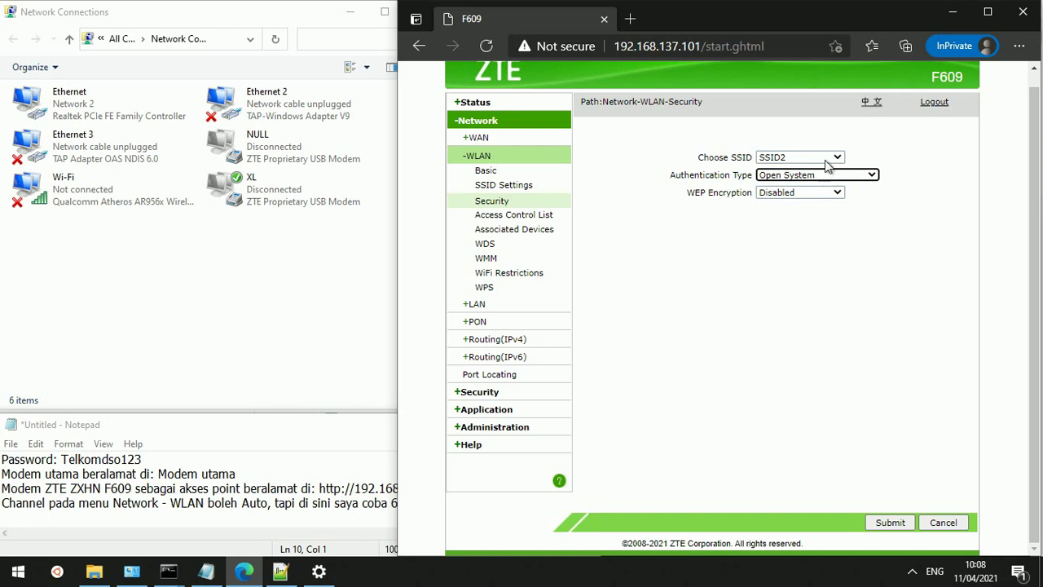
click(827, 164)
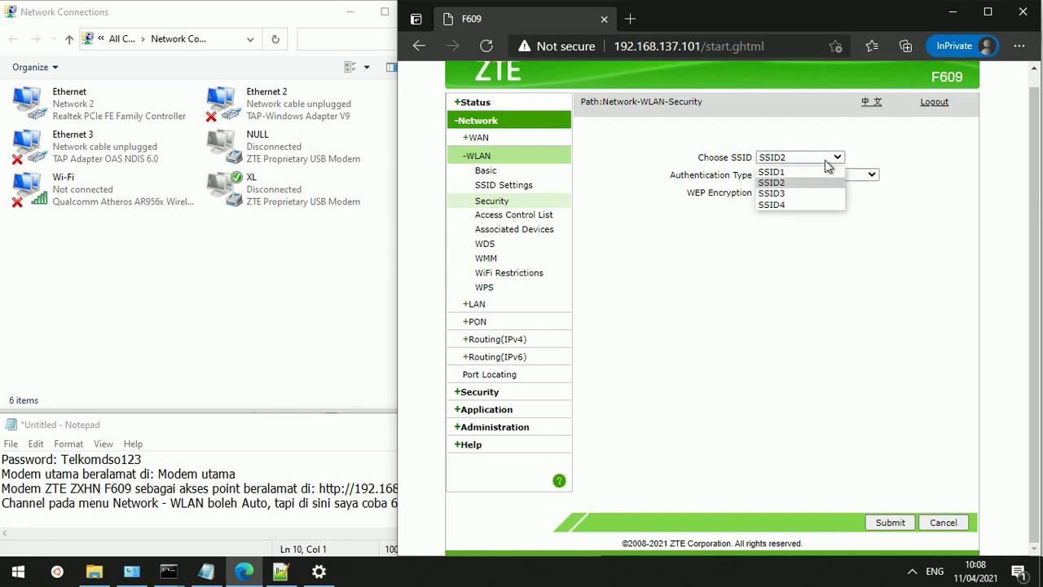
click(799, 196)
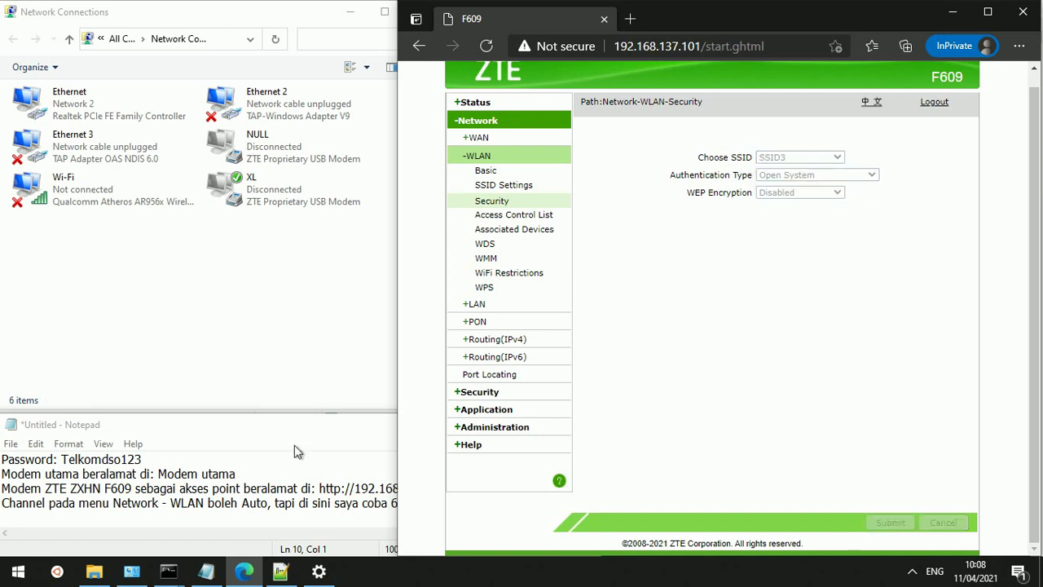
Add the line 'Open System agar WiFi bisa diakses tanpa password' to the Notepad notes
click(190, 519)
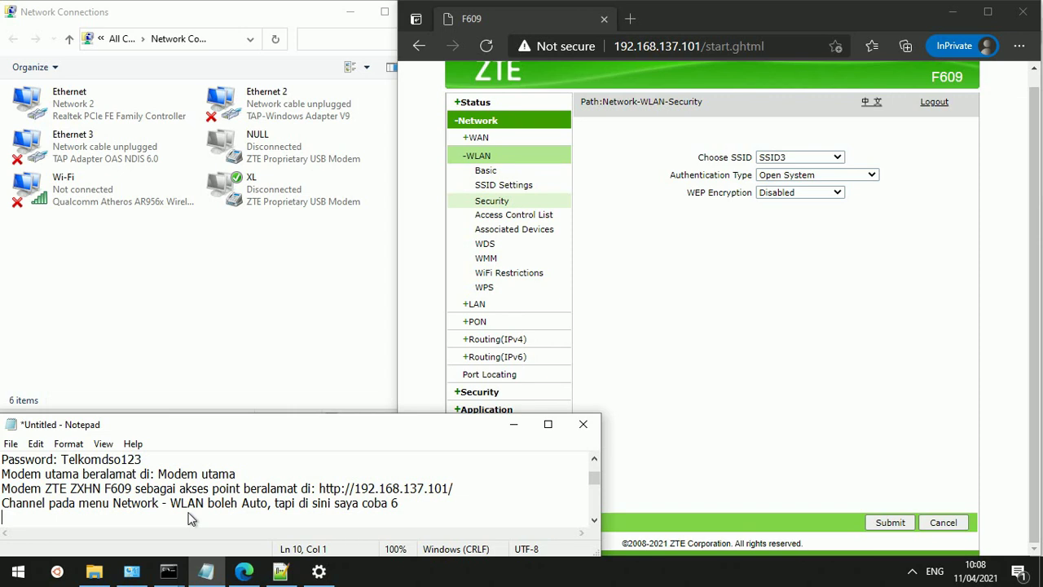
text(Open s)
key(BackSpace)
text(System )
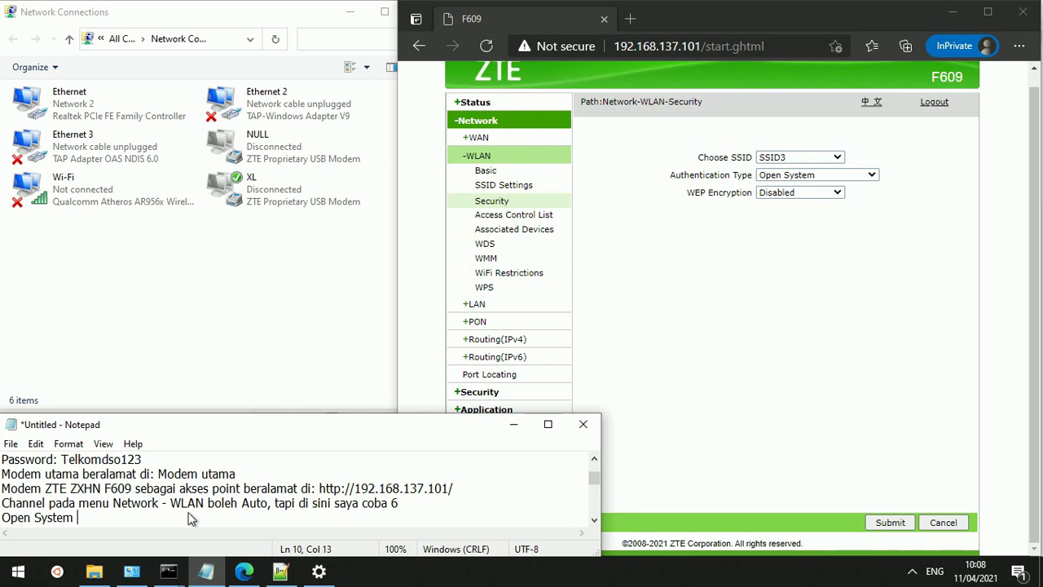
text(agar WiF)
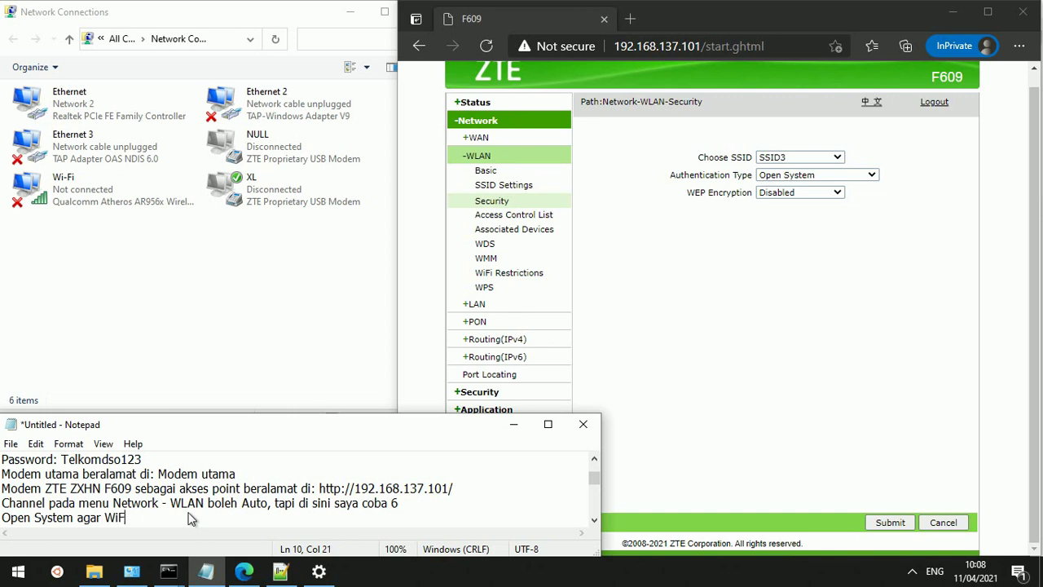
text(i bisa i)
key(BackSpace)
text(diakses )
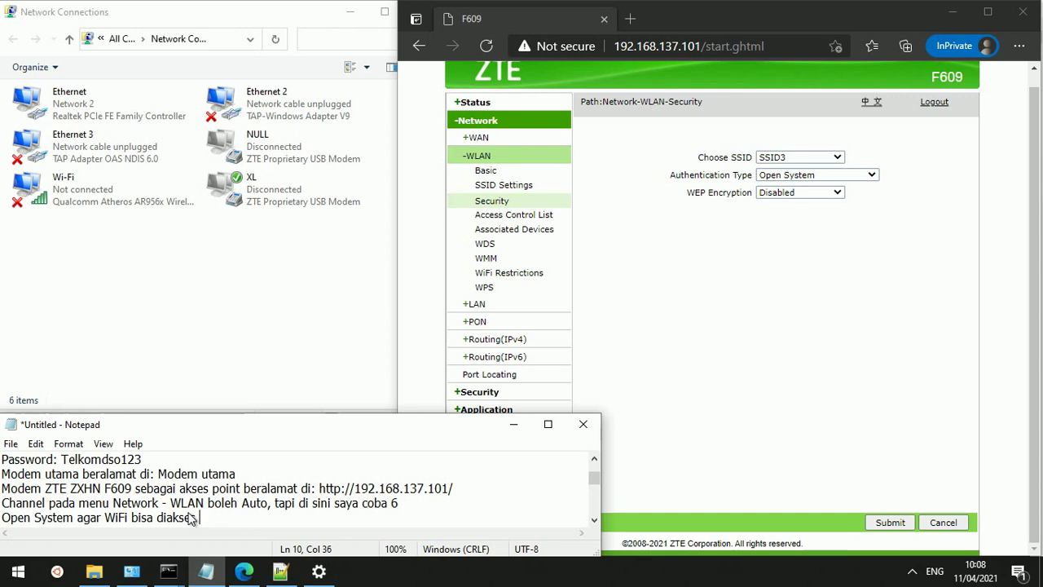
text(tanpa passwo)
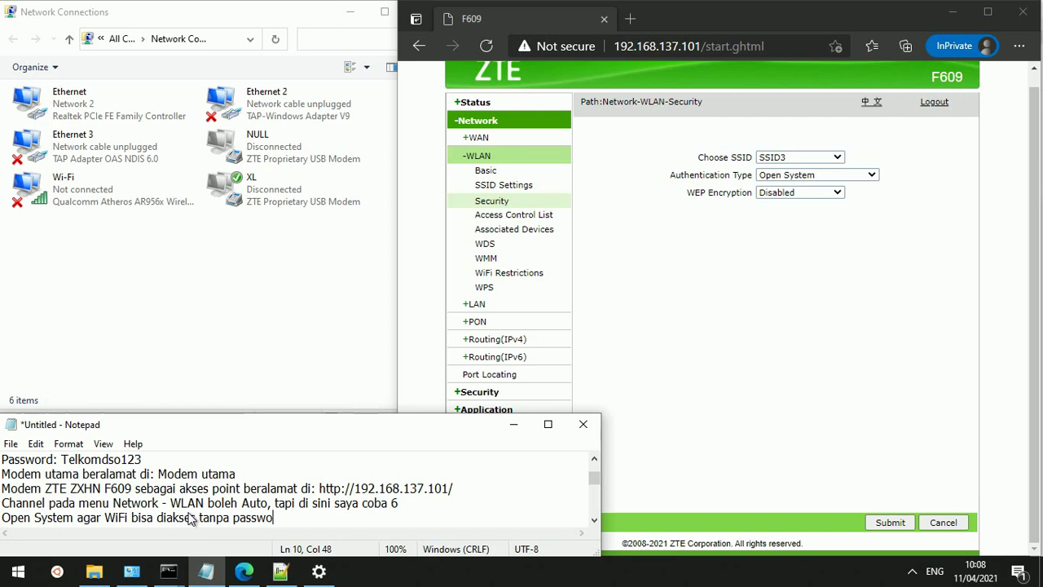
text(rd)
key(Return)
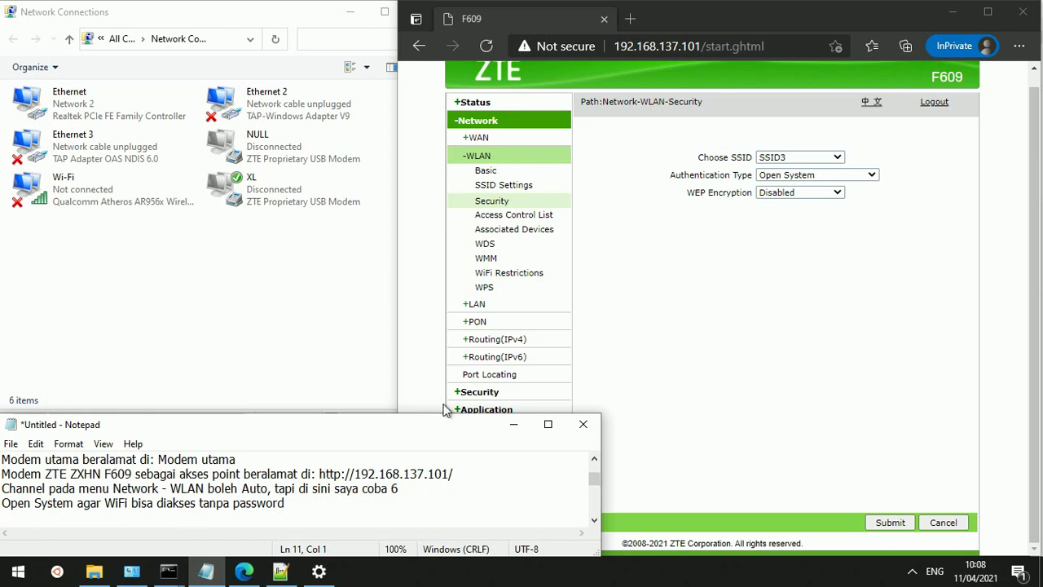
Open Network > WLAN > Access Control List, showing SSID1 in Disabled mode with no MAC entries
click(787, 261)
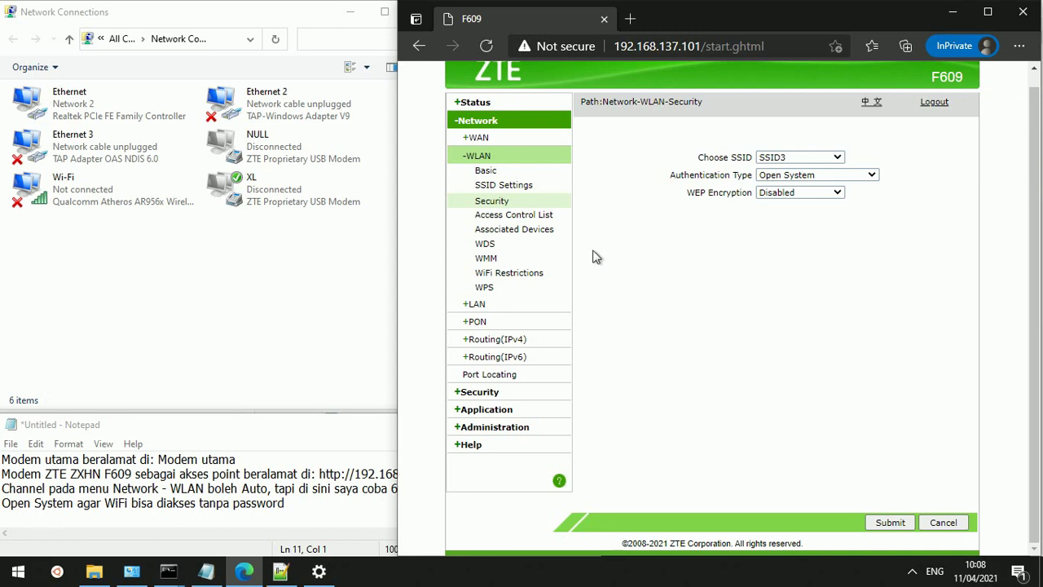
click(503, 217)
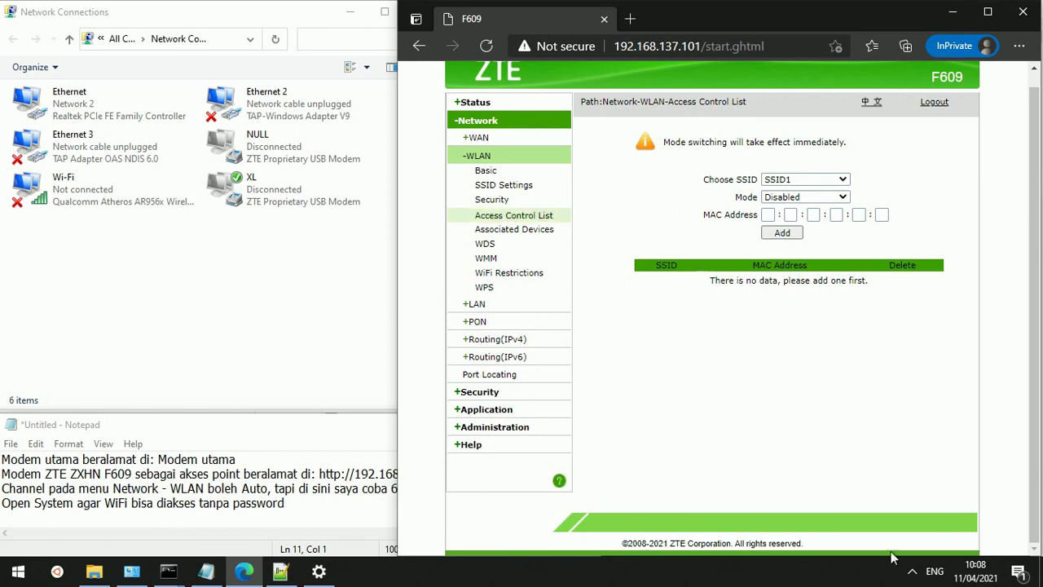
click(912, 573)
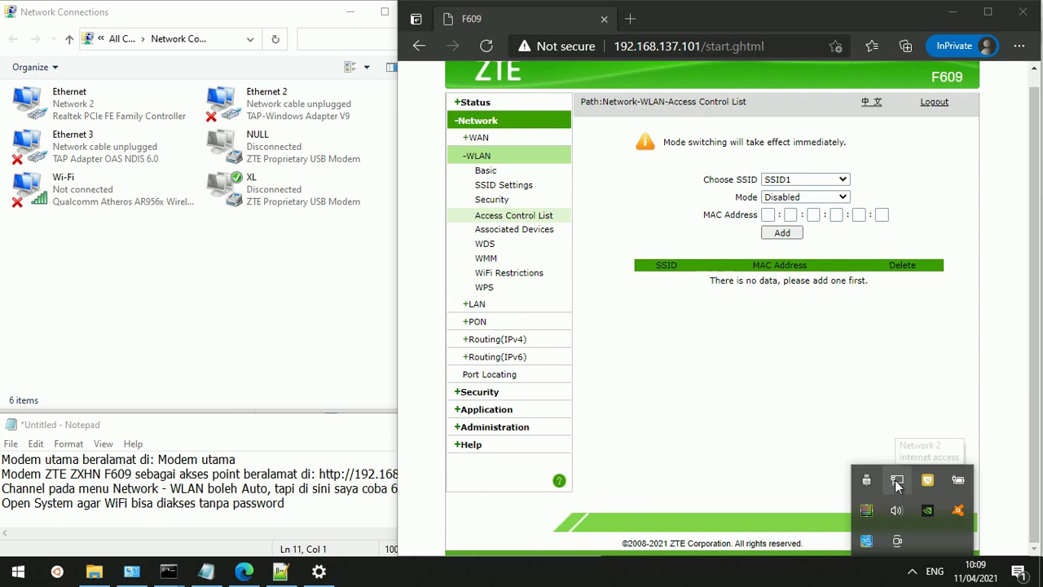
Scroll the Windows Wi-Fi list to confirm HanyaJasaCom ZTE 2, ZTE 3 and ZTE 4 appear
click(894, 481)
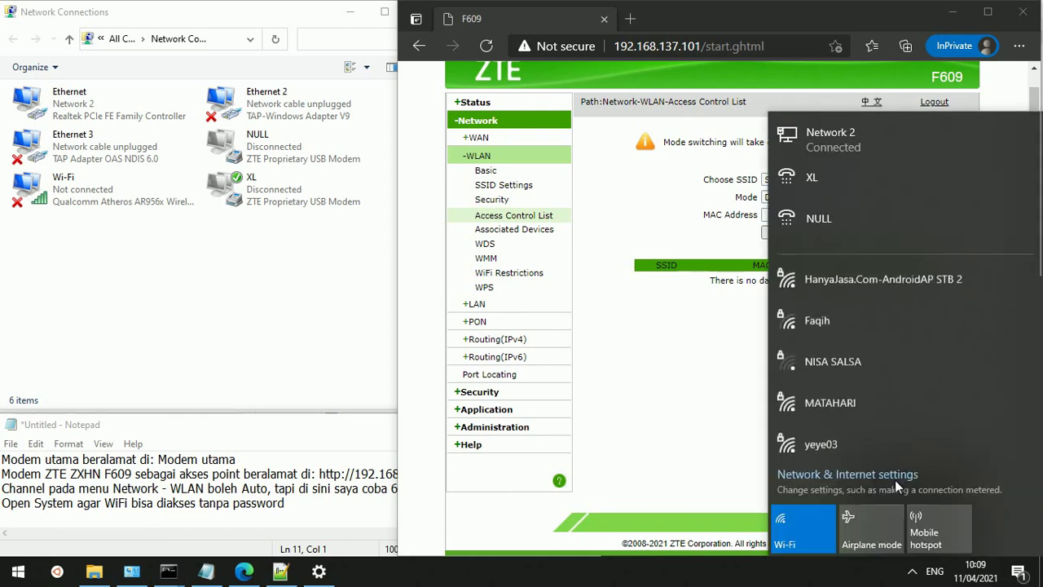
scroll(887, 396, down, 3)
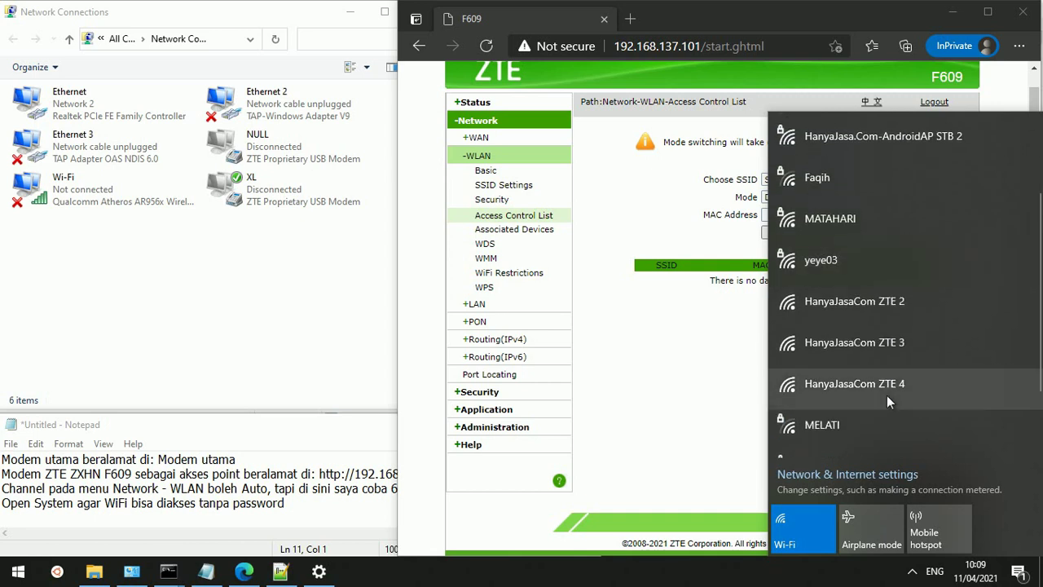
scroll(887, 396, down, 2)
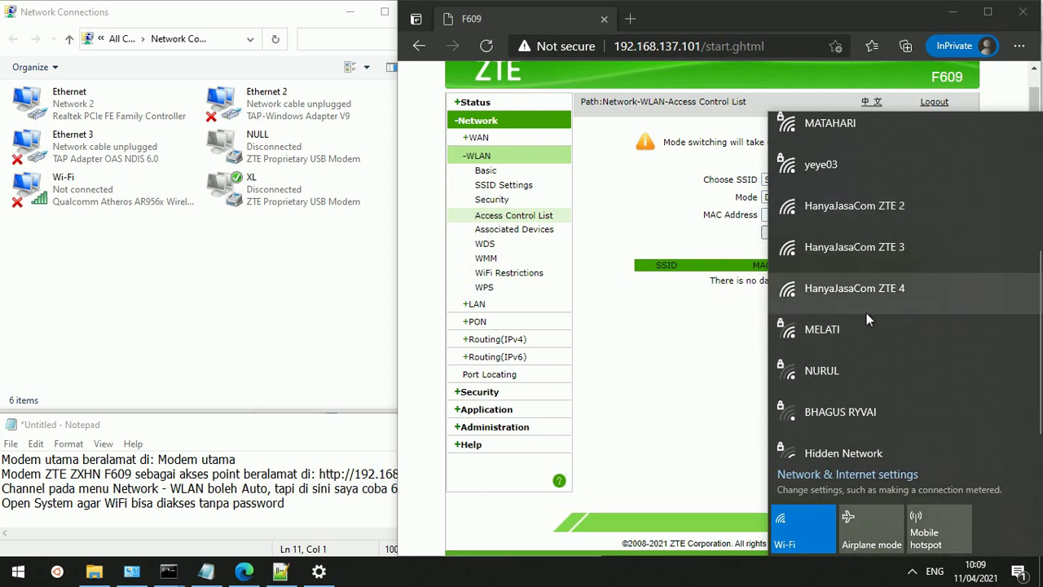
click(664, 430)
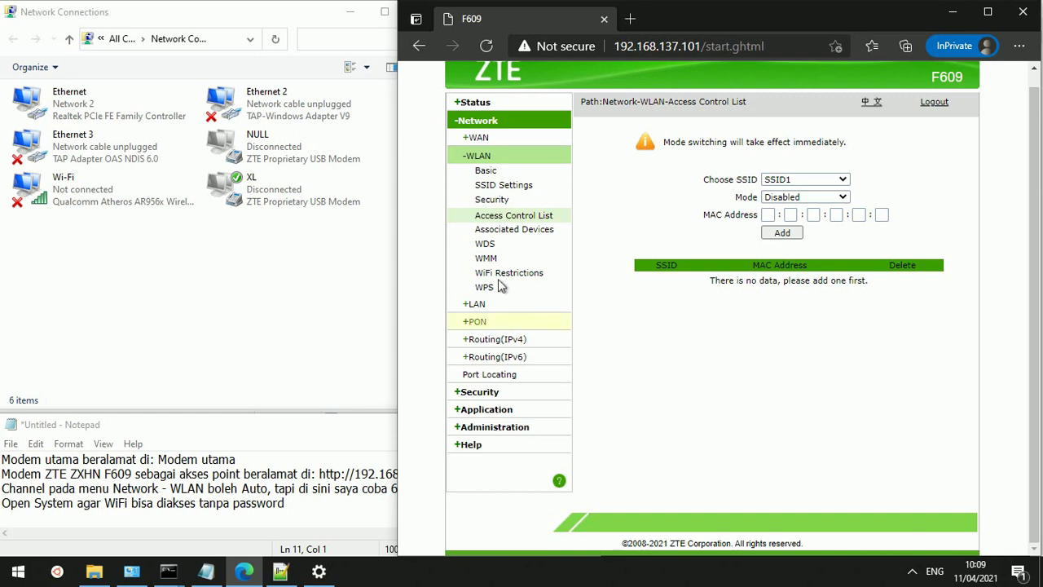
Choose SSID2 on the WLAN Associated Devices page, which shows no connected devices
click(499, 231)
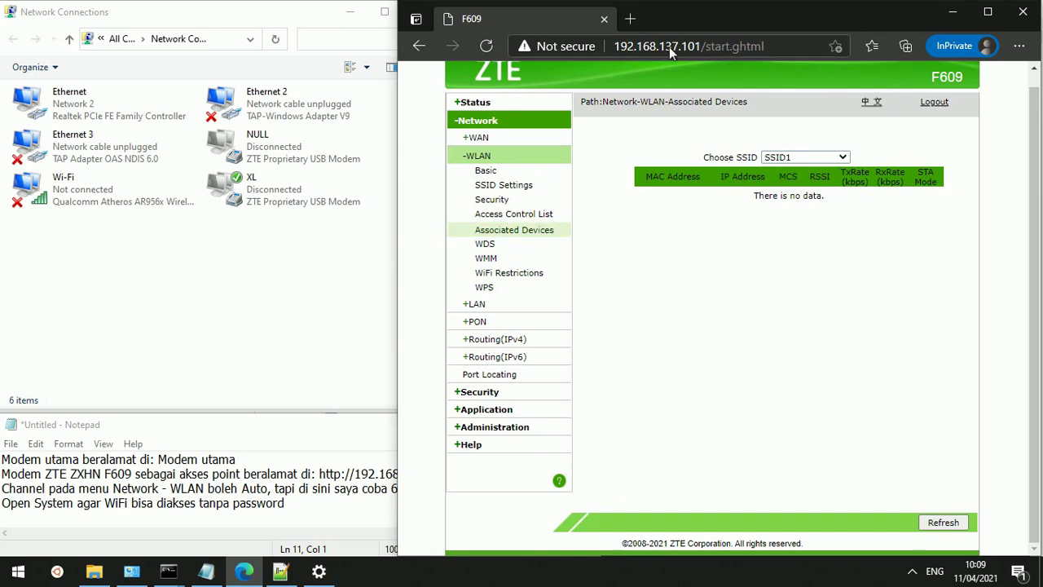
click(789, 160)
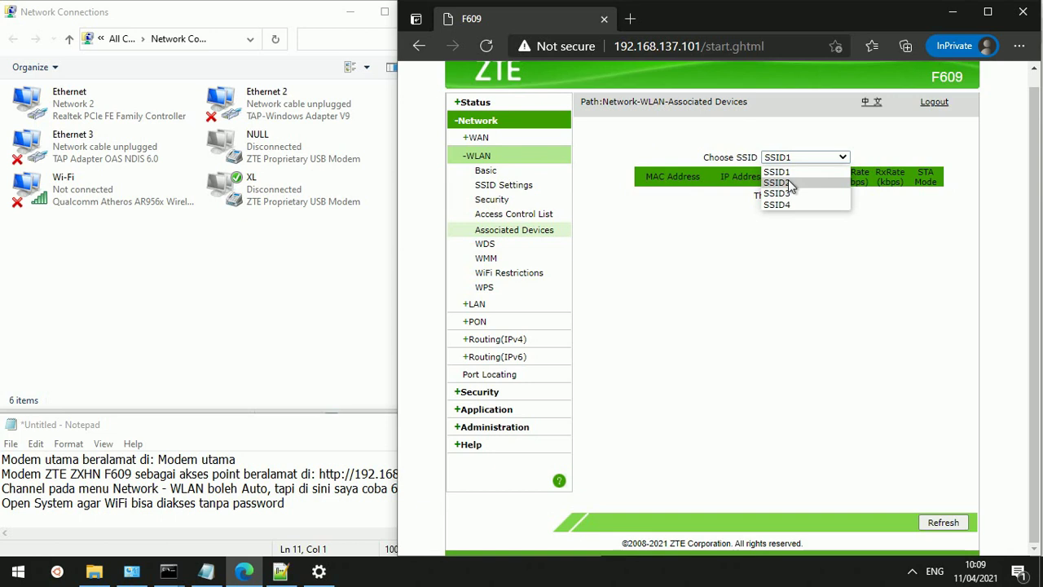
click(788, 183)
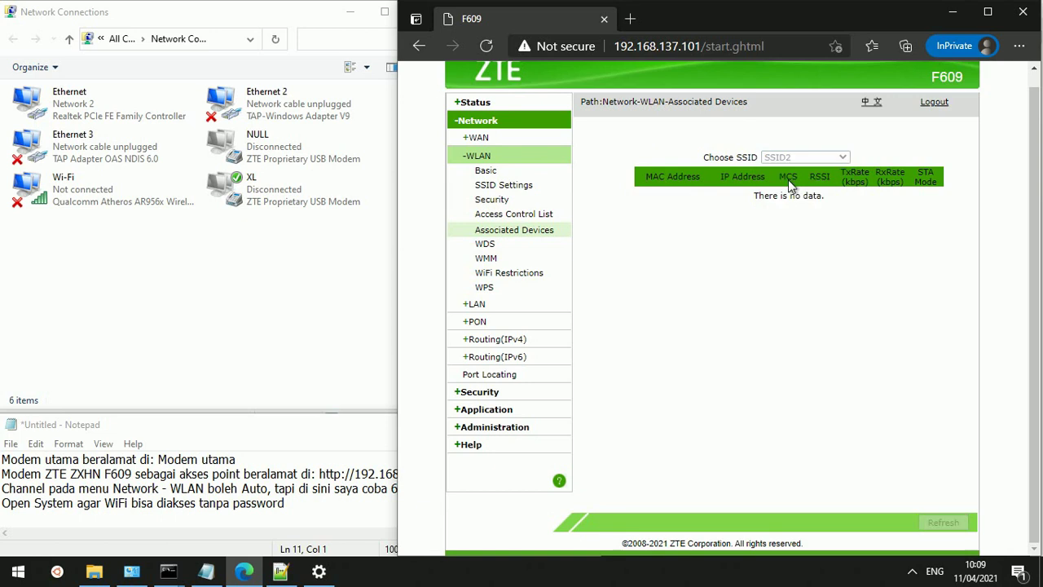
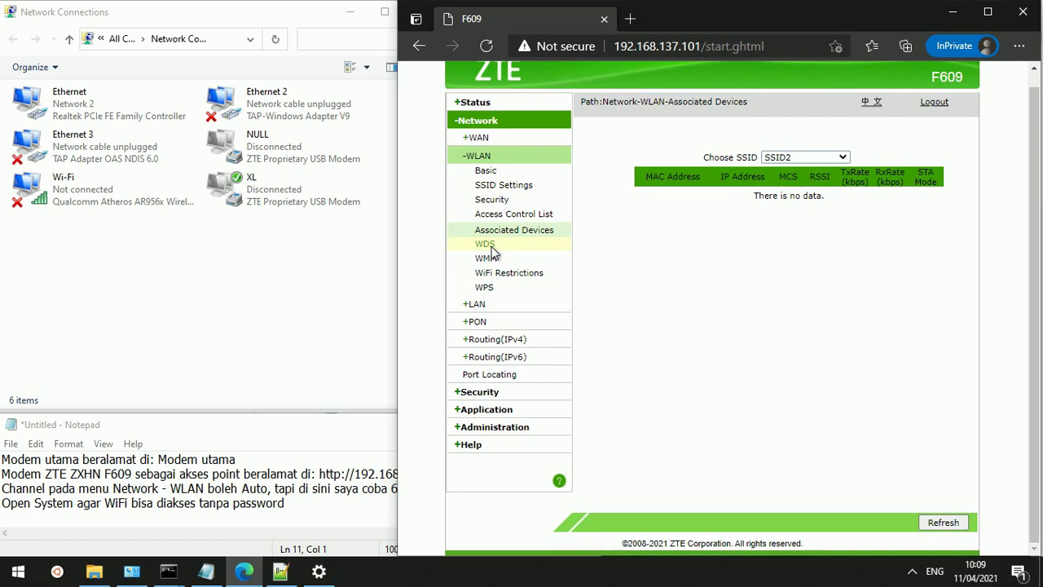
Review the WDS Mode options on the WLAN WDS page, leaving it at WDS+Repeater
click(486, 245)
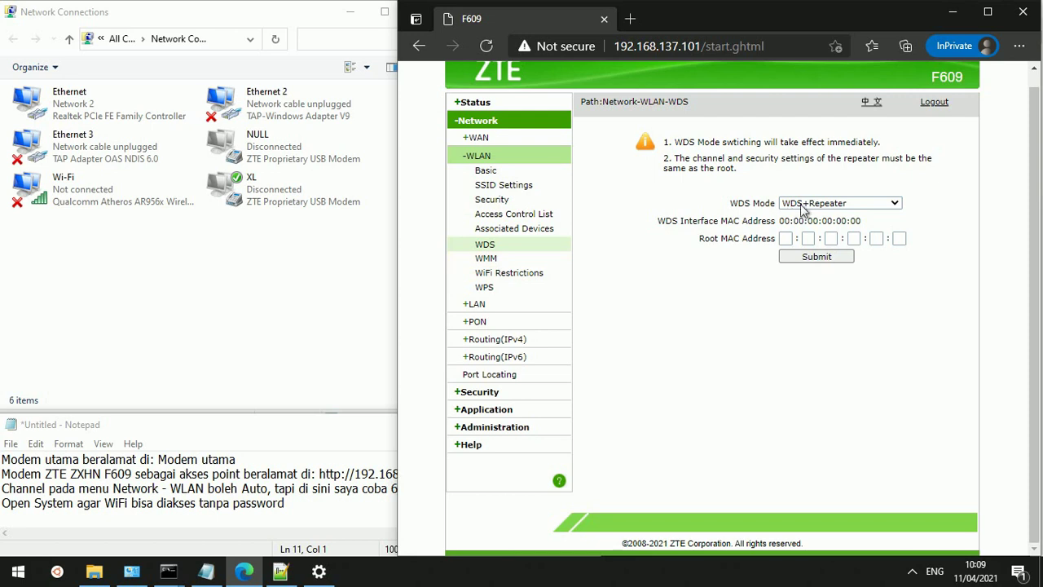
click(806, 204)
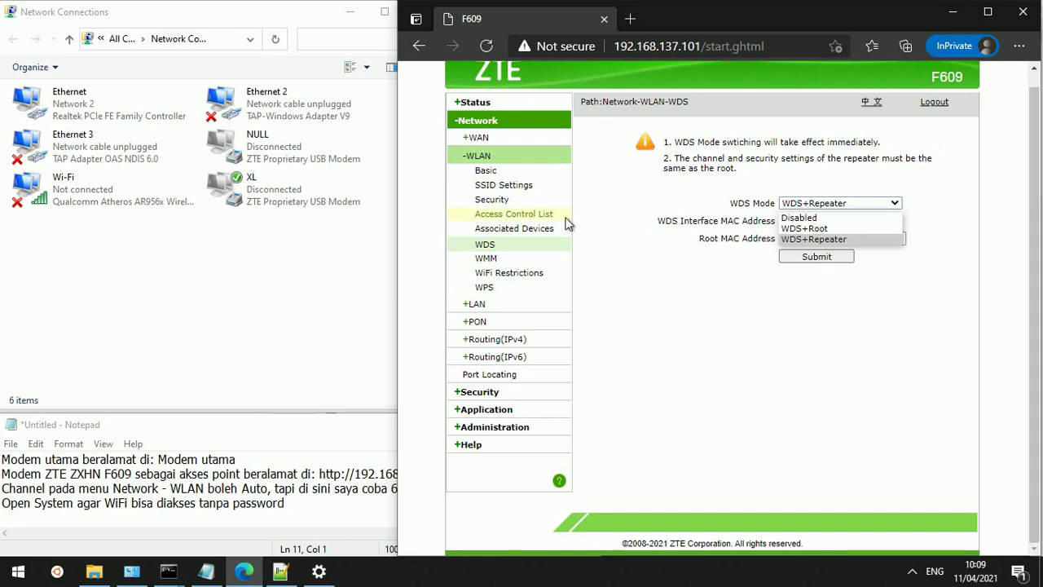
click(498, 257)
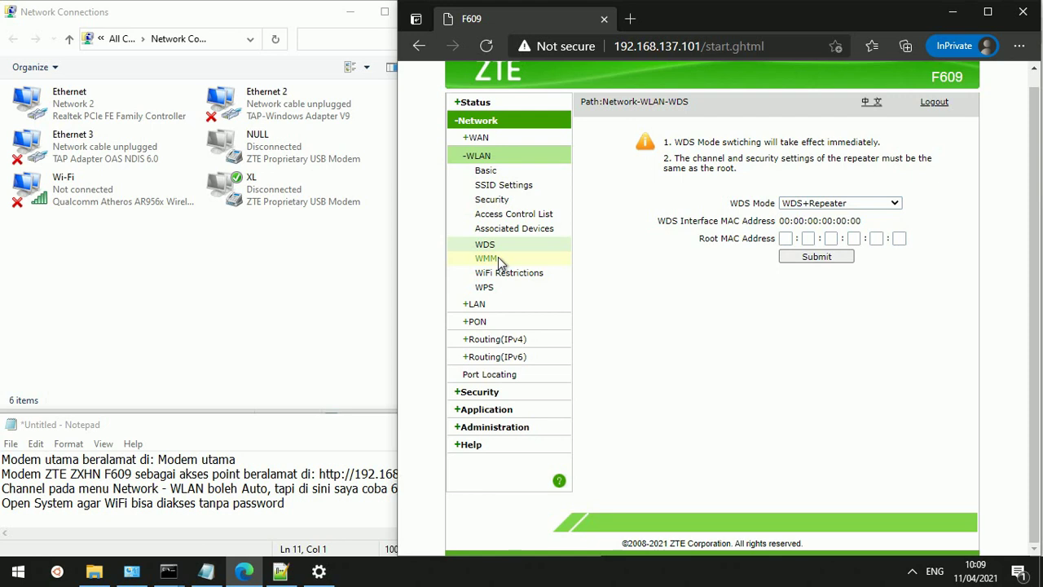
Browse the WMM, WiFi Restrictions and WPS pages, ending on the wireless Access Control List
click(497, 257)
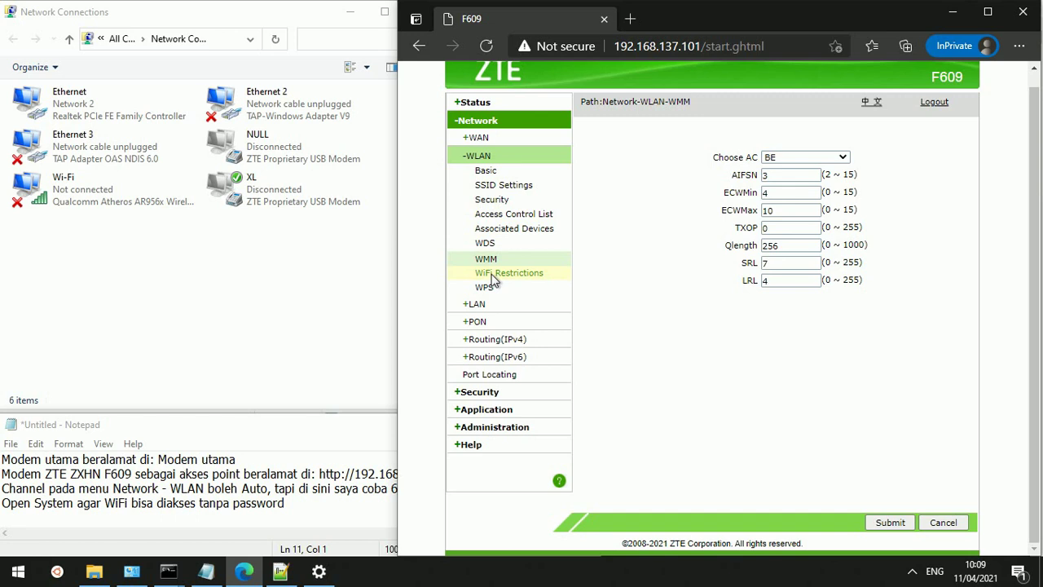
click(492, 274)
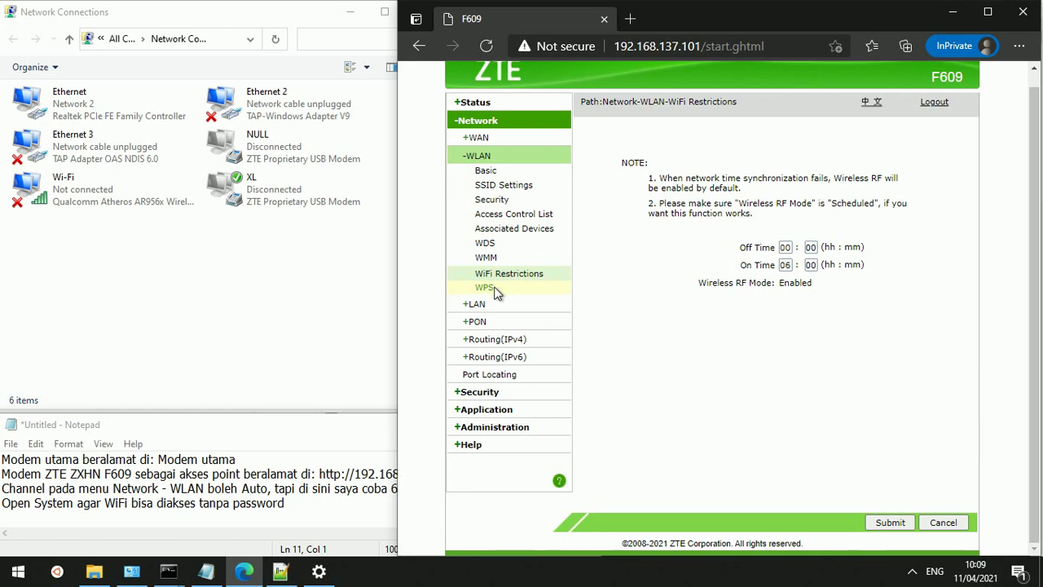
click(486, 288)
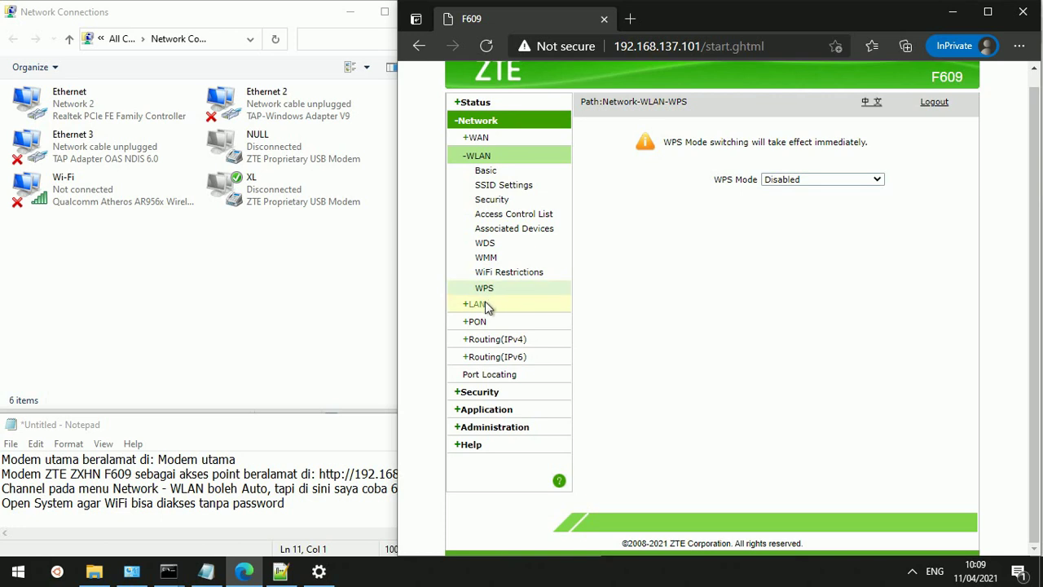
click(522, 220)
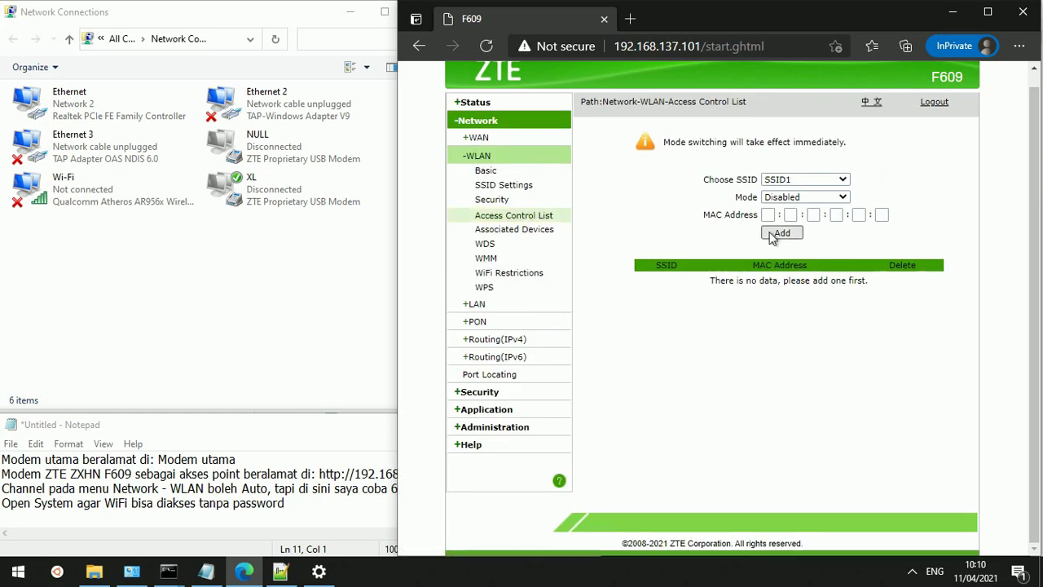
Choose SSID3 in the Access Control List's SSID dropdown
click(821, 180)
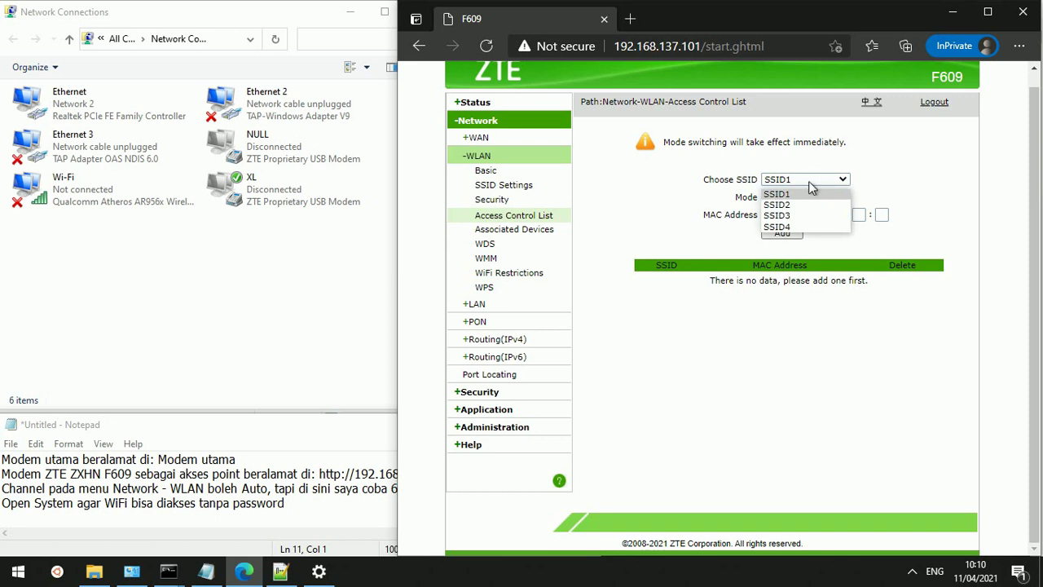
click(781, 215)
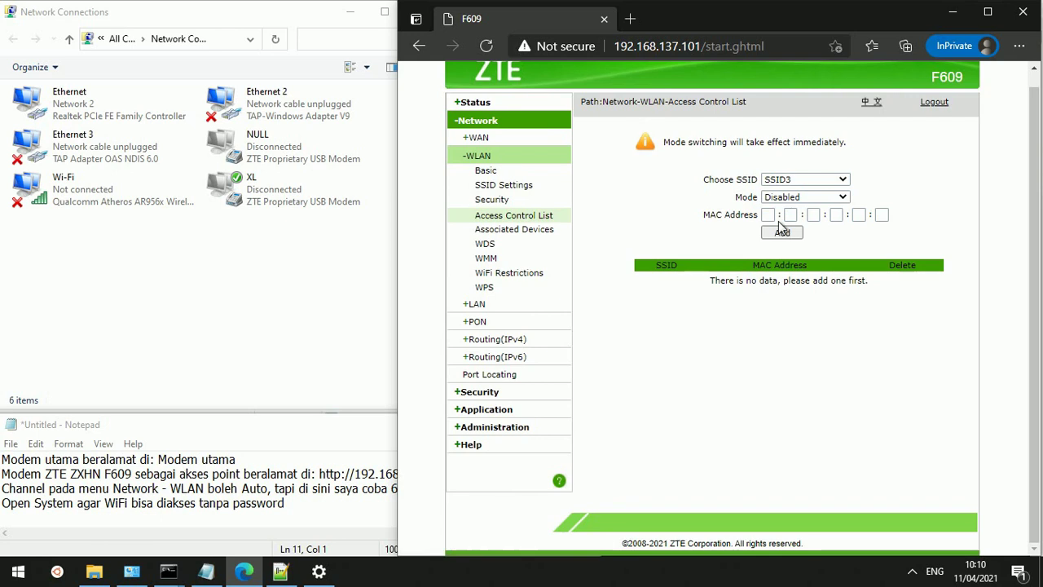
Show Associated Devices for SSID3 and select the client's IP address, 192.168.137.3
click(534, 238)
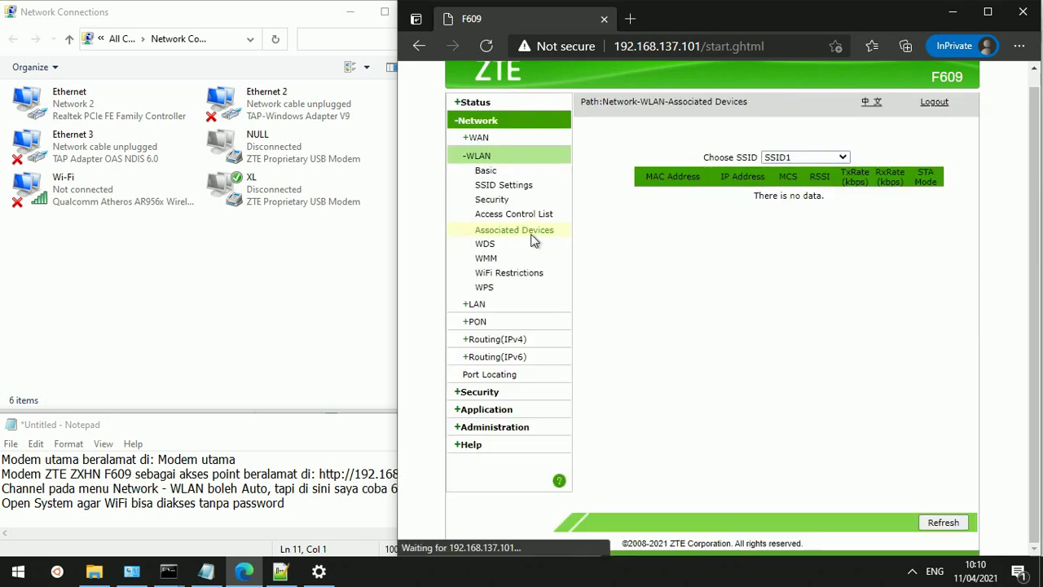
click(828, 160)
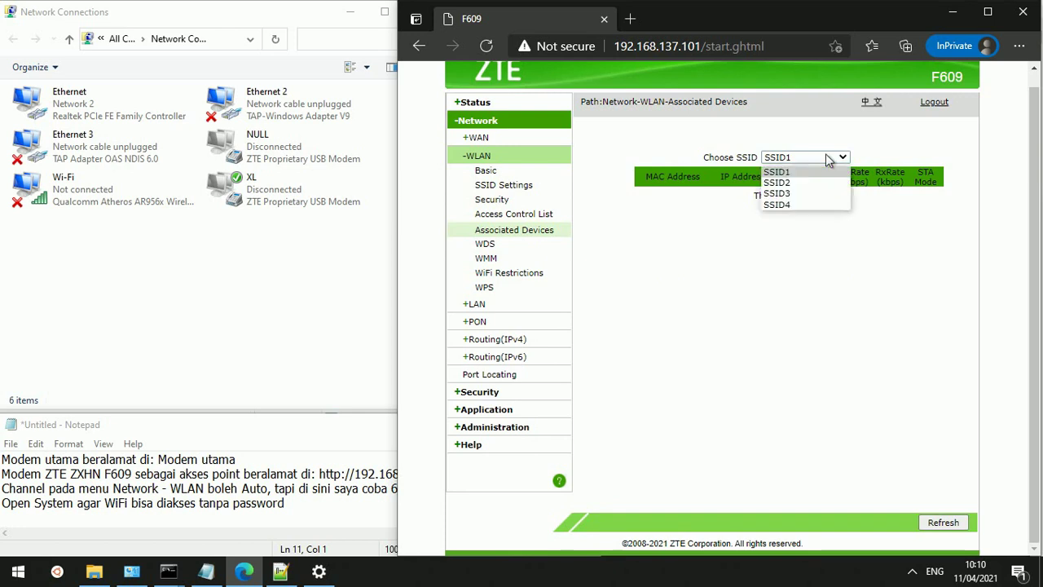
click(798, 194)
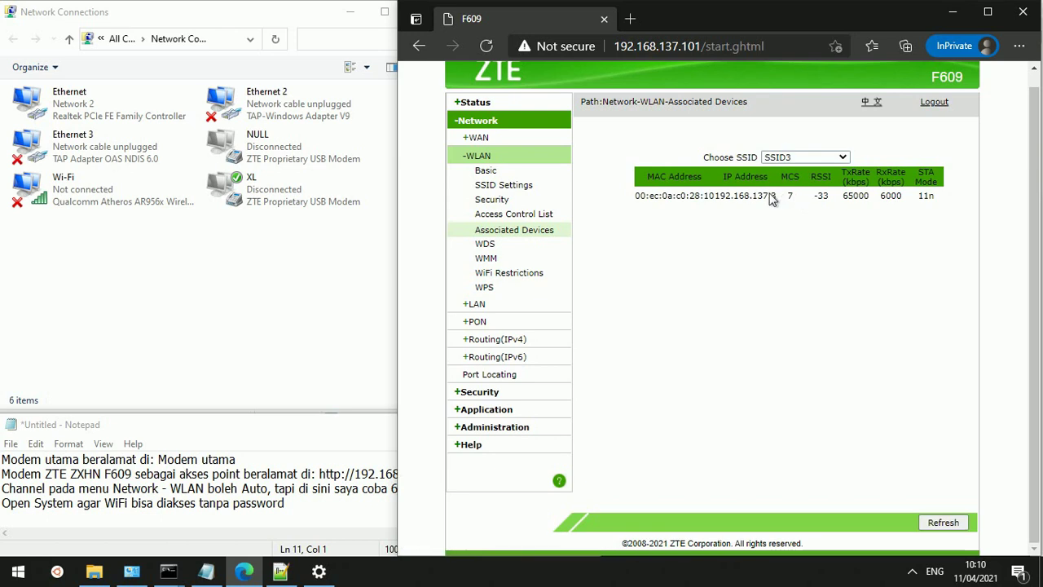
double_click(770, 199)
click(299, 441)
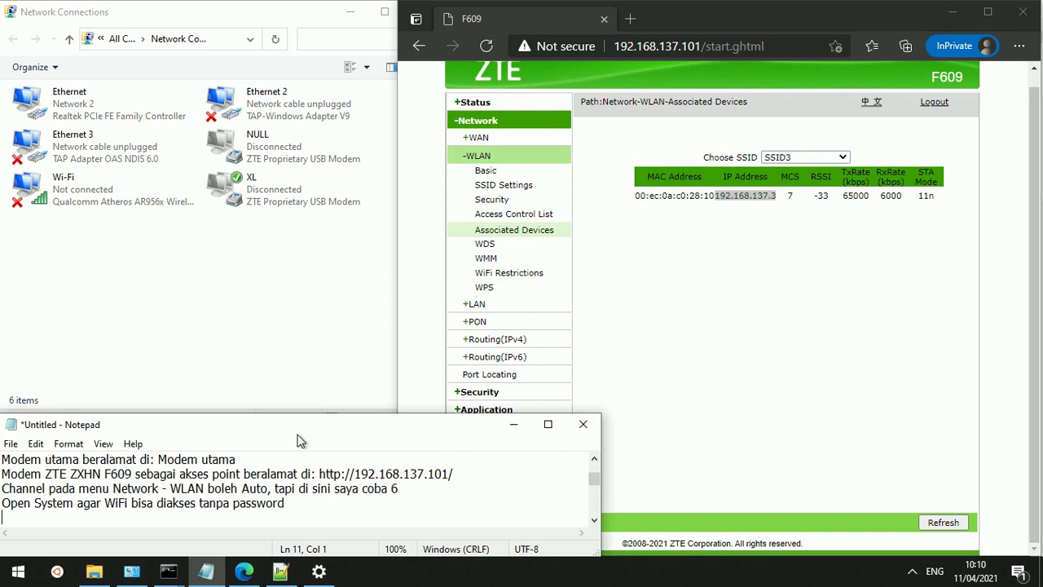
Start a new note line beginning with 'Say' and remove the blank line above it
key(Return)
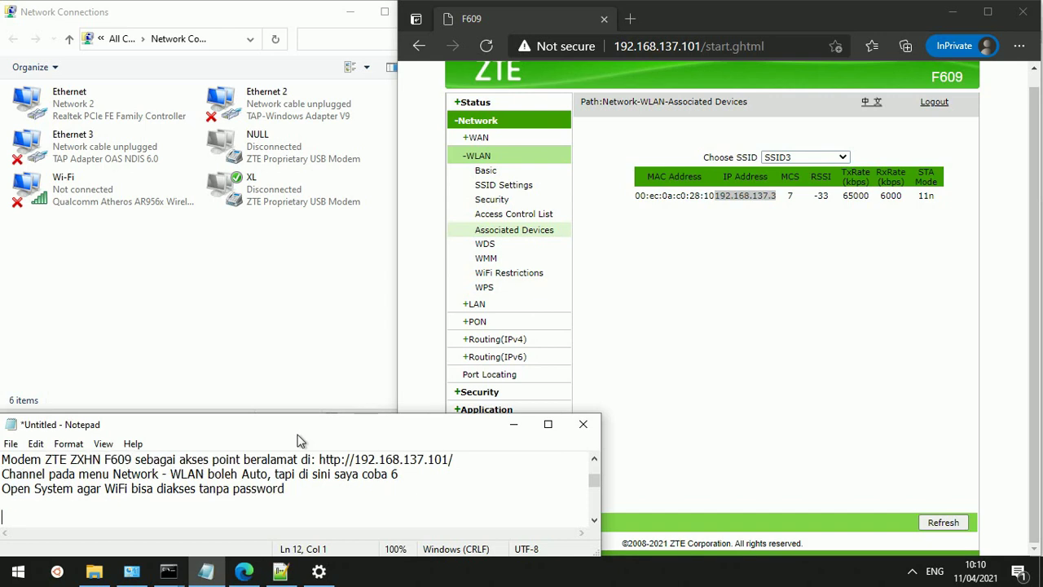
text(Say)
key(Home)
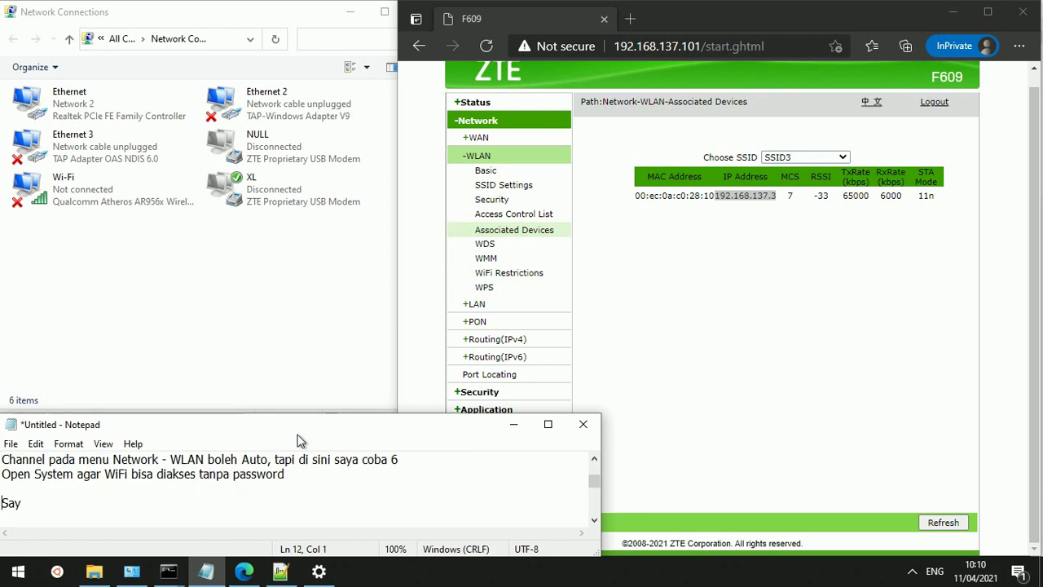
key(BackSpace)
key(Left)
key(Down)
Complete the line 'Saya coba koneksikan salah satu HP ke SSID3', correcting typos along the way
text(a coba)
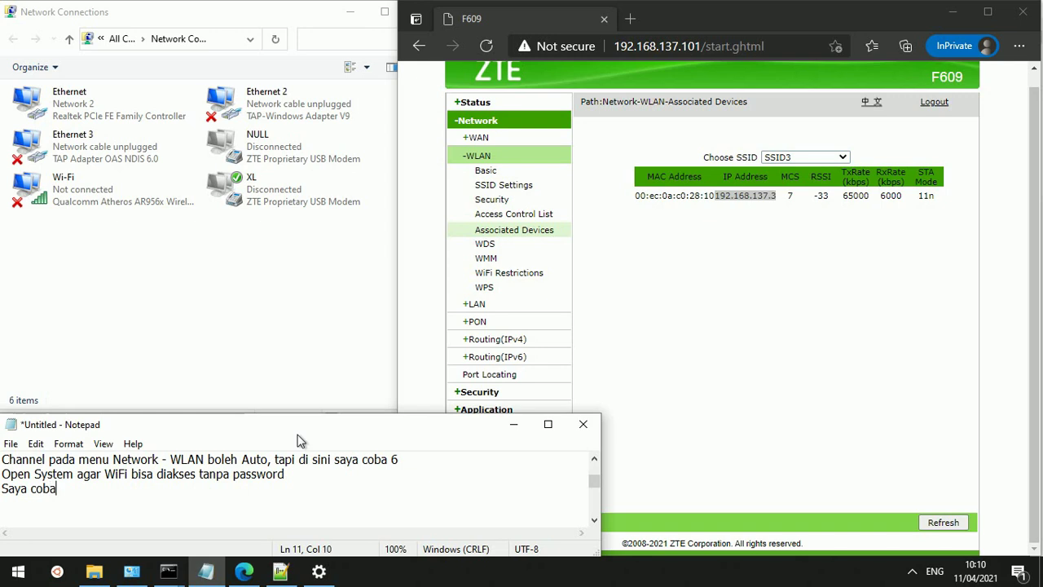
text( ke)
key(BackSpace)
text(oneksikan salah )
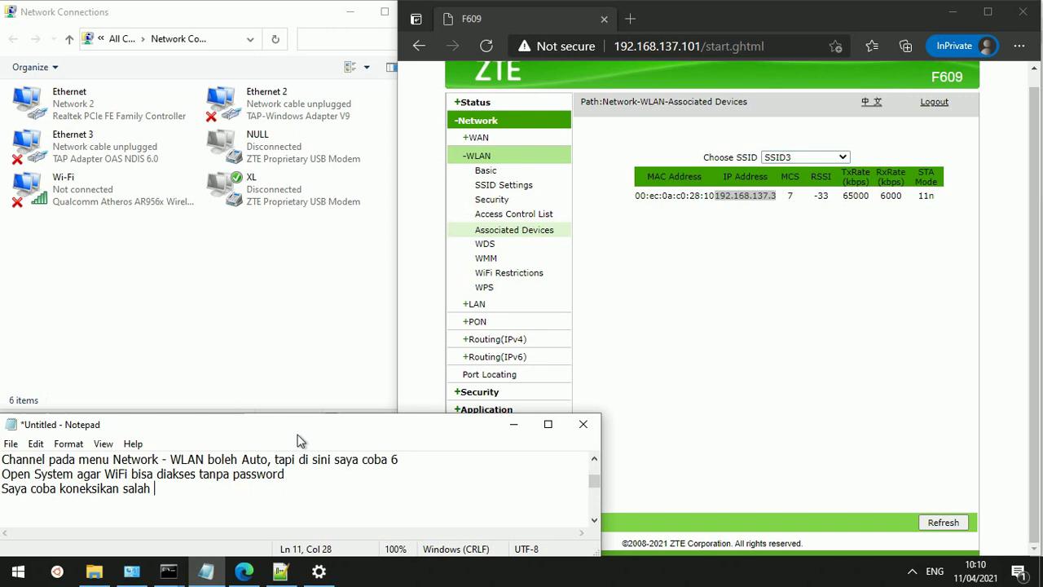
text(sati)
key(BackSpace)
text(ub)
key(BackSpace)
key(BackSpace)
text(h)
key(BackSpace)
text(HP ke SSID)
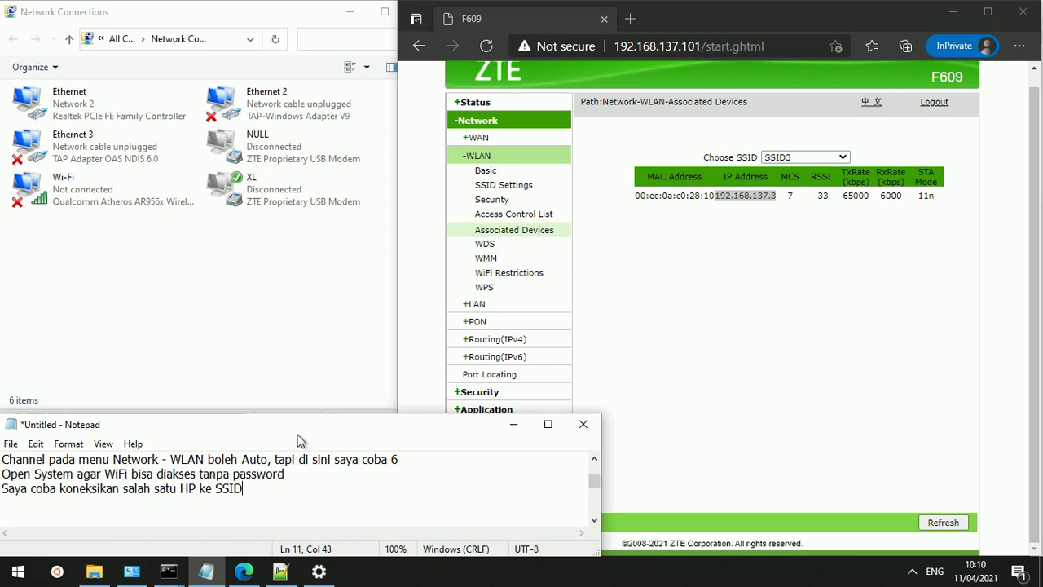
text(#)
key(BackSpace)
text(3)
key(Return)
Open the LAN DHCP Server settings and highlight the LAN IP address 192.168.137.101
click(822, 228)
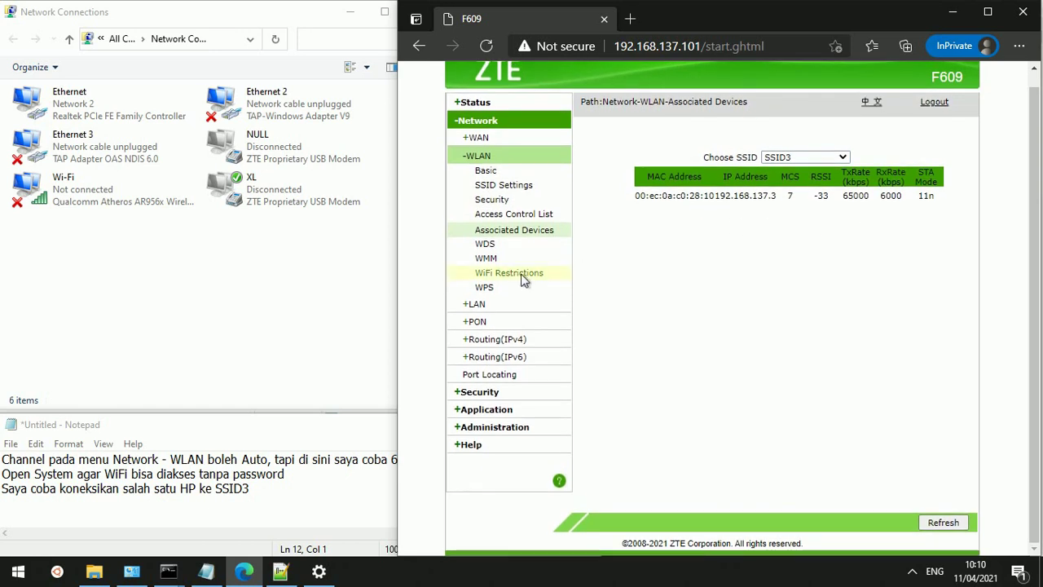
click(480, 306)
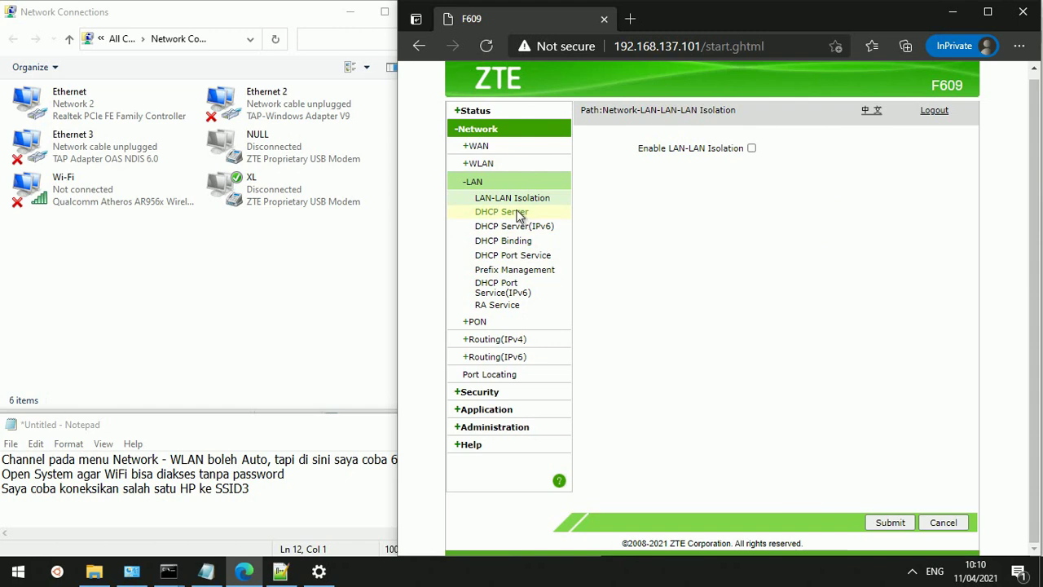
click(519, 216)
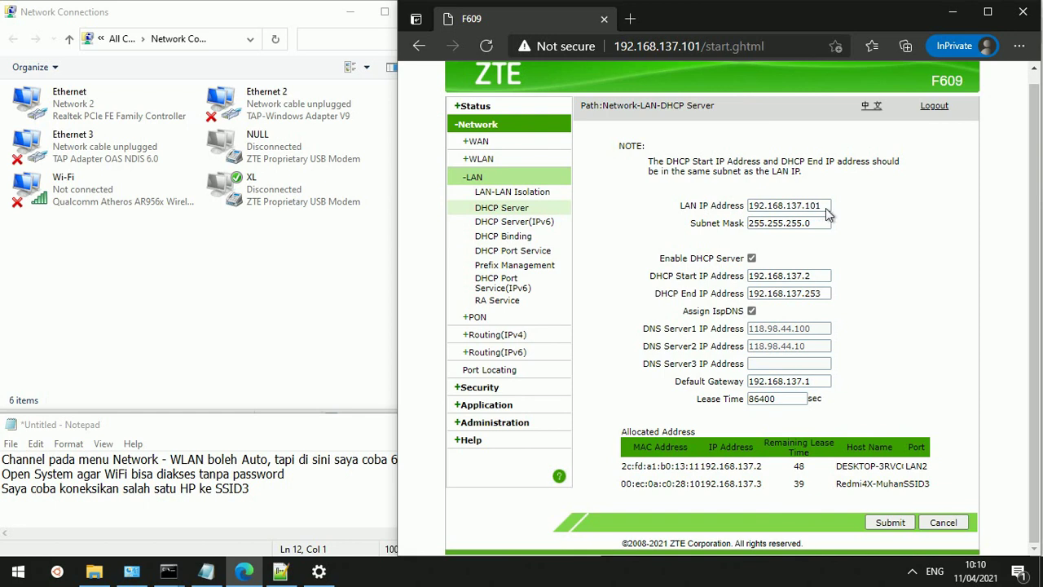
drag(825, 207, 728, 210)
key(ctrl+c)
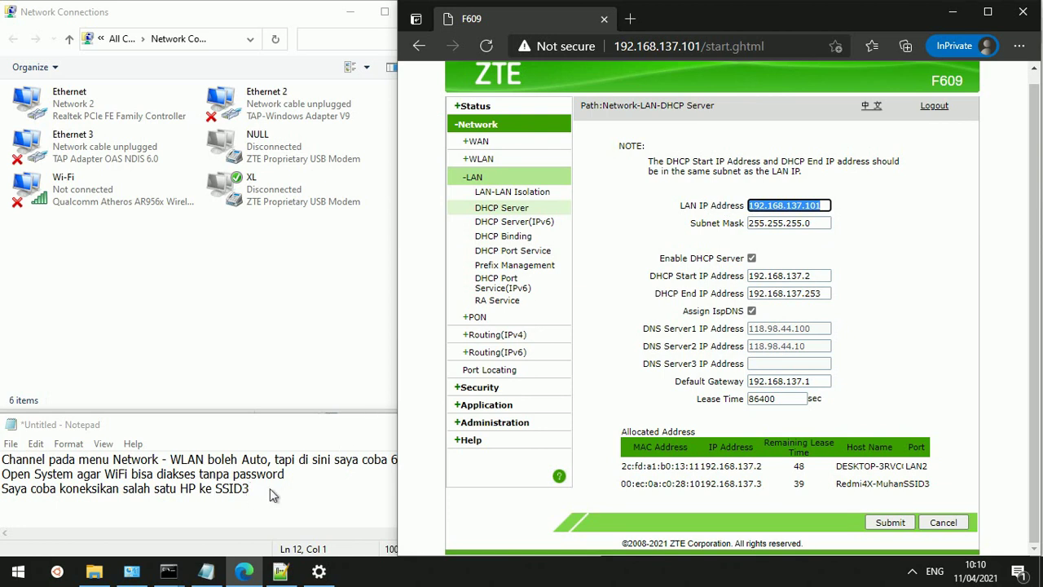
Start a note line reading 'LAN IP Address untuk IP Modem a', correcting typos
click(273, 492)
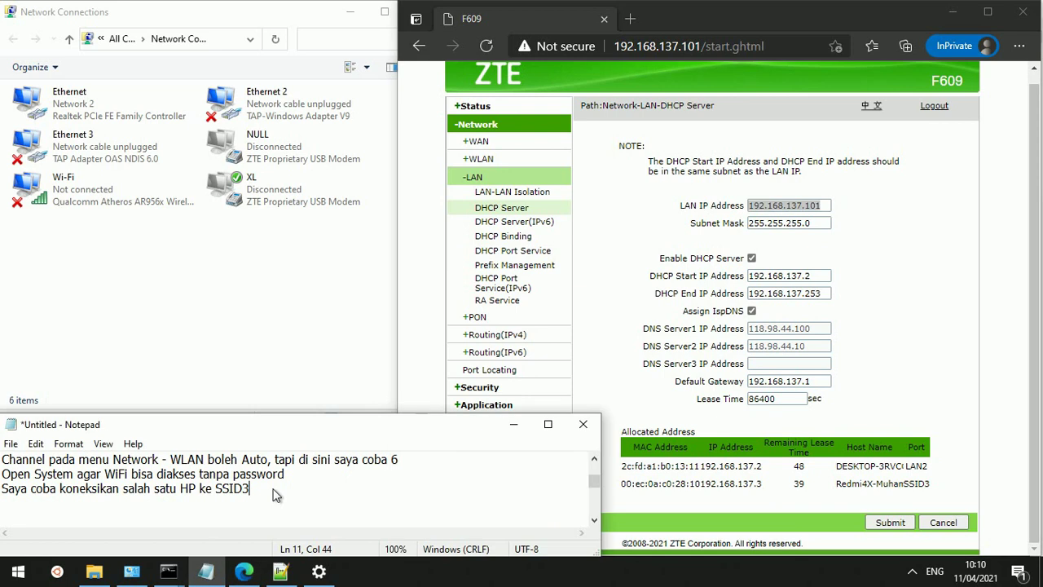
key(Return)
text(LA)
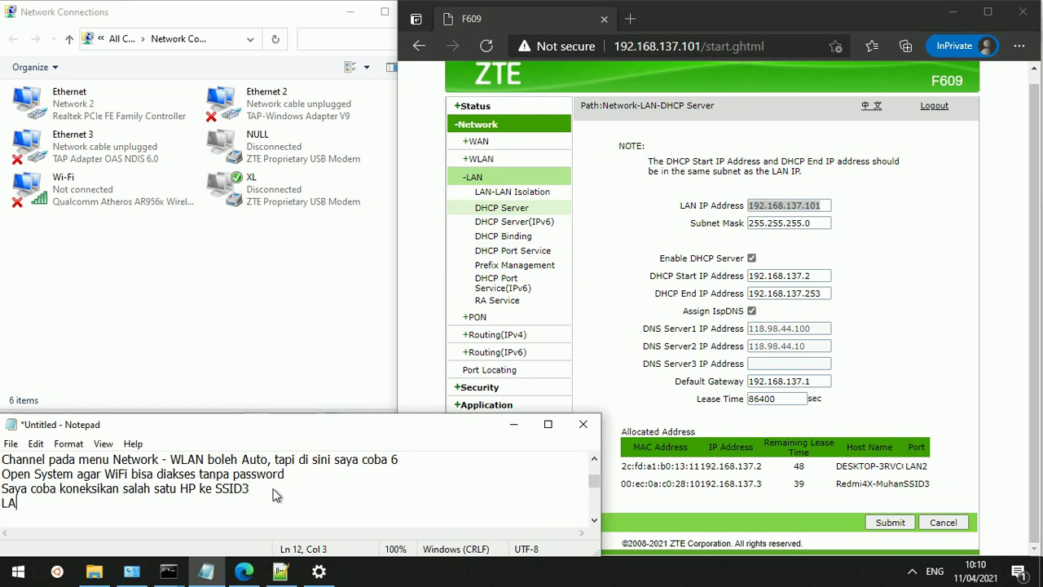
text(N)
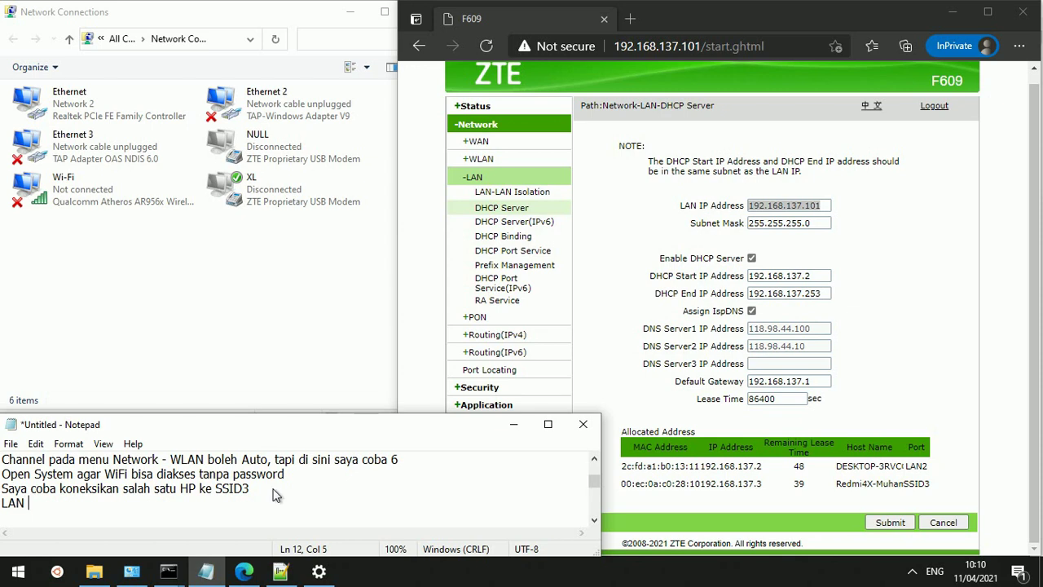
text( IP Addressuntuk)
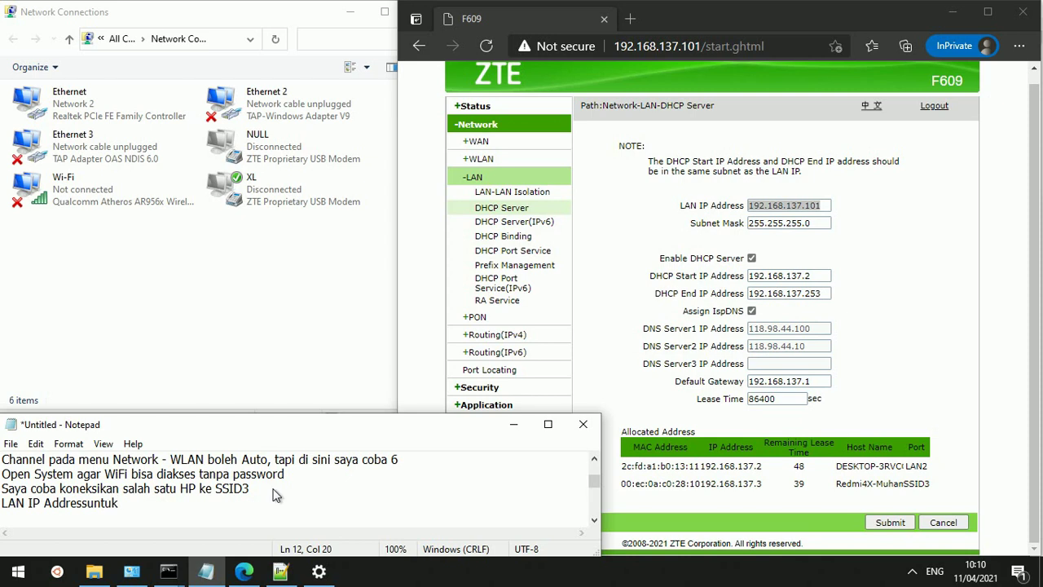
key(Left)
key(Left)
key(Left)
key(Left)
key(End)
text(IP MOdem)
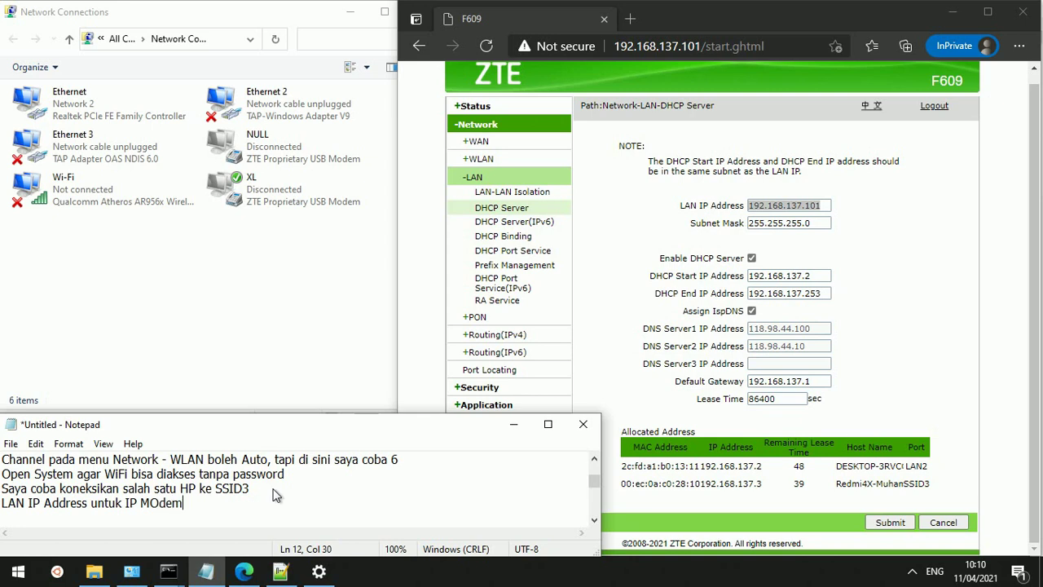
key(BackSpace)
key(BackSpace)
key(BackSpace)
key(BackSpace)
text(om)
text(de)
text(m)
key(BackSpace)
key(BackSpace)
key(BackSpace)
text(em a)
key(Left)
key(Left)
key(Left)
key(Left)
key(shift+Left)
text(d)
key(End)
text(a)
key(BackSpace)
Finish it with 'gar bisa sebagai IP saya set menjadi:' followed by the pasted 192.168.137.101
text(gar bis)
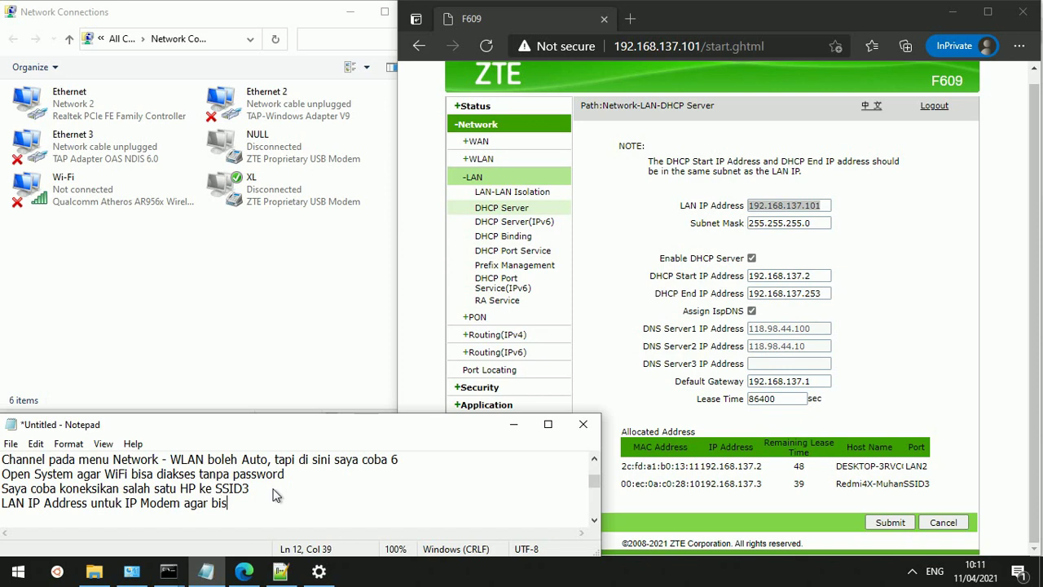
text(a sebagai IP saya set menja)
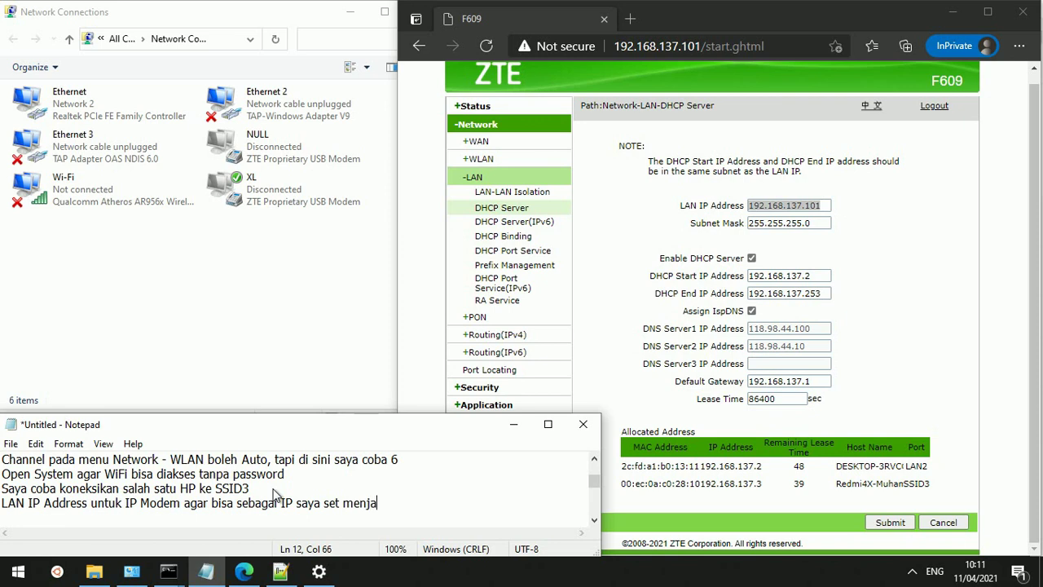
text(di:)
key(ctrl+v)
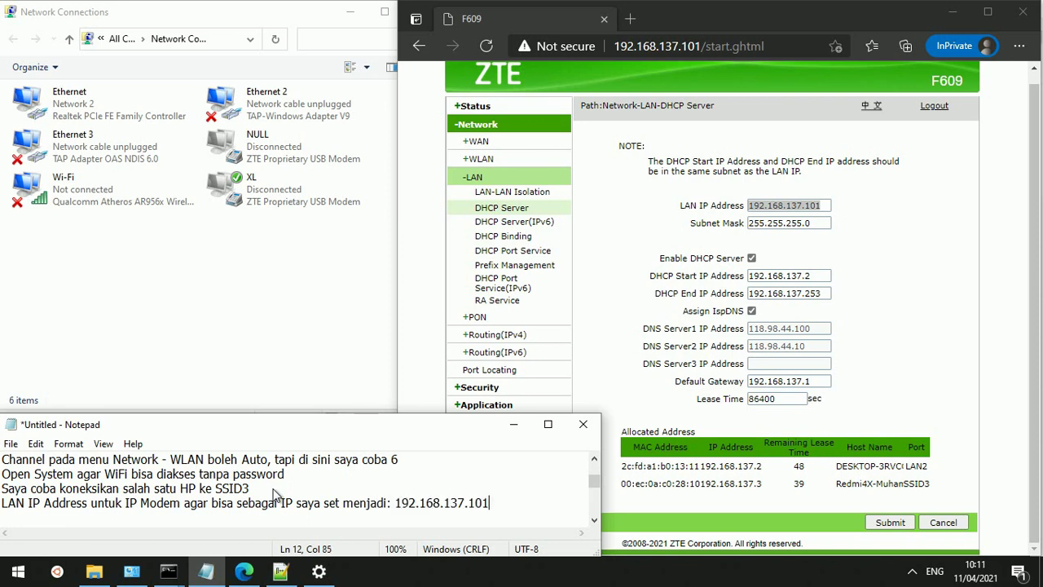
key(Return)
Add a reason line starting 'Hal ini karena', noting the switch is at 192.168.137.1
text(Hal ini karena)
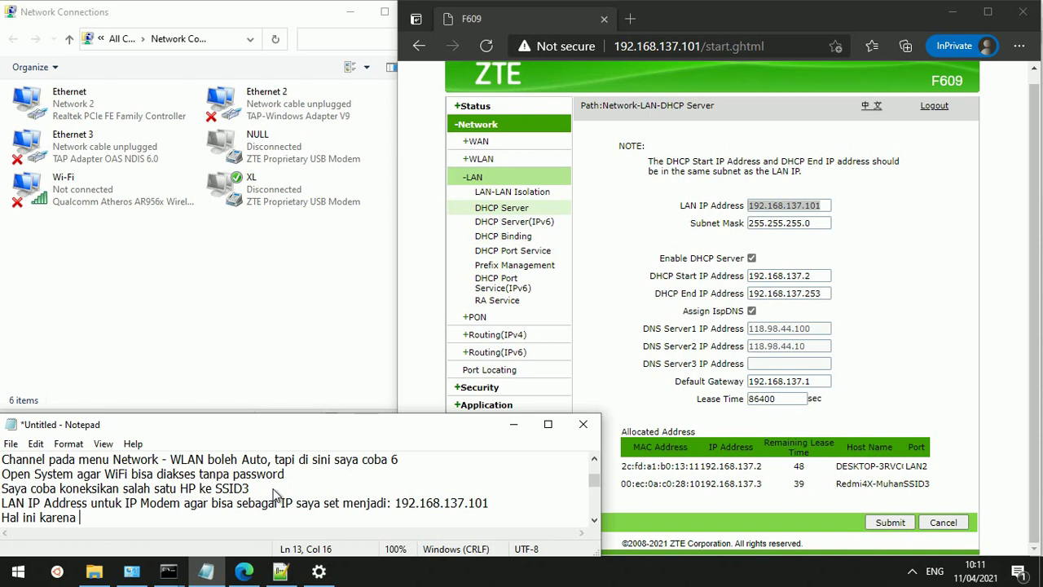
key(ctrl+v)
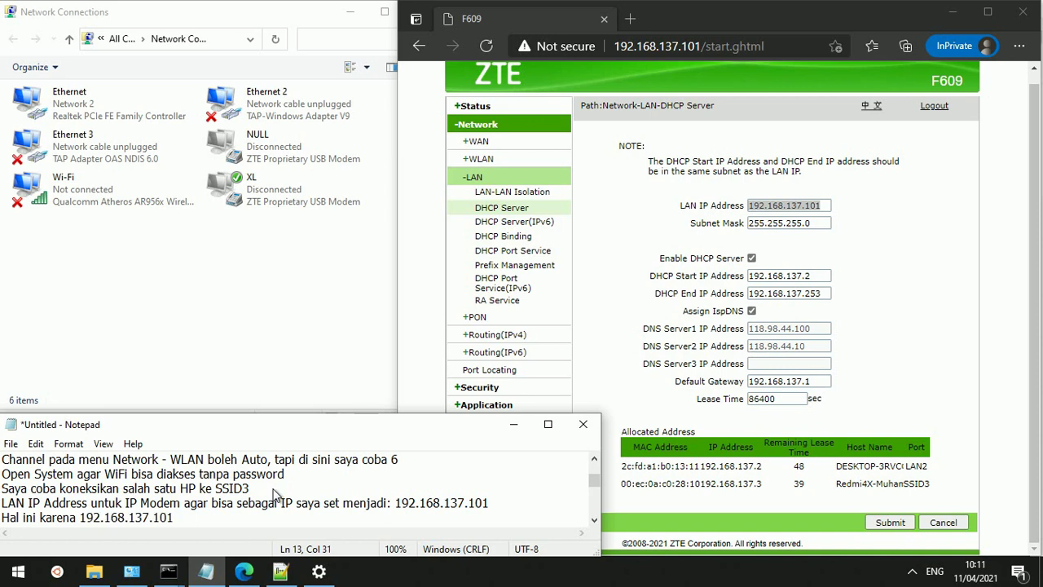
key(BackSpace)
key(BackSpace)
key(ctrl+Left)
text(s)
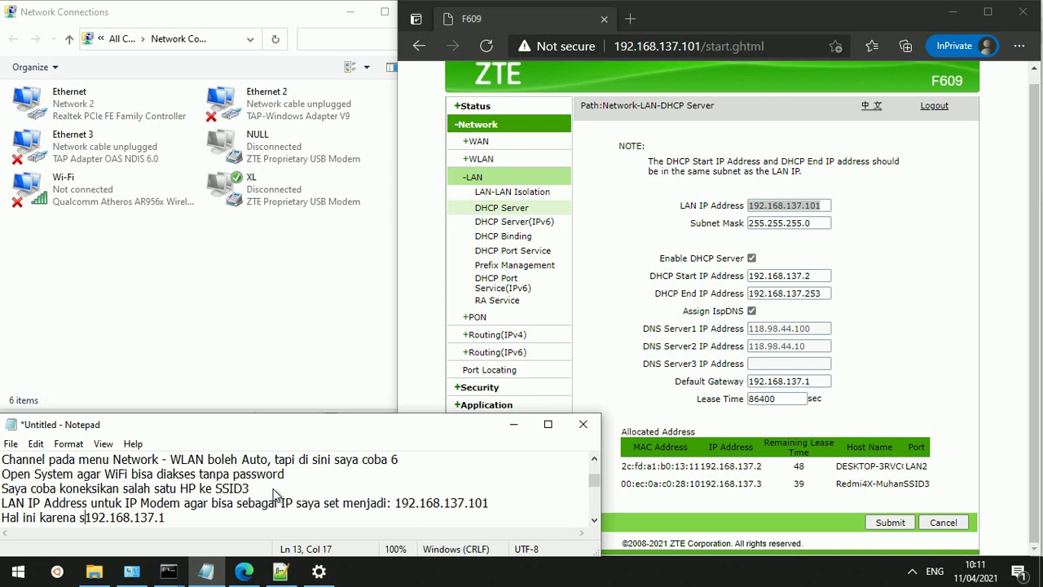
text(w)
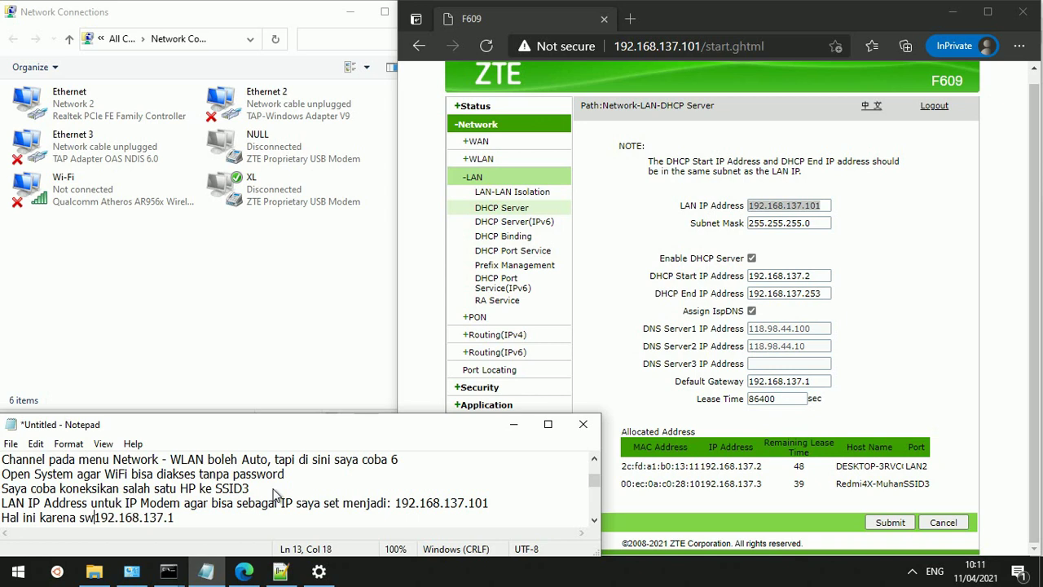
text(it)
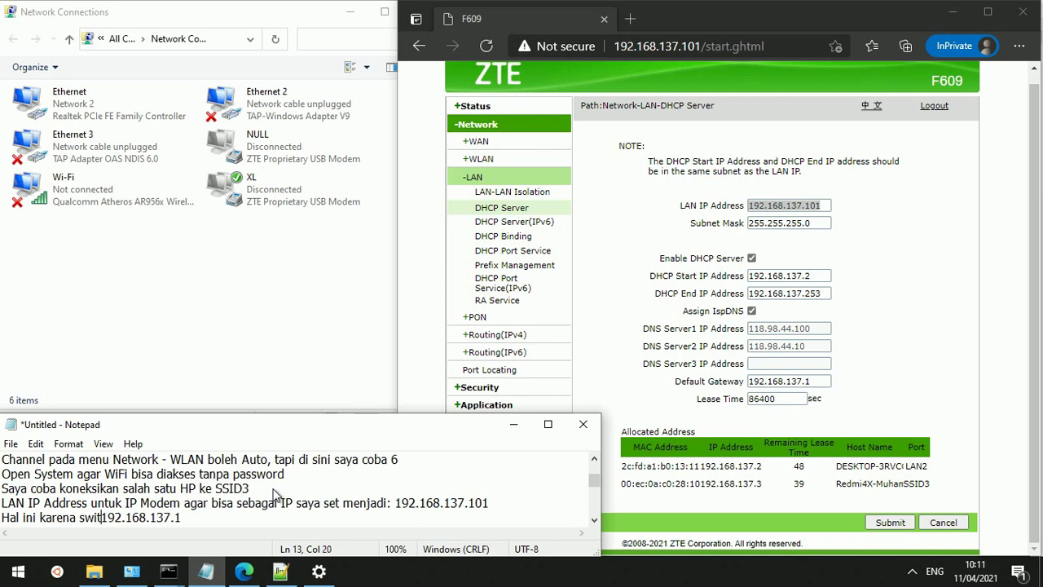
text(ch )
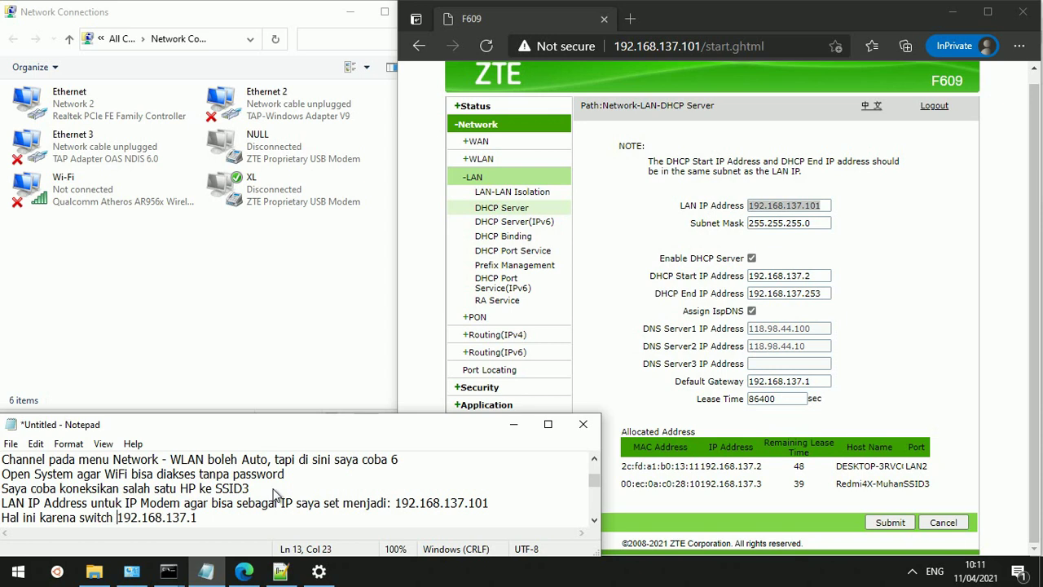
text(sayan)
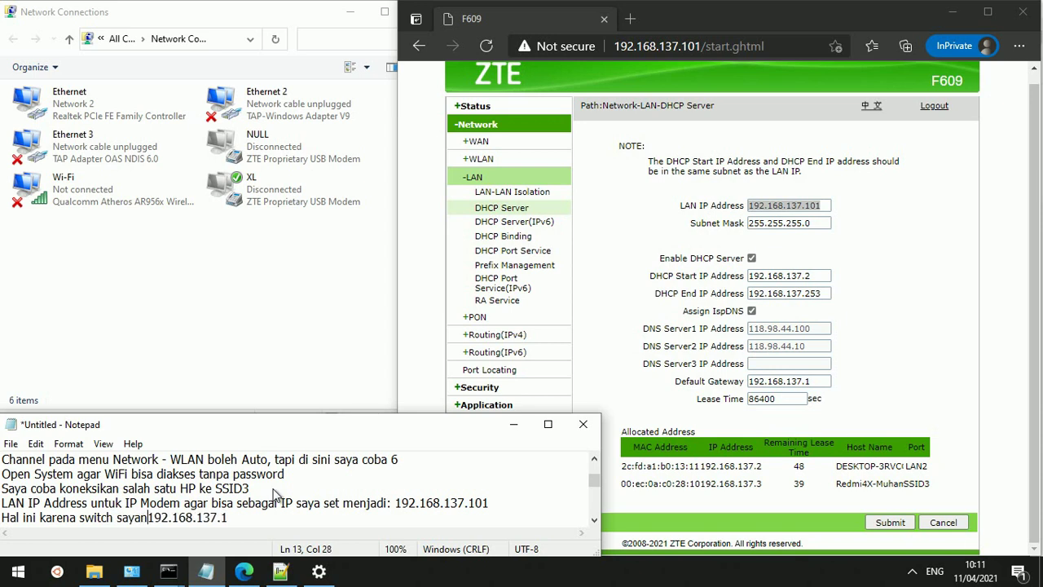
text(g ber)
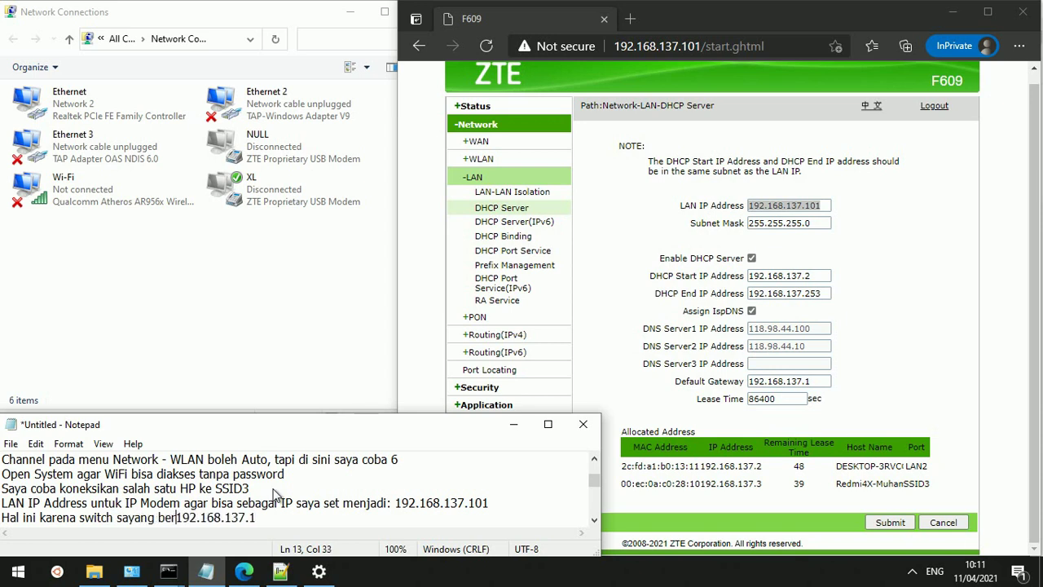
text(ada )
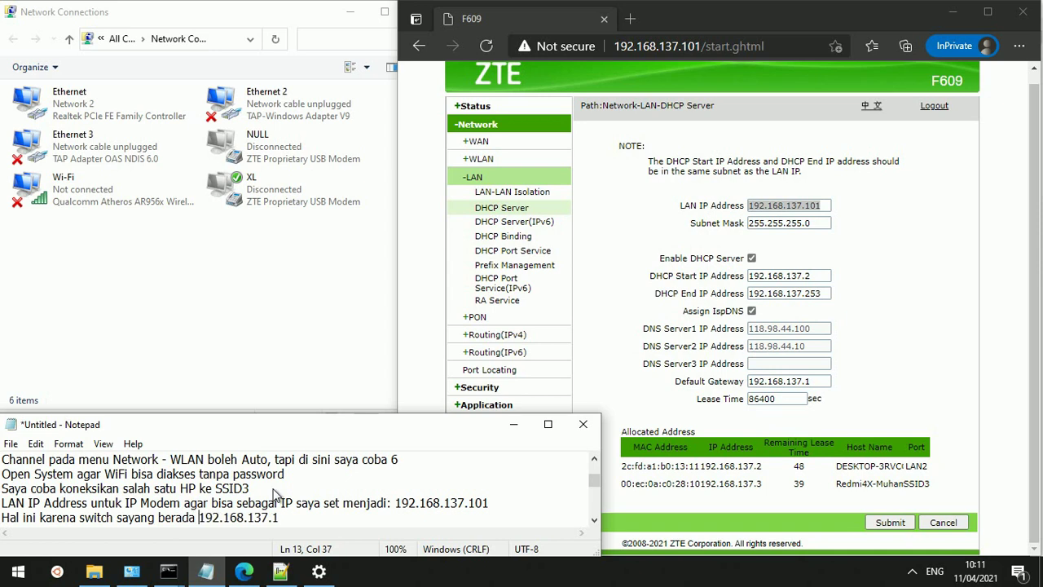
text(di al)
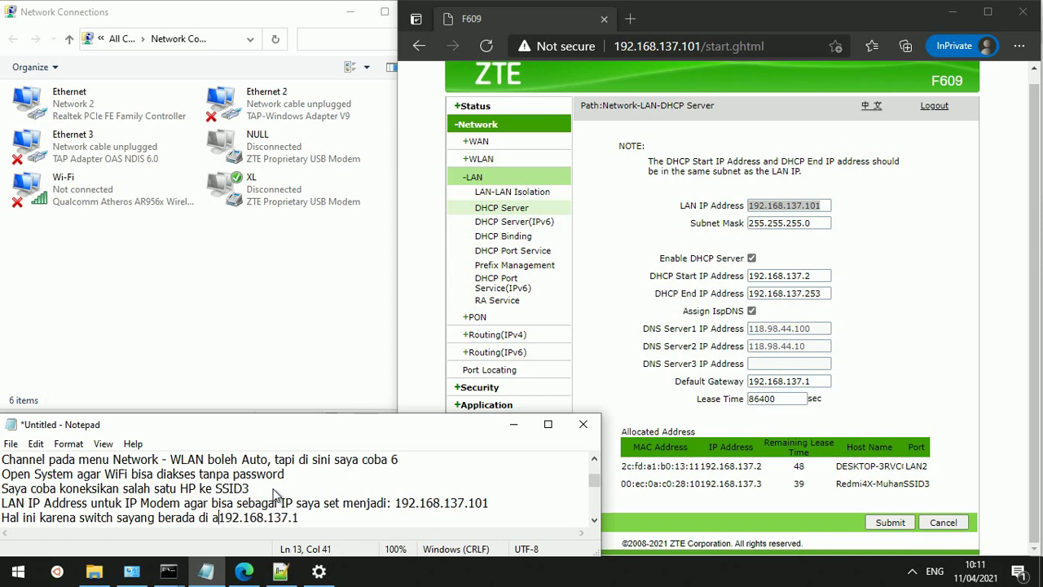
text(amat)
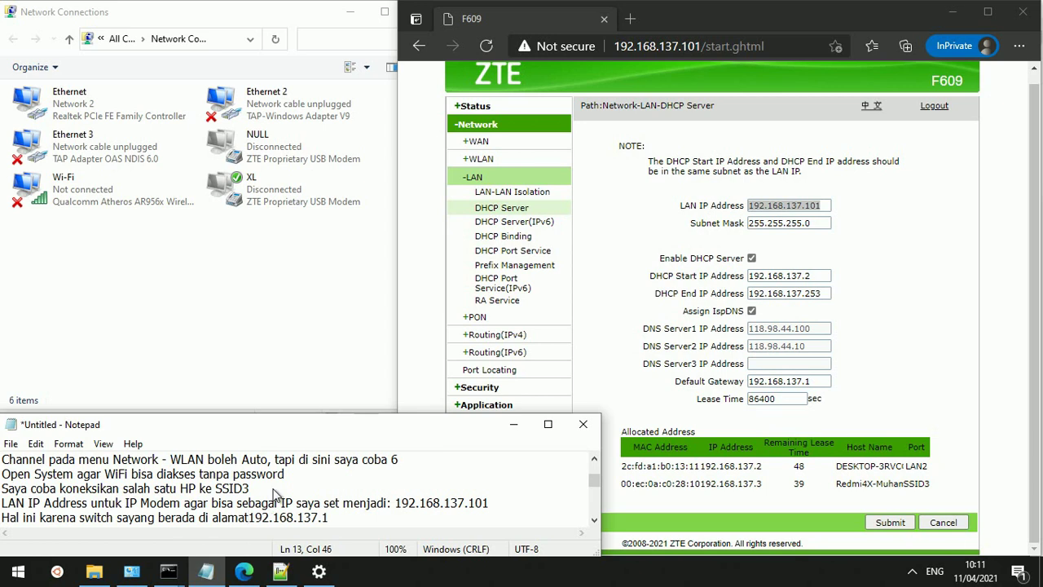
text(:)
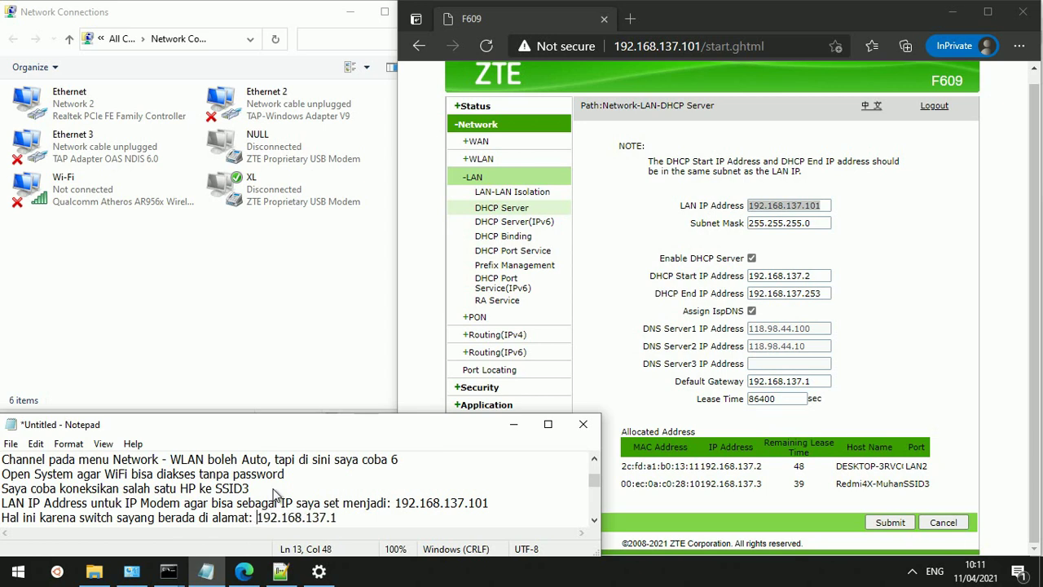
key(End)
key(Return)
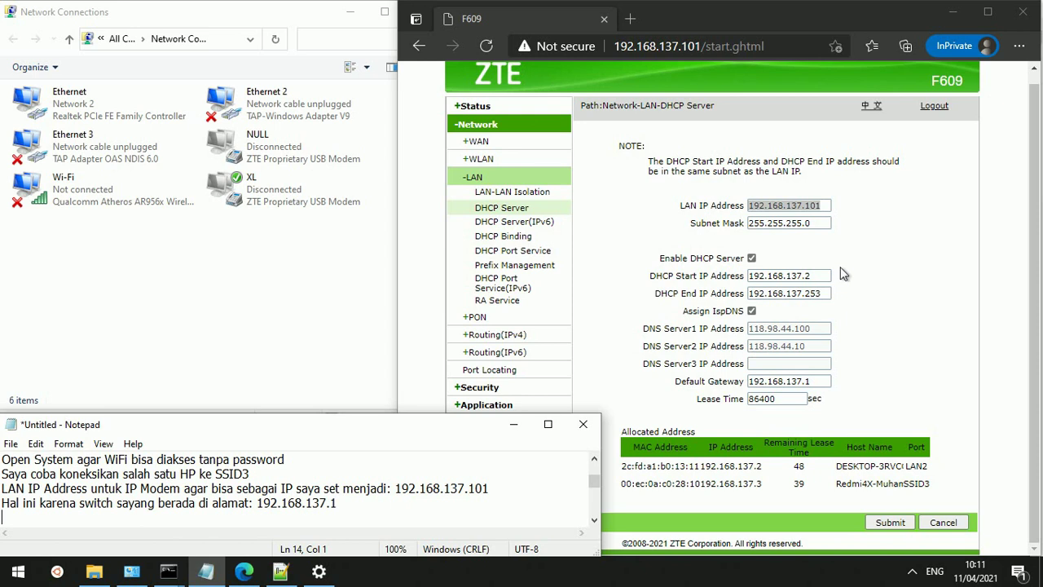
click(796, 278)
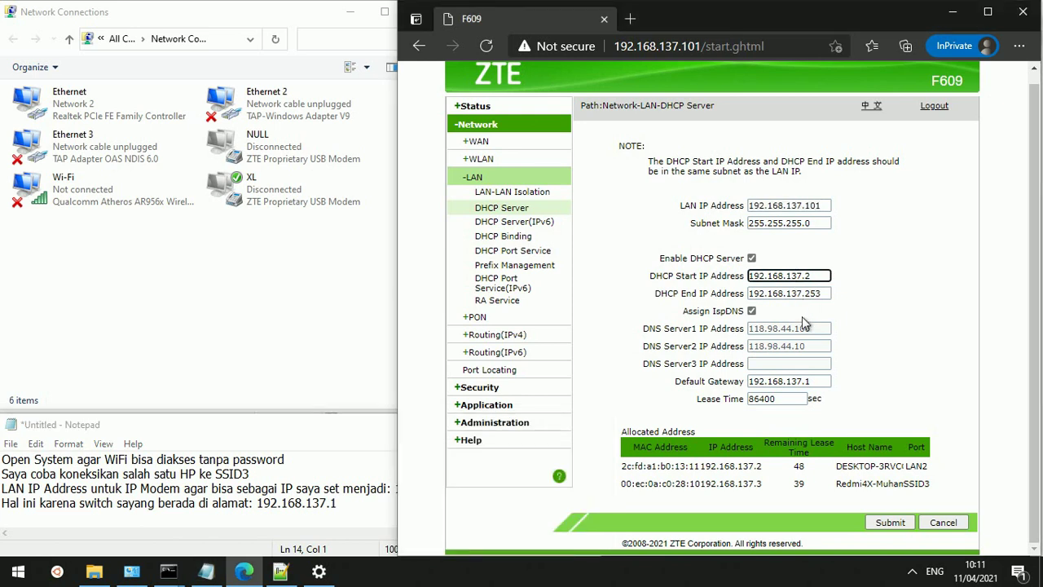
click(801, 343)
click(812, 384)
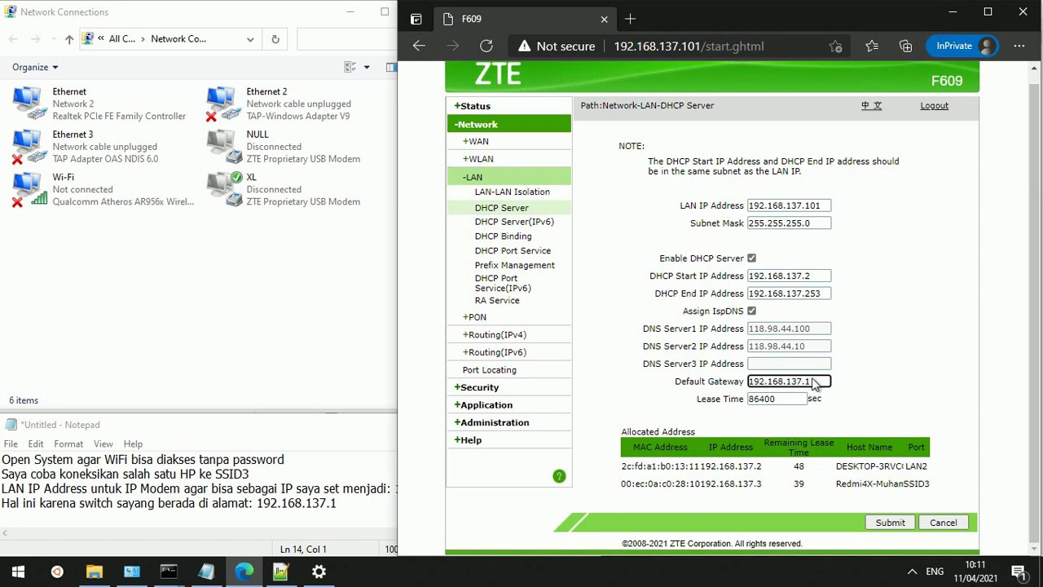
drag(811, 382, 769, 383)
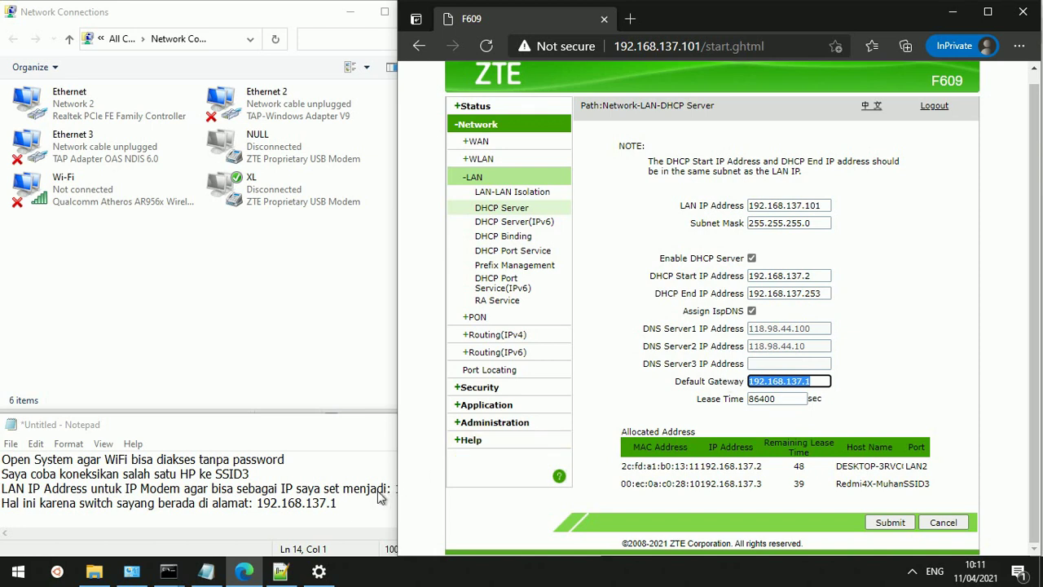
click(366, 513)
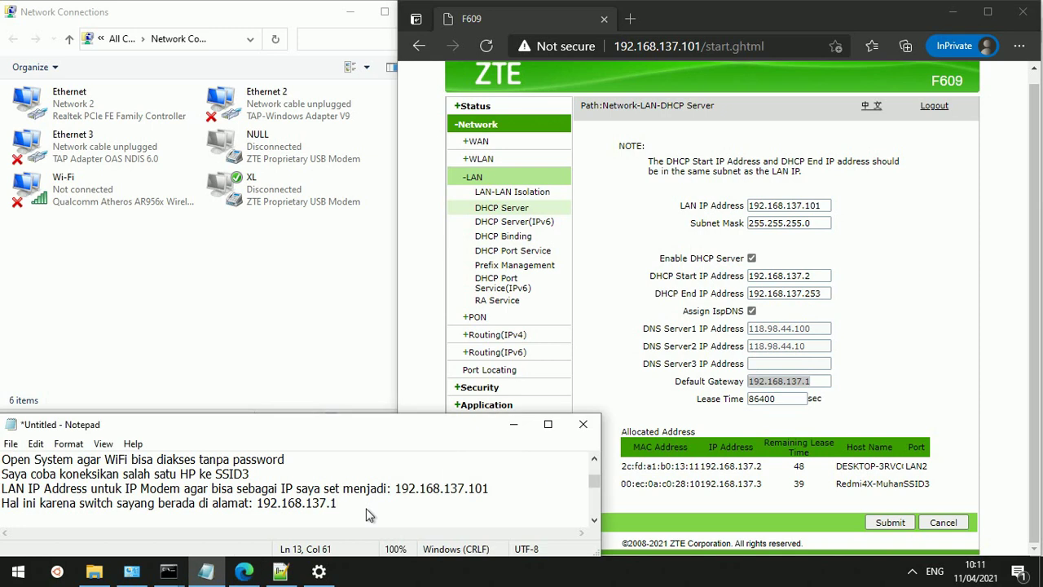
Add the note line 'Set Default Gateway ke alamat switch' followed by a new line
key(Return)
text(Set Default Gat)
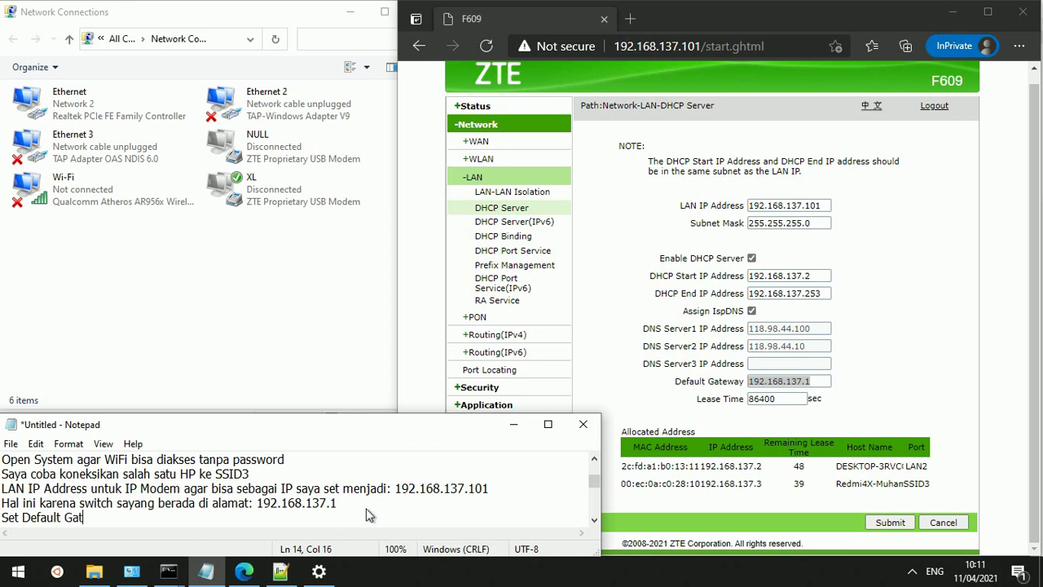
text(eway ke alamat )
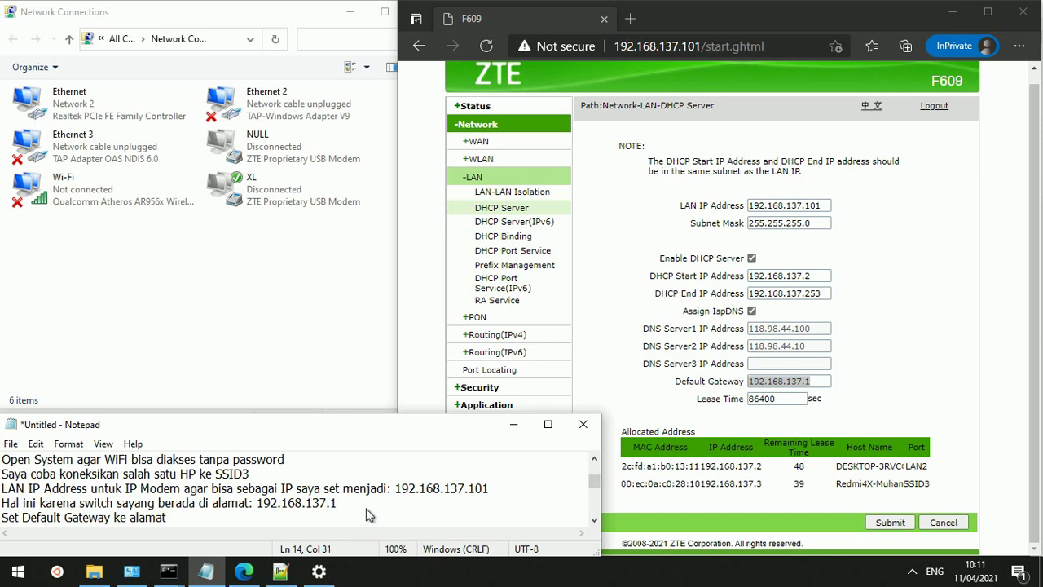
text(switch)
key(Return)
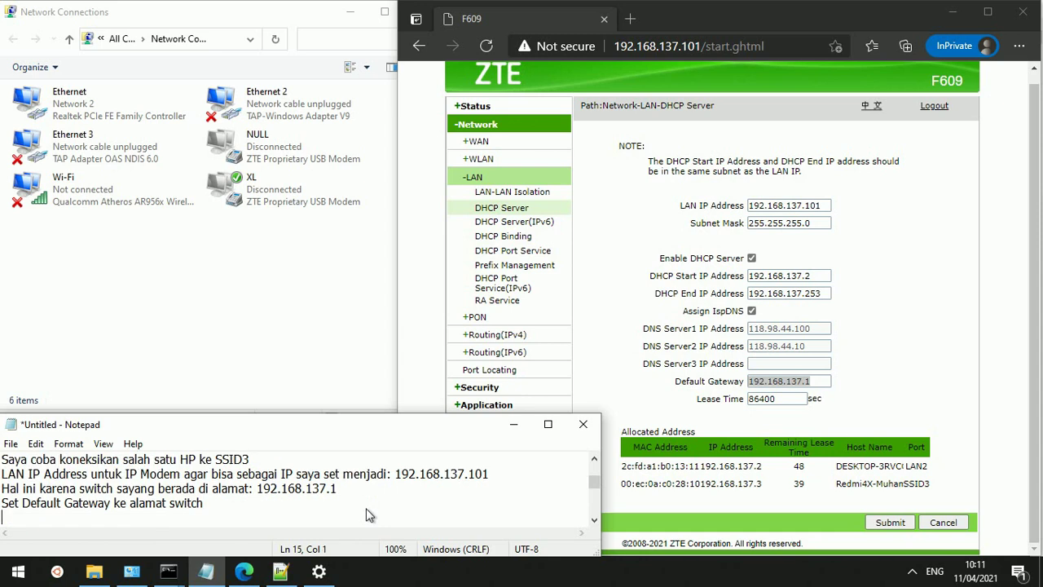
Write 'Saya di sini menggunakan switch yang datanya diambil dari Sharing Networknya komputer', then a new line
text(Saya di sini men)
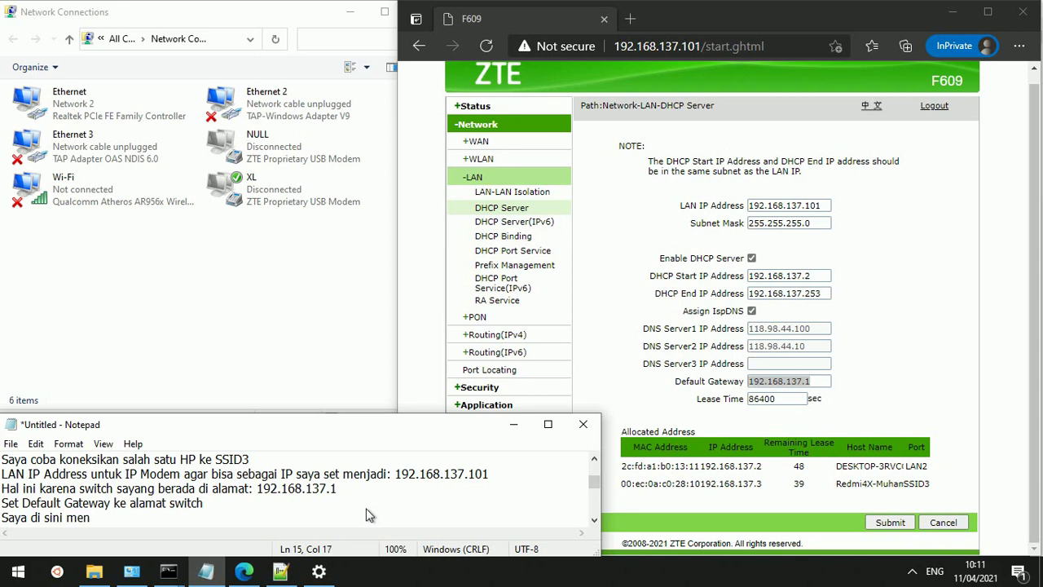
text(ggunakan sc)
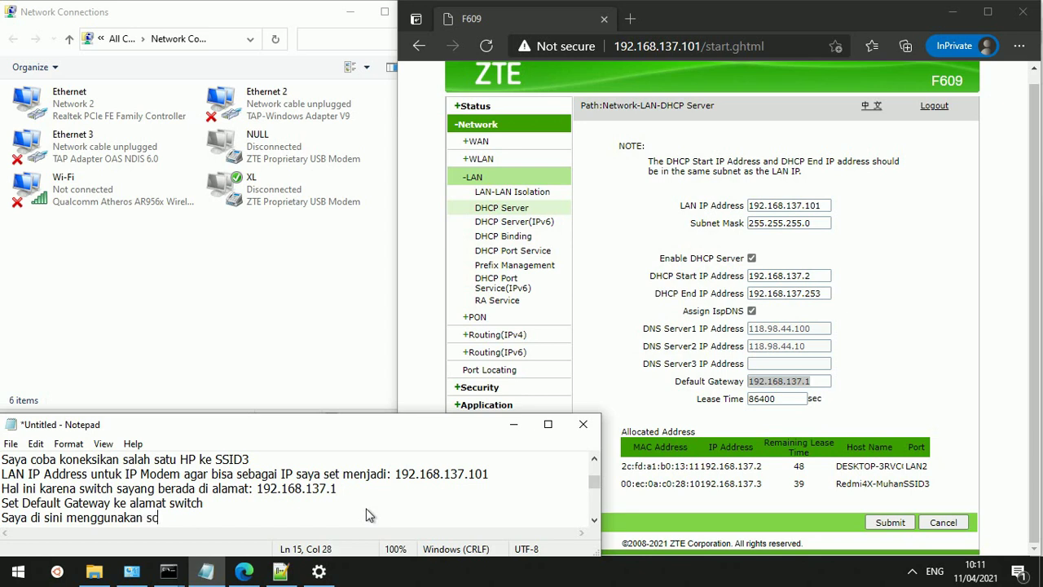
key(BackSpace)
text(witch yang data)
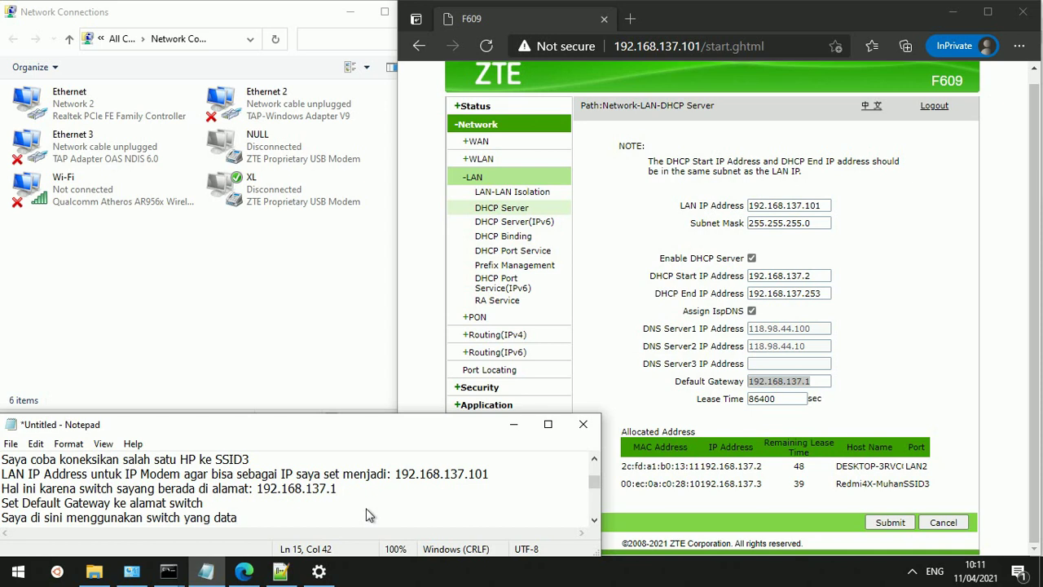
text(nya diambil dari)
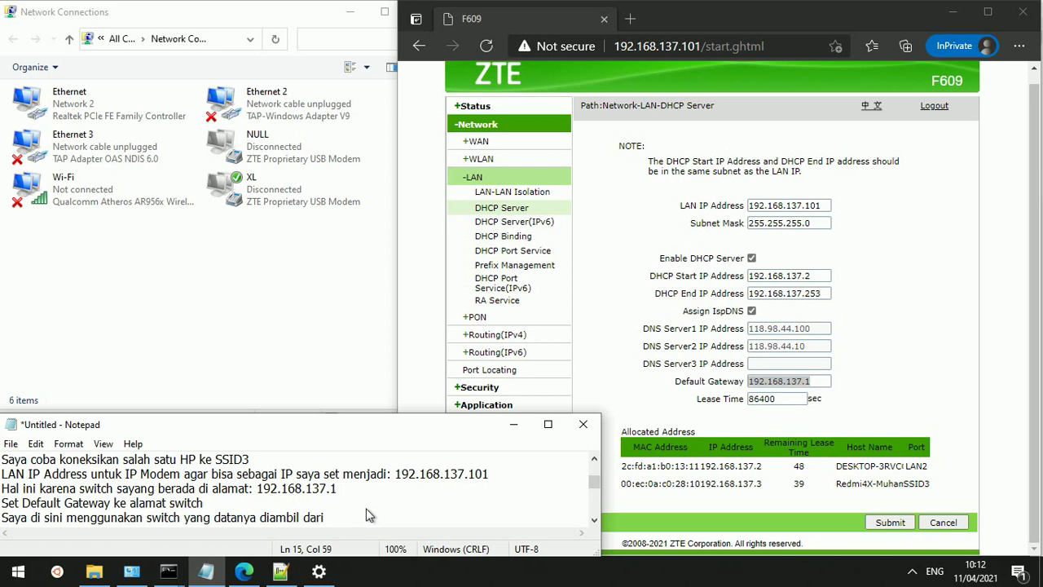
text( Sharing Netwo)
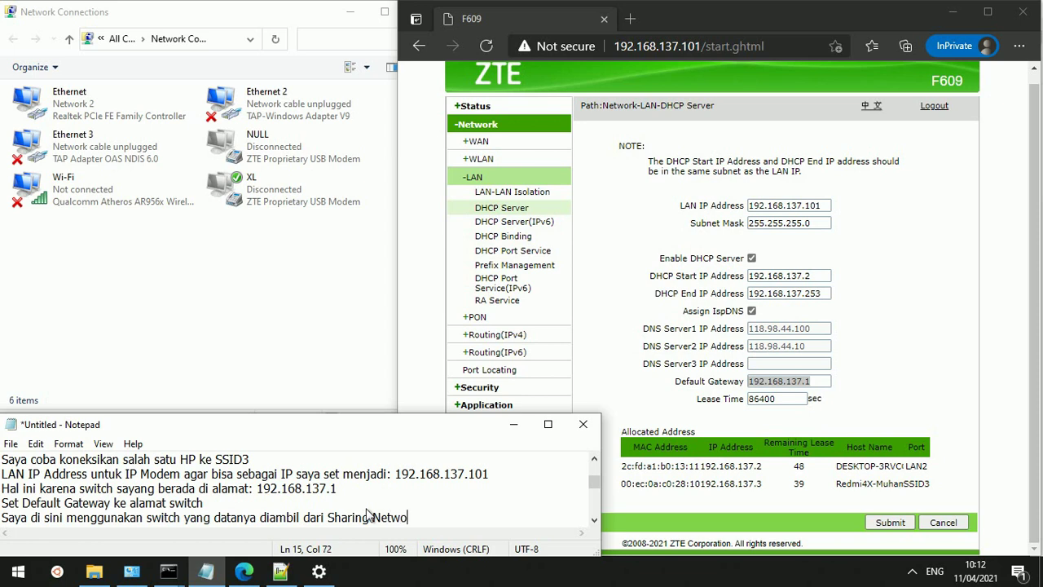
text(rknya komputer)
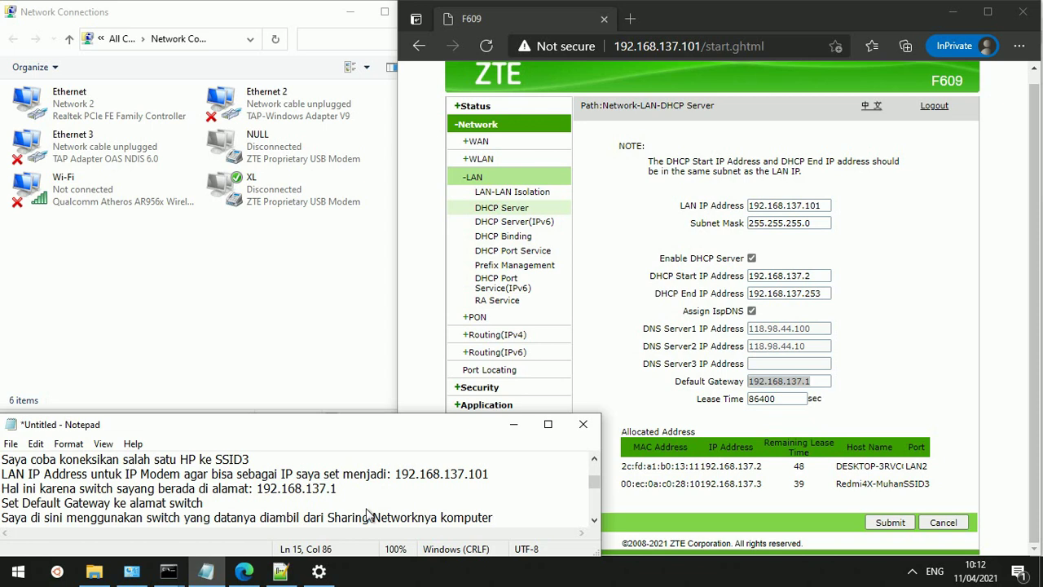
key(Return)
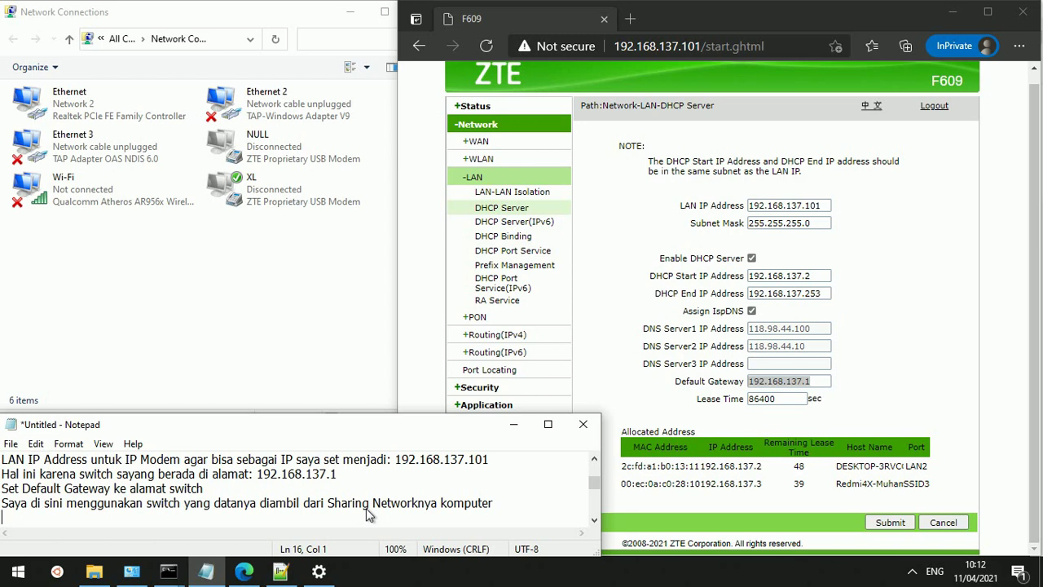
Insert an empty pair of brackets right after 'switch' in the sharing note
key(Up)
key(ctrl+Right)
key(ctrl+Right)
key(ctrl+Right)
key(ctrl+Right)
key(ctrl+Right)
key(ctrl+Right)
key(ctrl+Left)
key(ctrl+Left)
key(shift+Right)
key(ctrl+Right)
key(Left)
text(/)
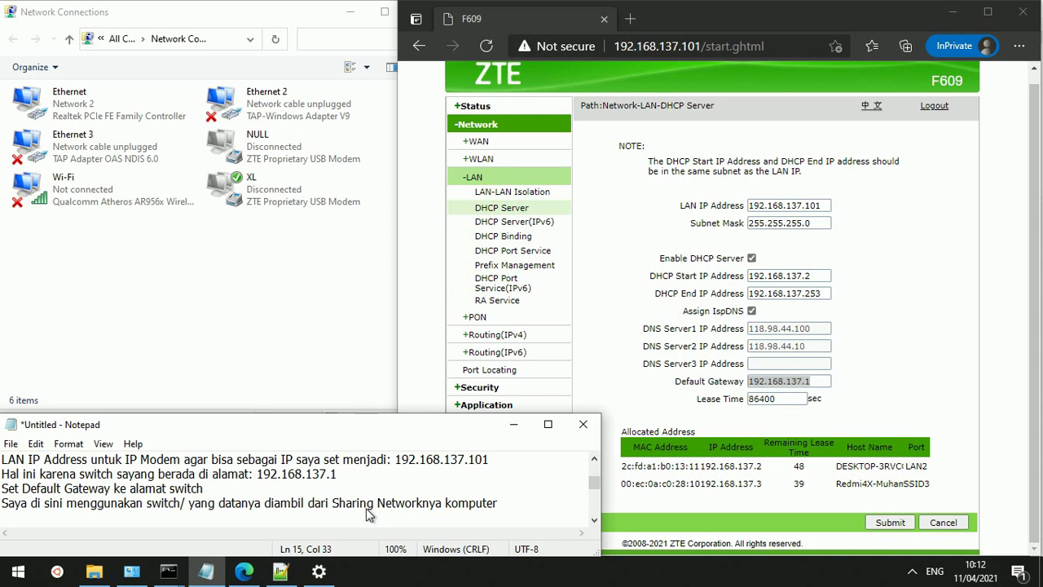
key(BackSpace)
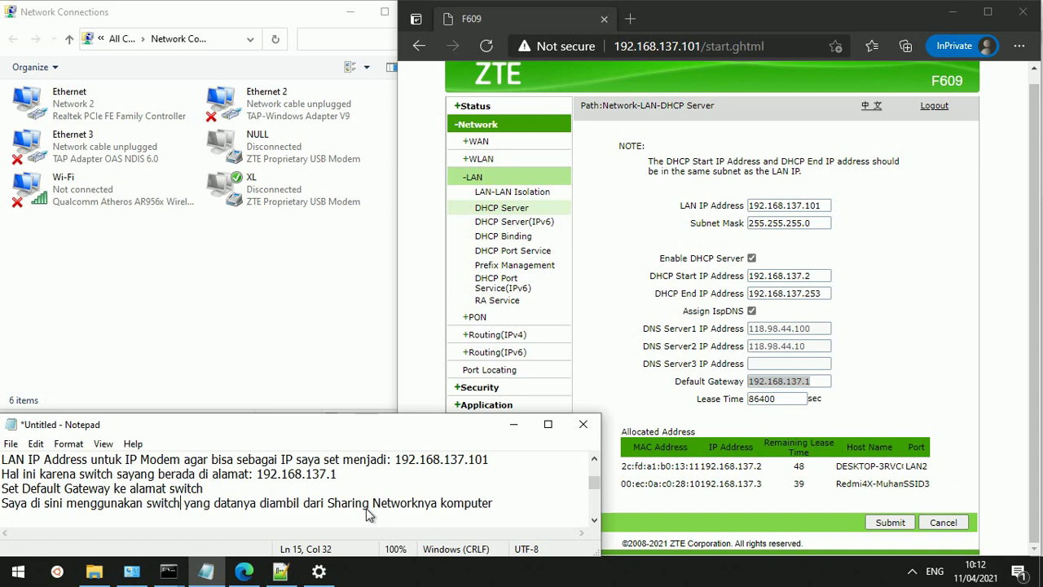
text(()
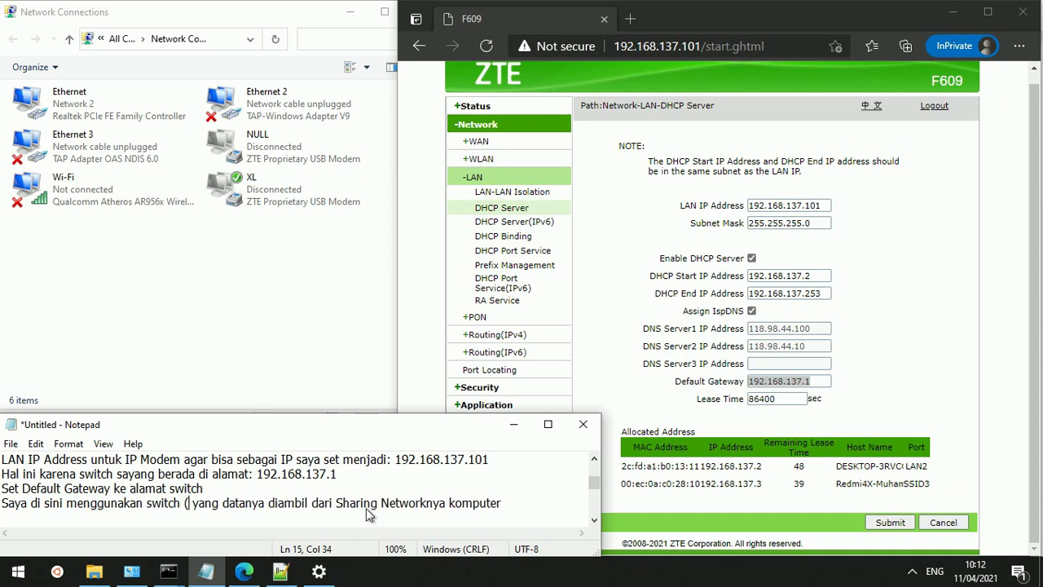
text())
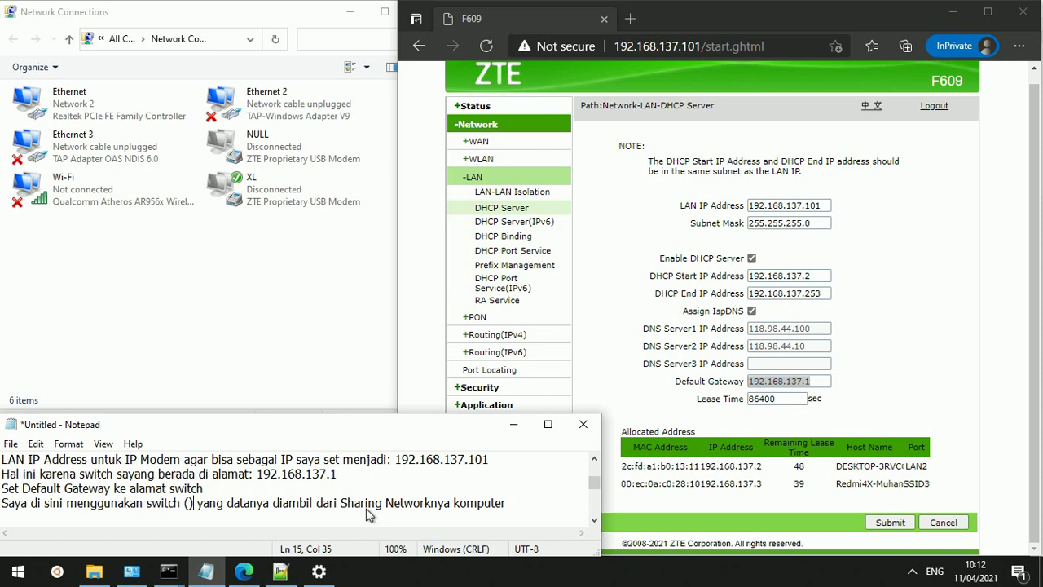
key(Left)
Fill the brackets with 'mirip router, tapi cuma tersedia banyak port LAN, merek D-Link Des'
text(miri)
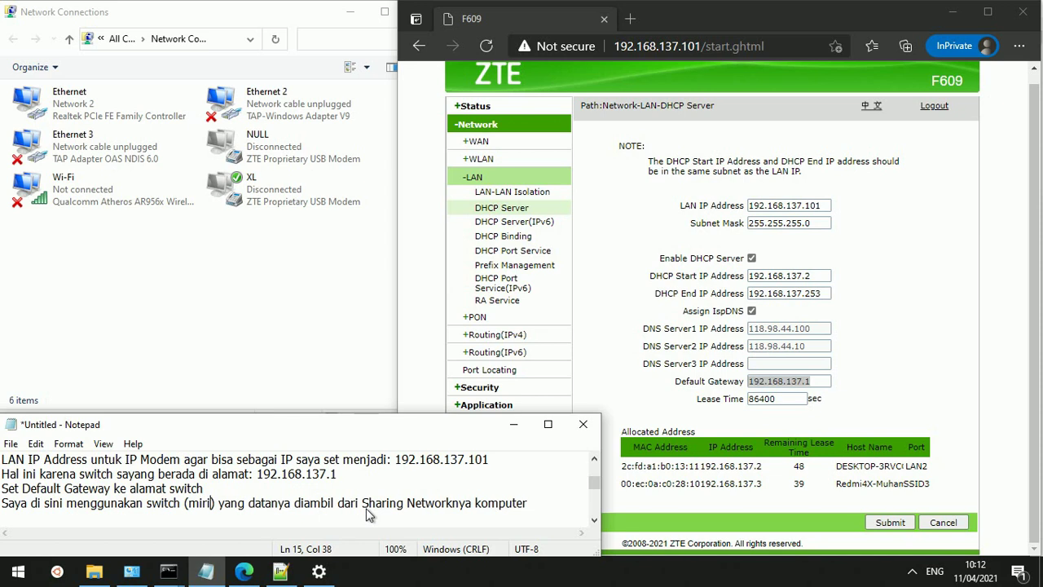
text(p )
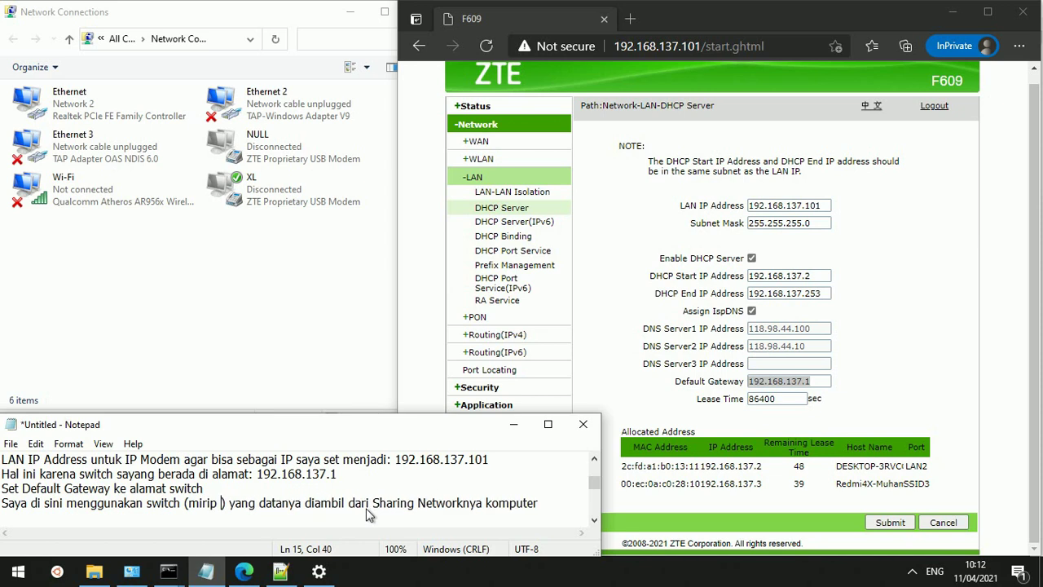
text(rou)
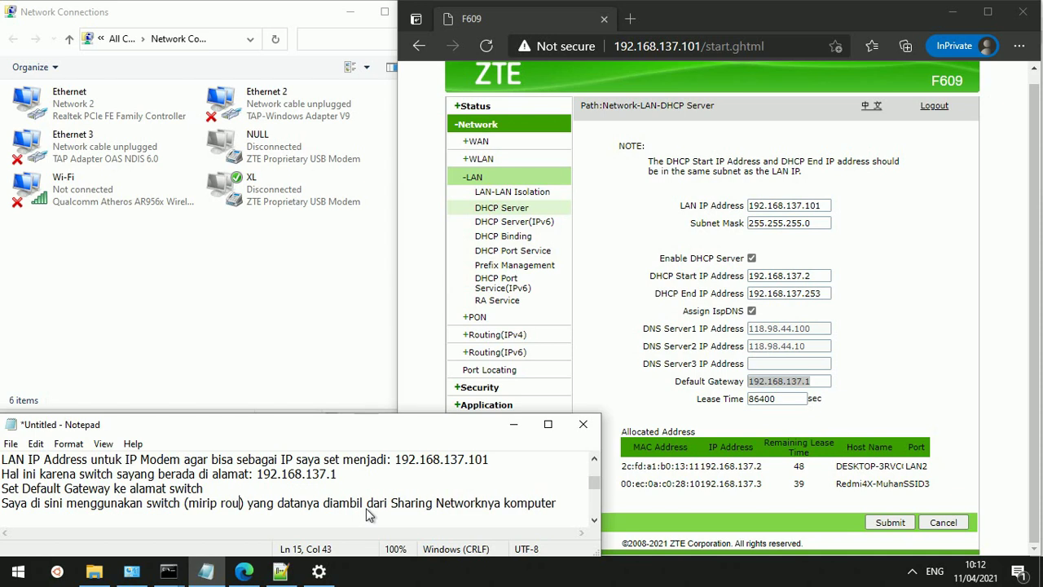
text(te)
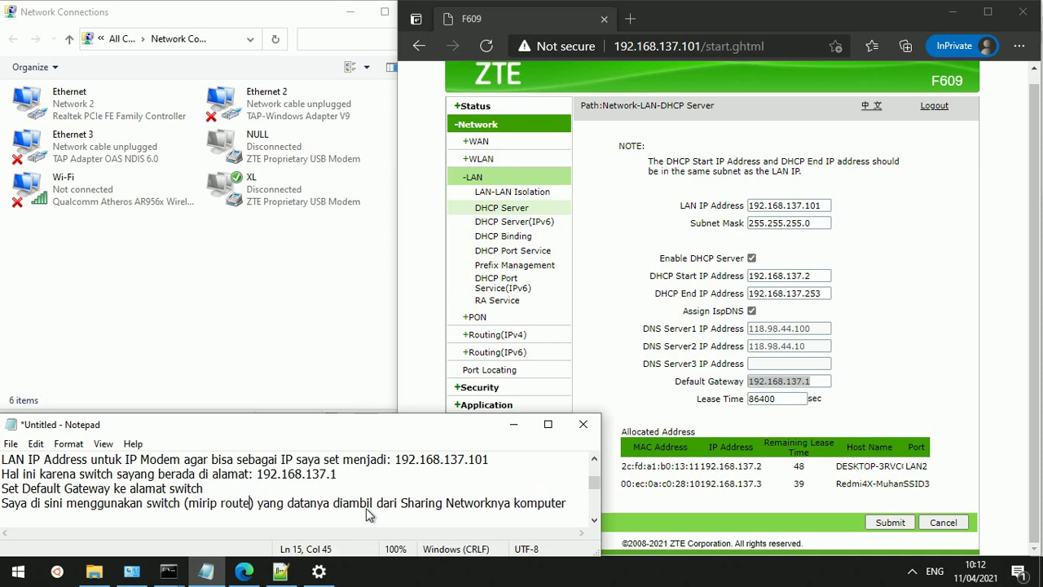
text(r)
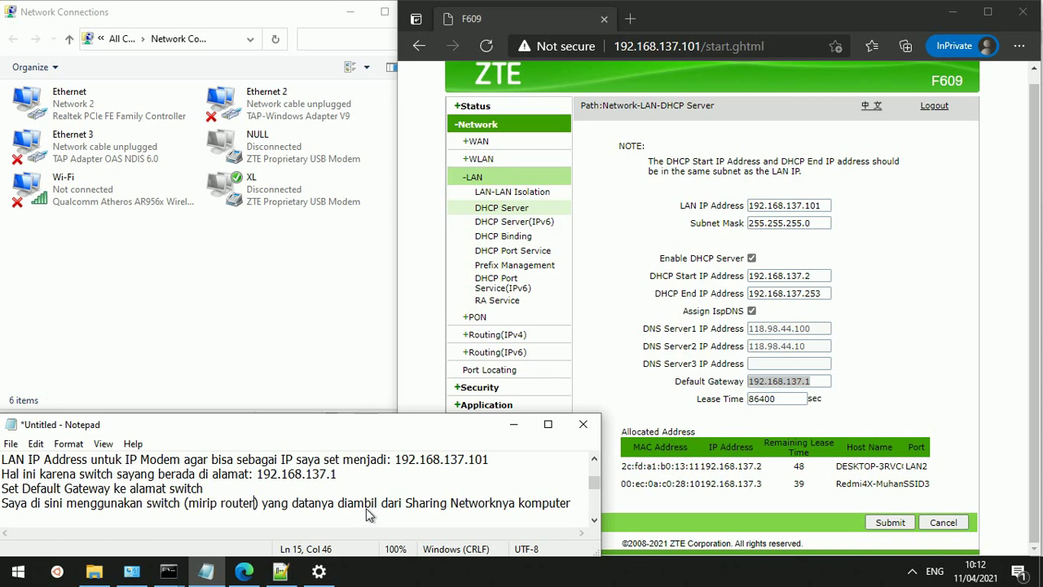
text(, t)
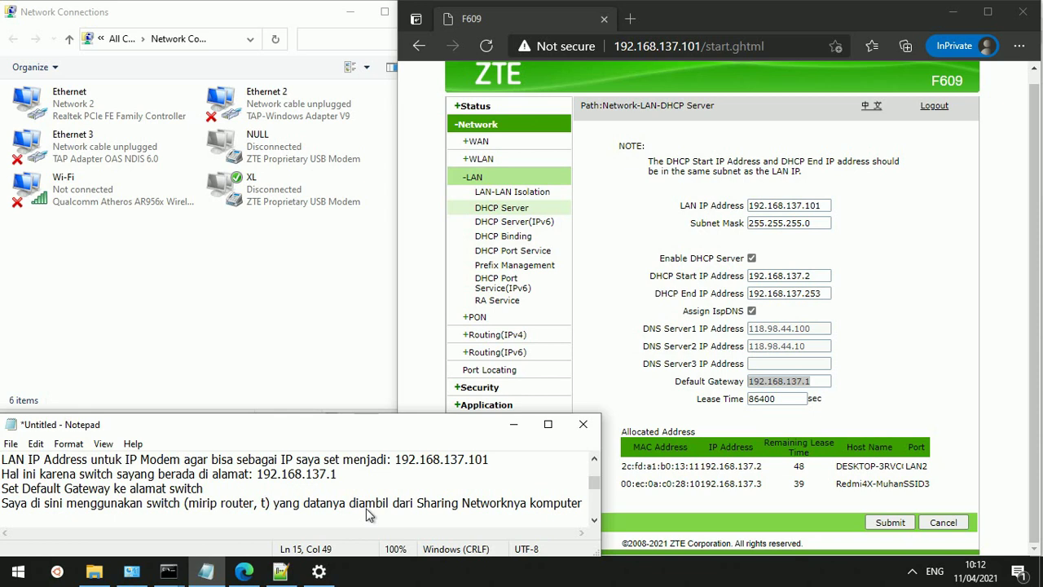
text(ap)
text(i cu)
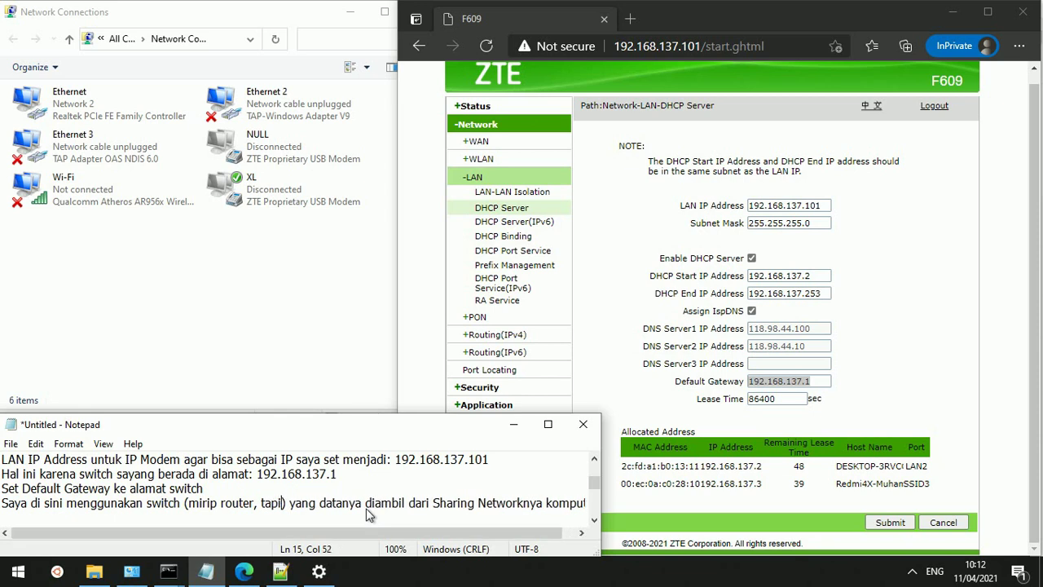
text(ma)
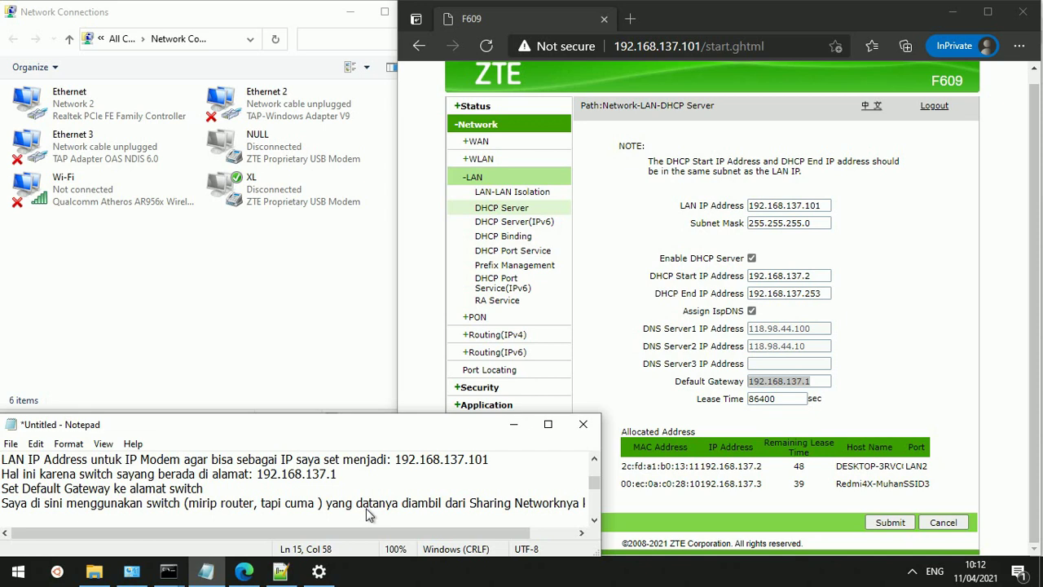
text(m)
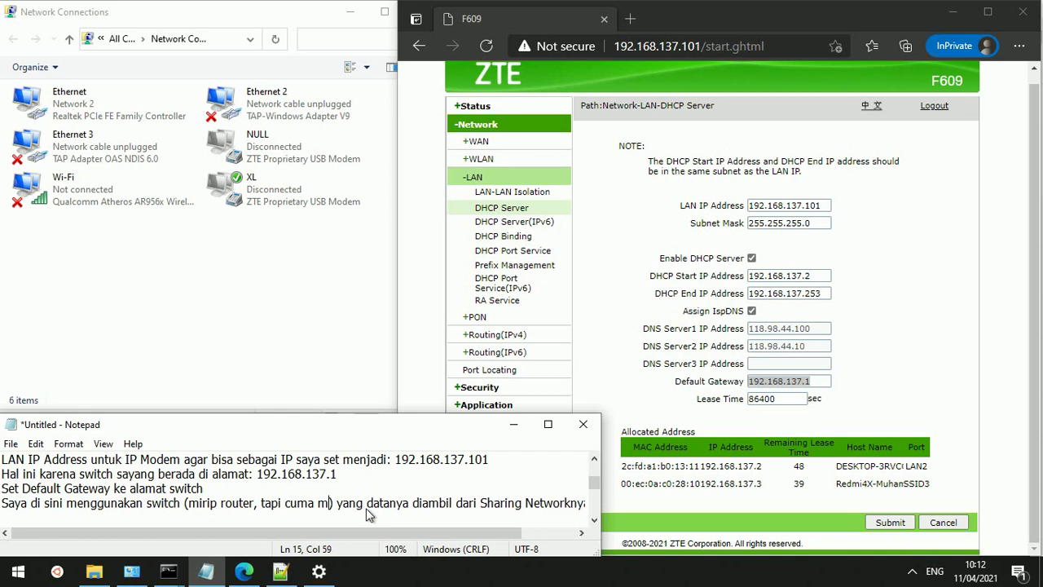
key(BackSpace)
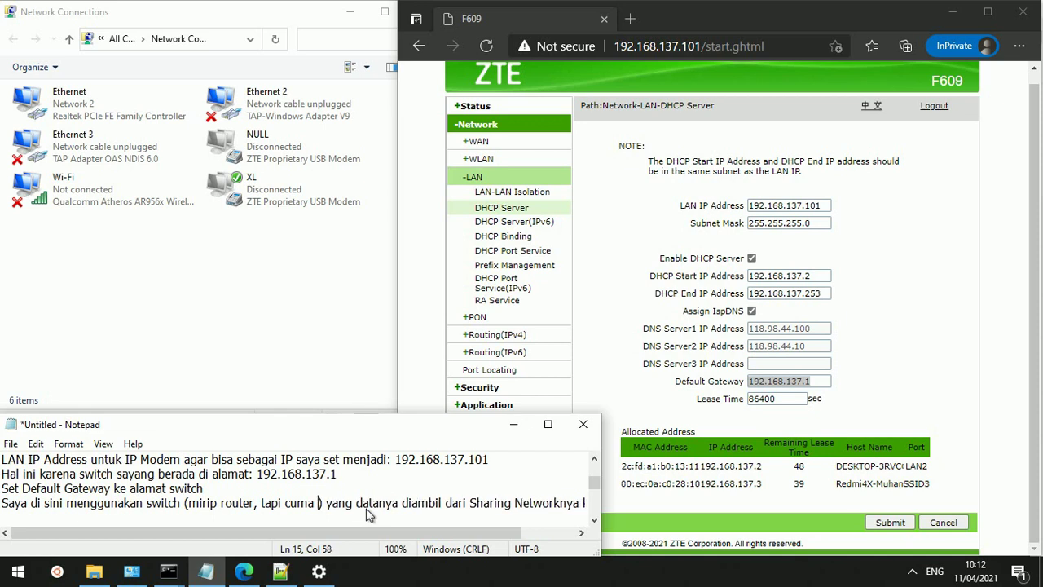
text(ter)
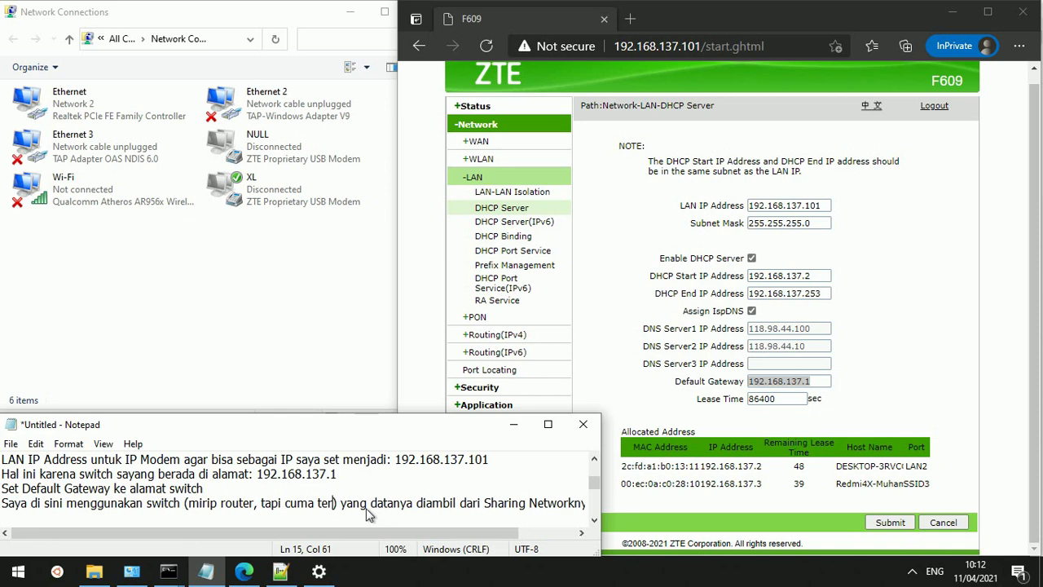
text(sedi)
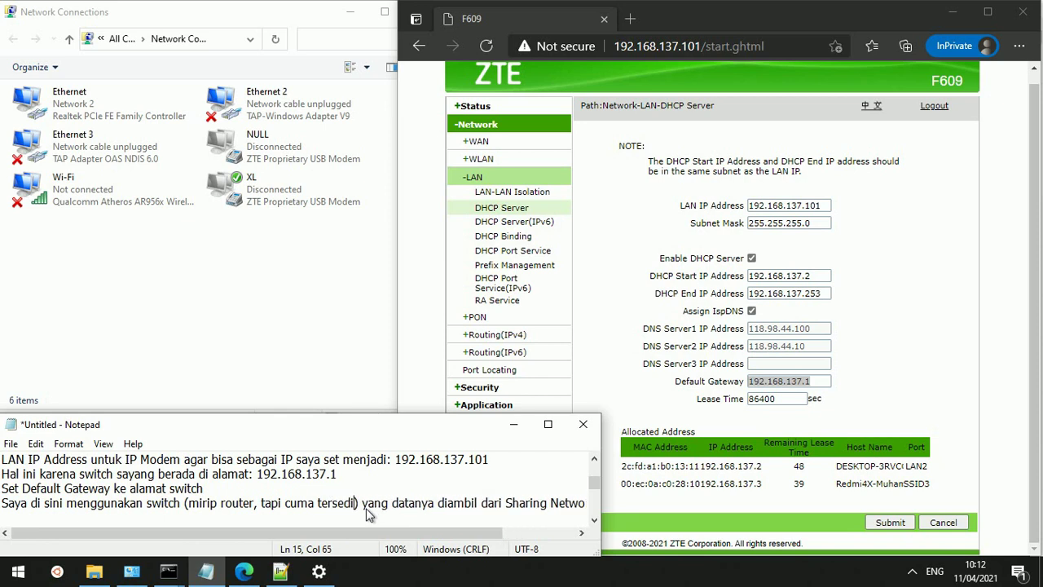
text(a )
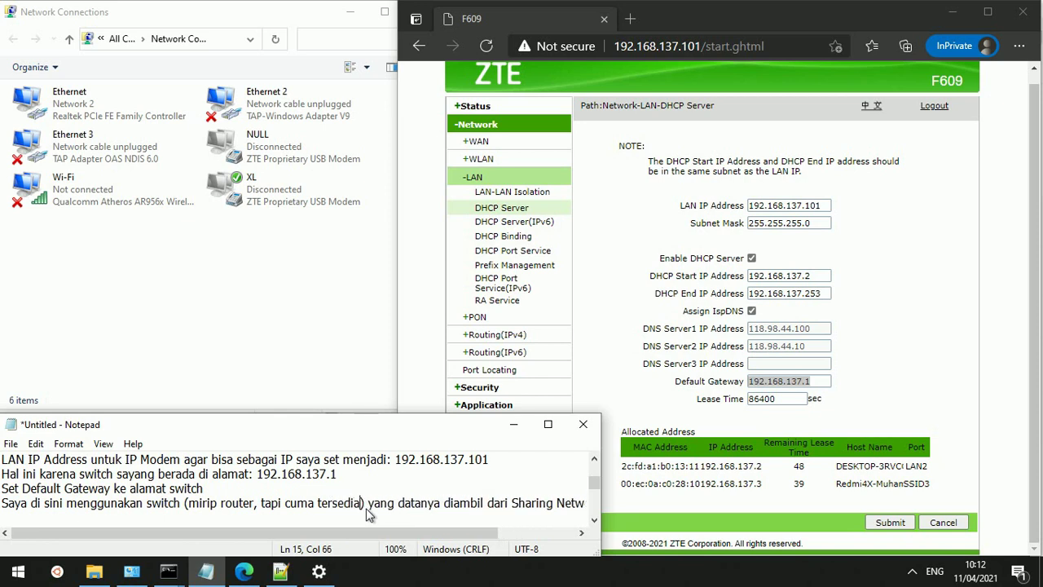
text(banyak)
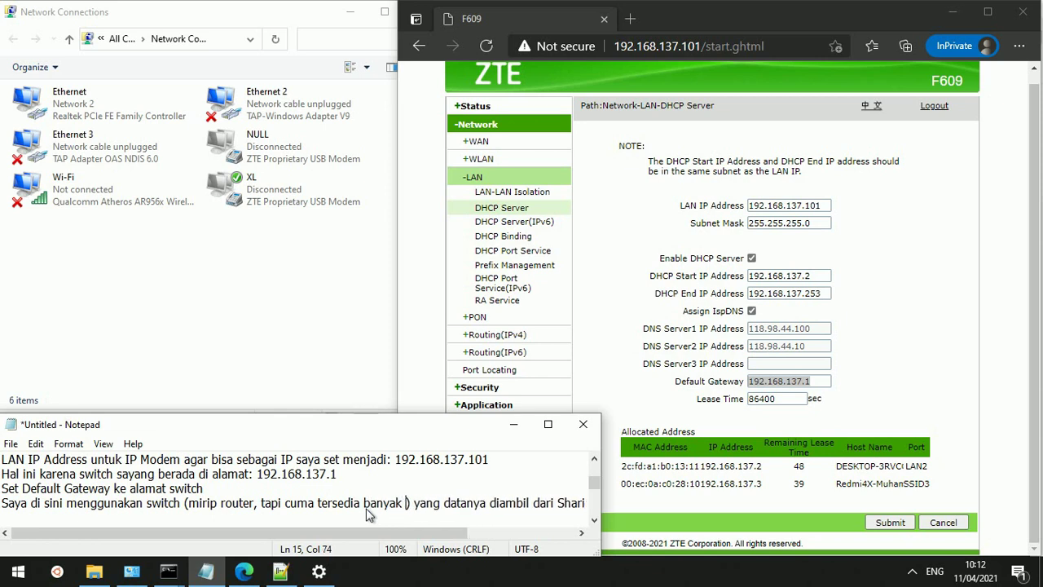
text( LAN)
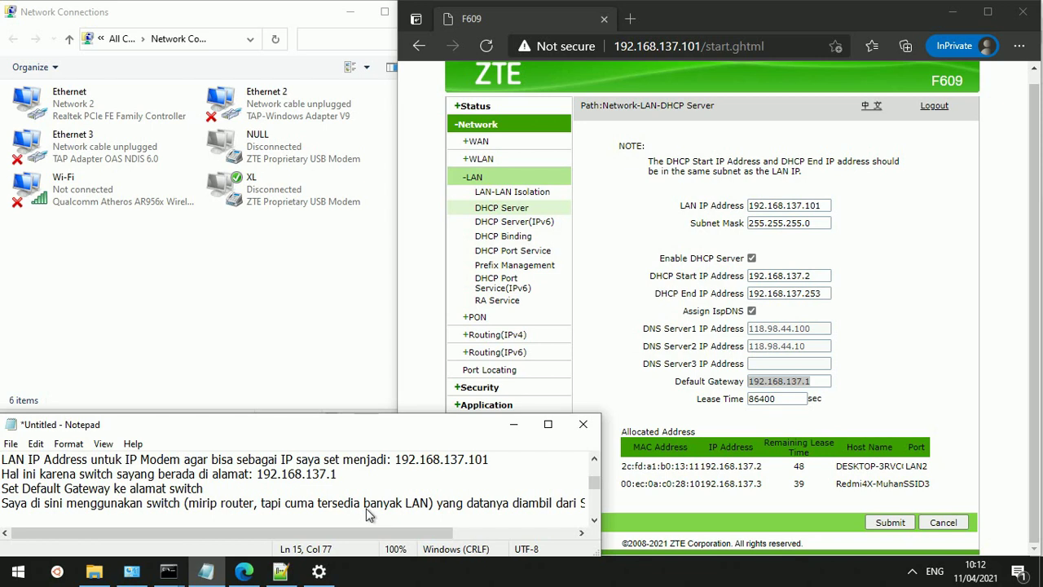
key(Left)
key(Left)
key(Left)
text(por)
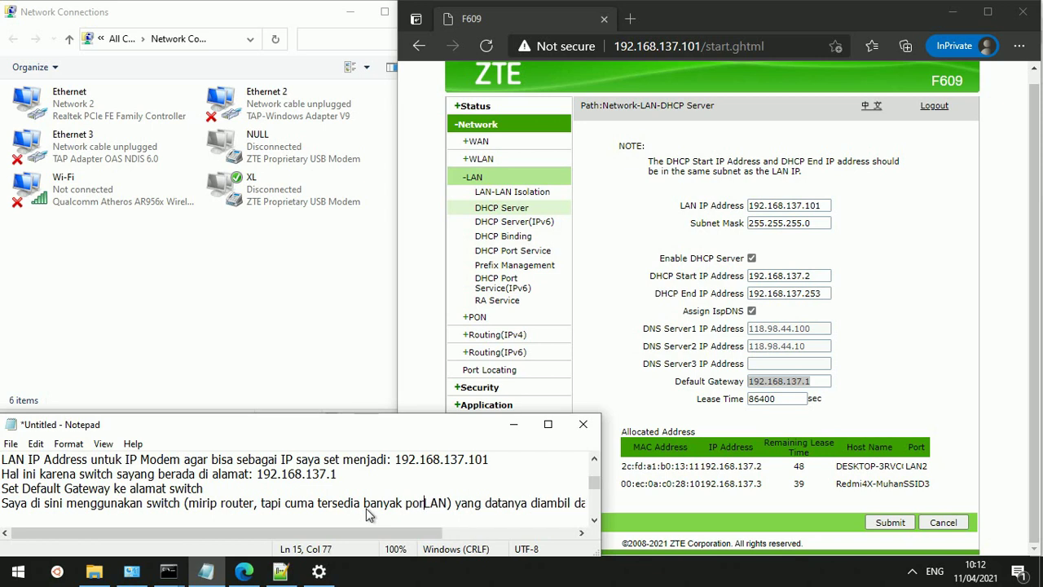
text(t)
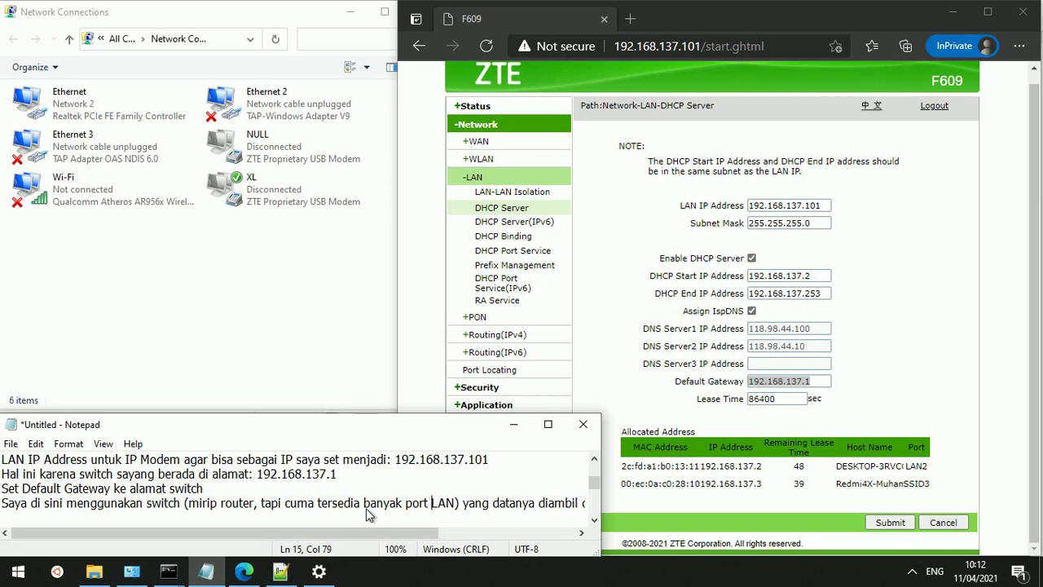
key(Right)
key(Right)
key(Right)
text(, m)
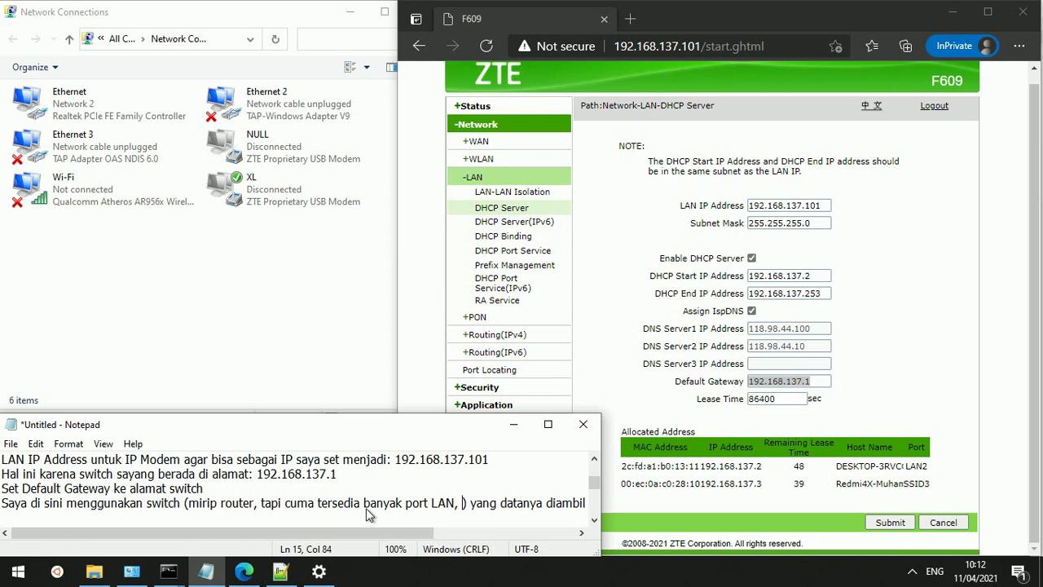
text(ere)
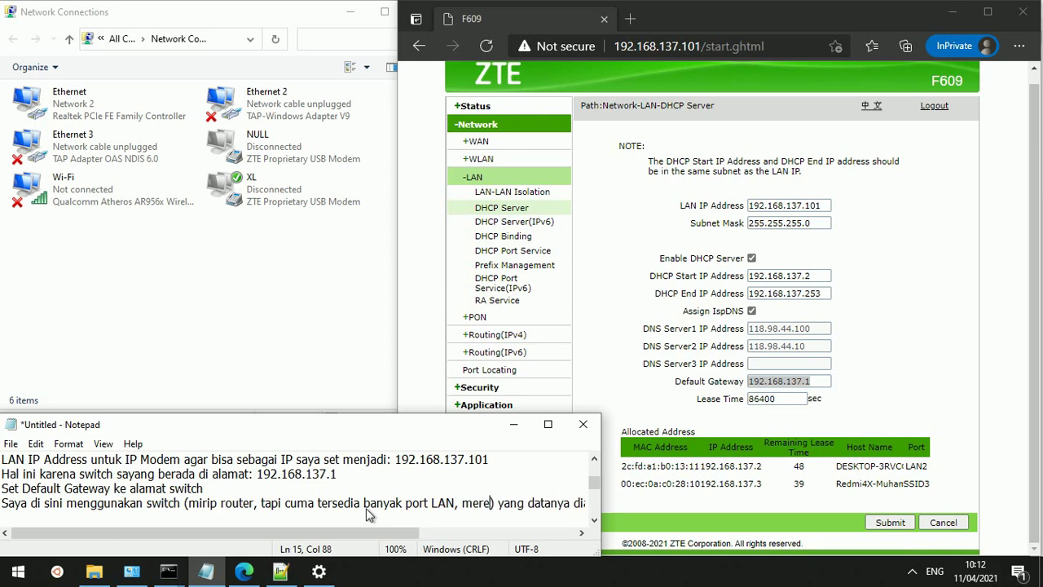
text(k)
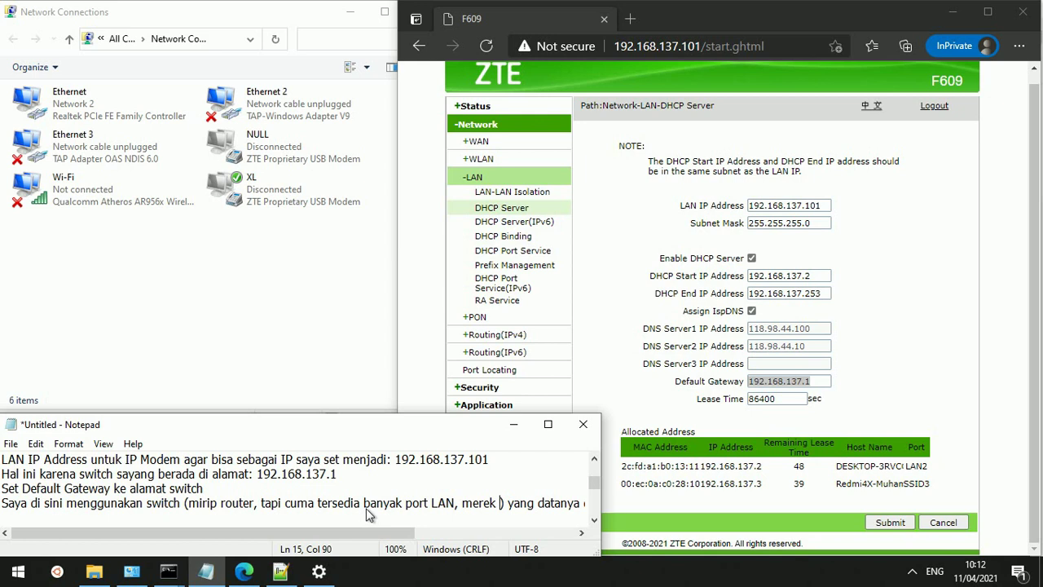
text(D-L)
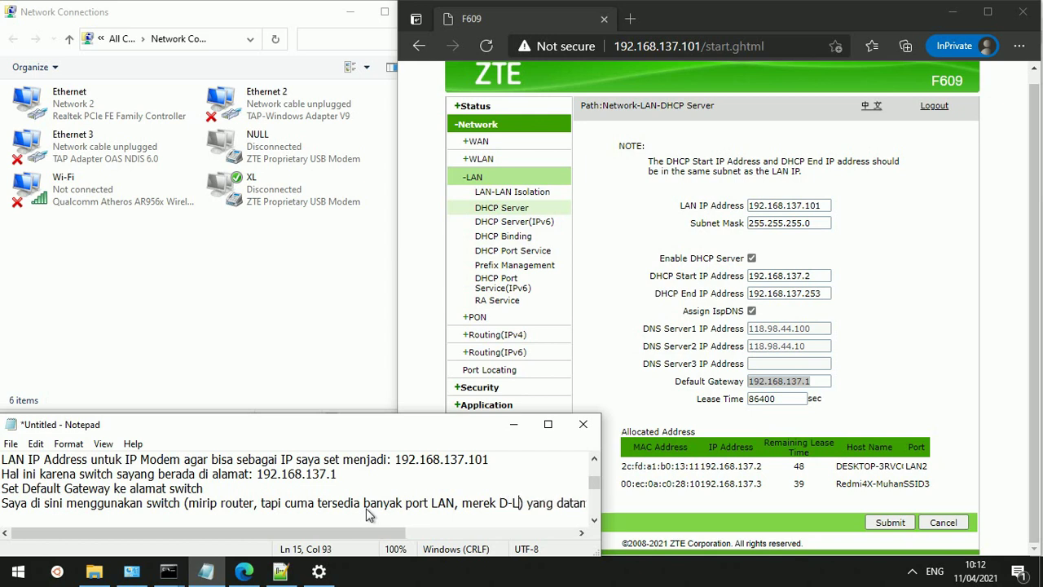
text(ink)
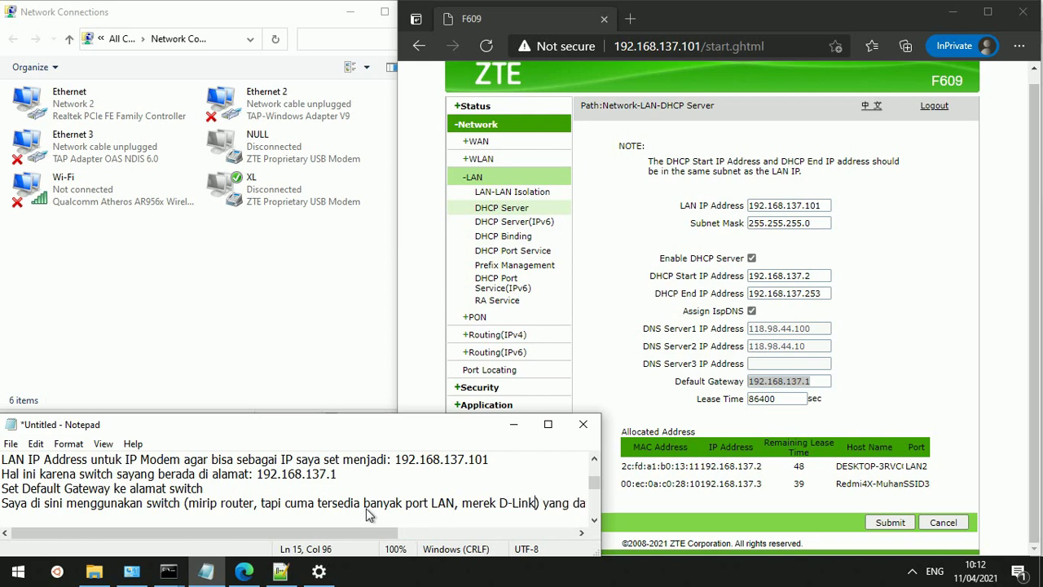
text( Des)
Correct the switch model in the notes to 'D-Link Des-1016D' and start a new line below
text(1016)
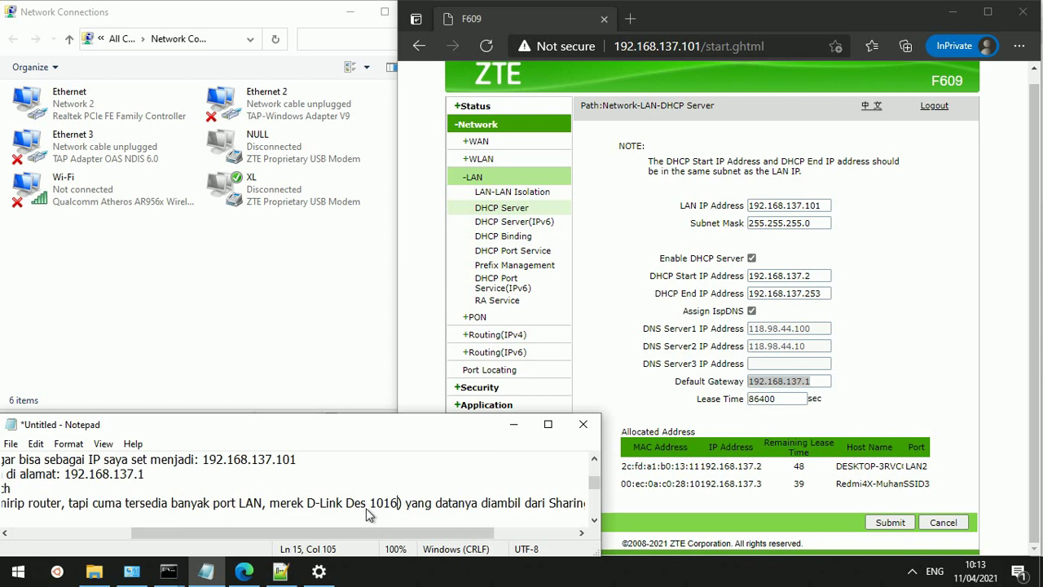
text(D)
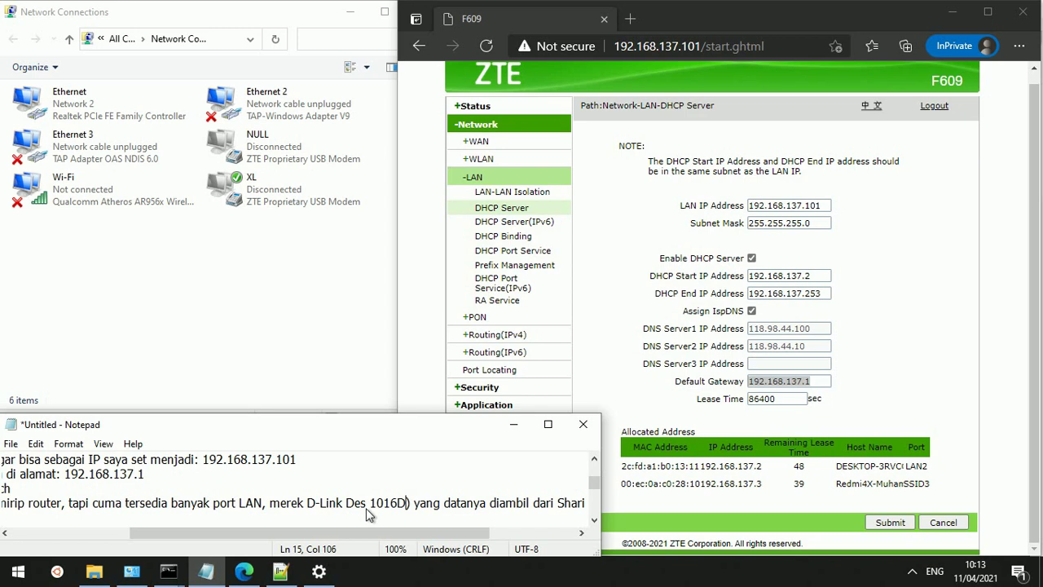
click(368, 510)
key(BackSpace)
text(-)
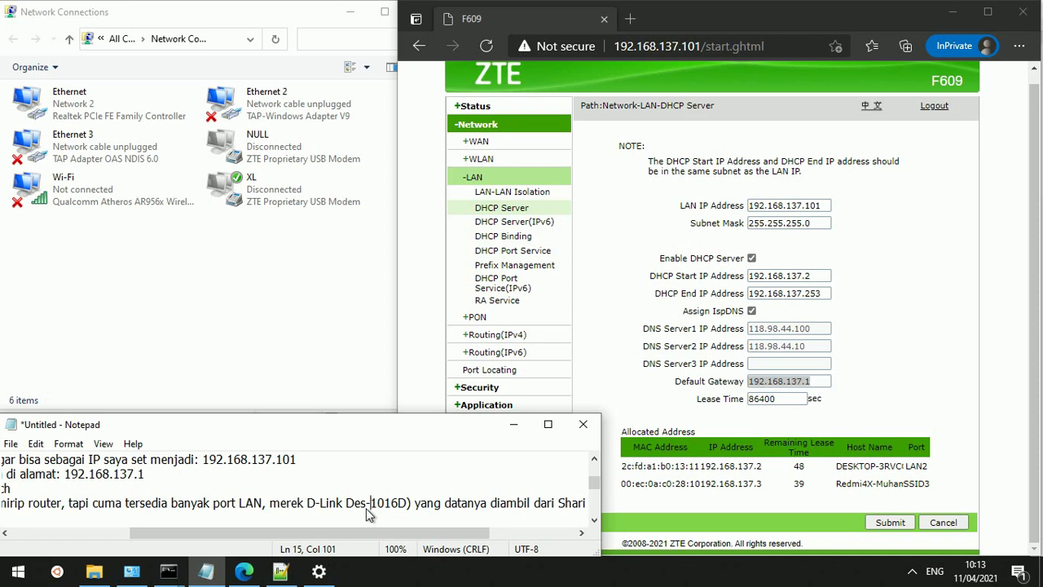
key(End)
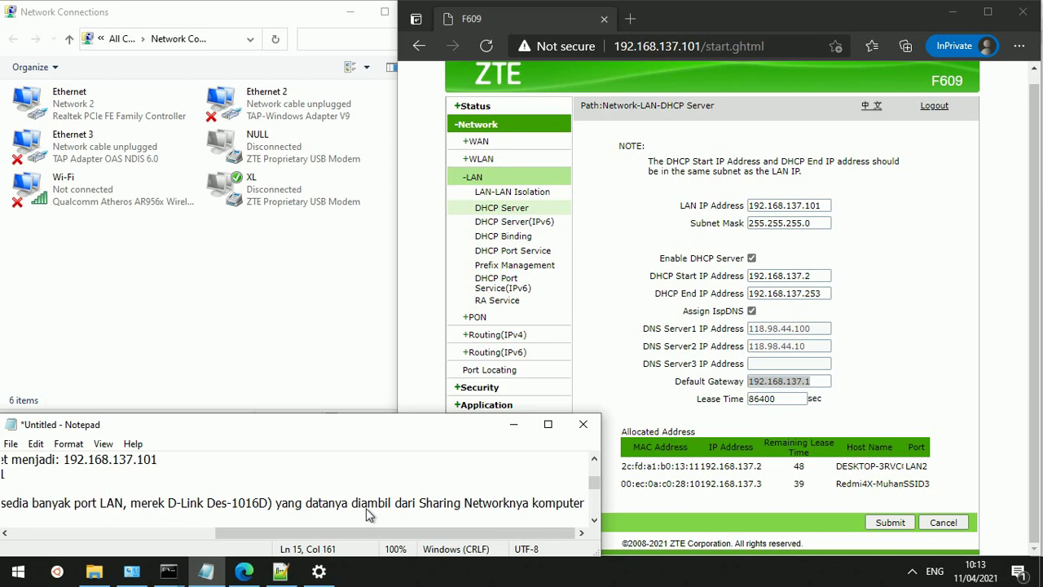
key(Return)
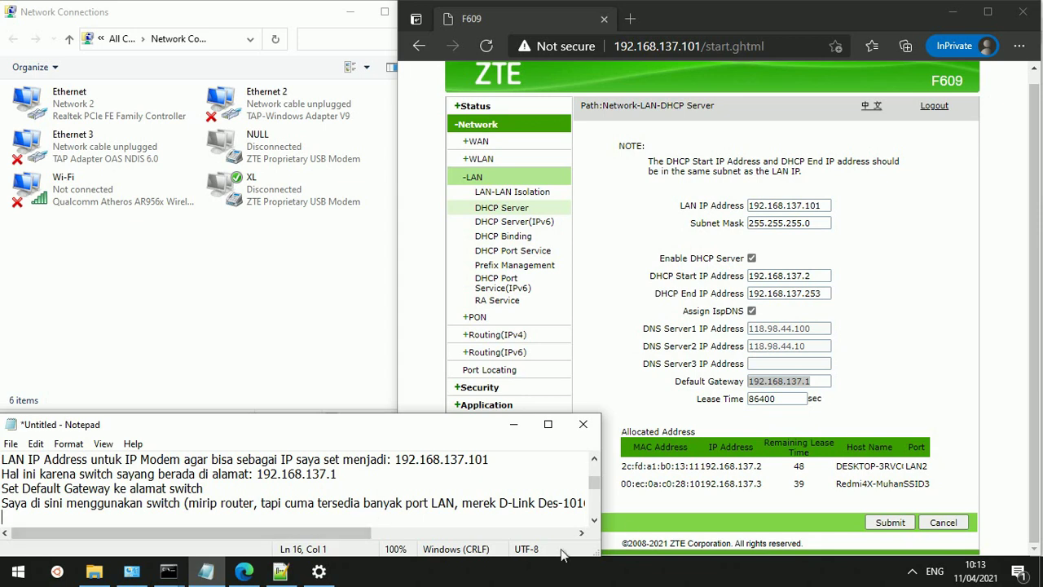
Return to the F609 DHCP Server page and inspect the phone's 192.168.137.3 lease on SSID3
click(899, 422)
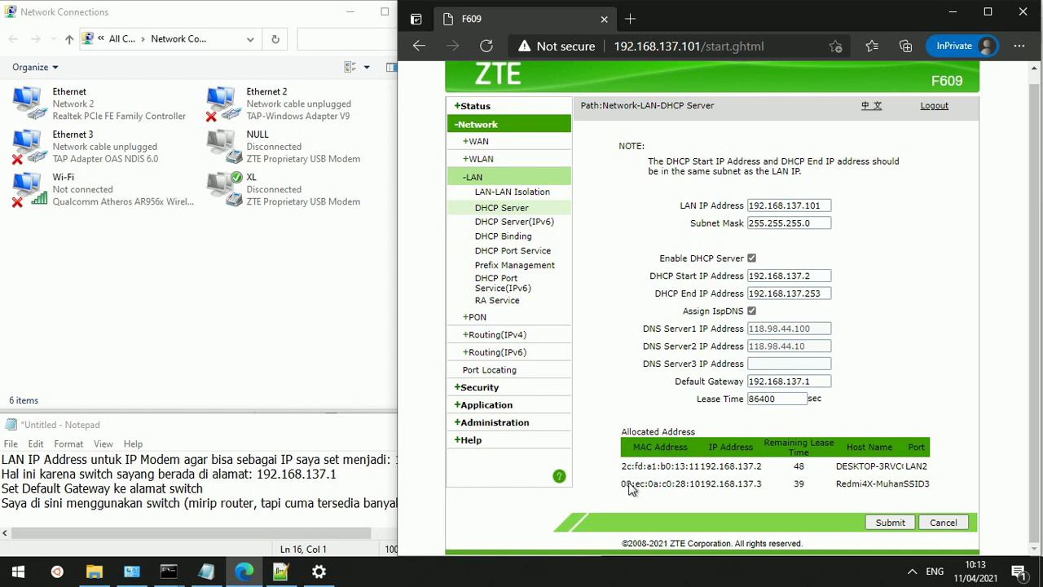
drag(629, 487, 910, 486)
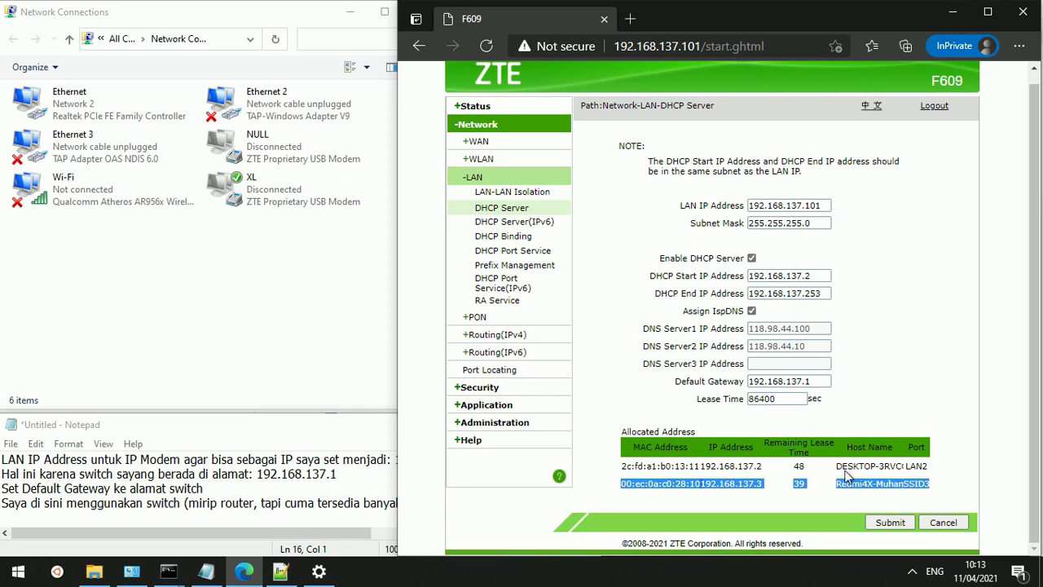
click(803, 467)
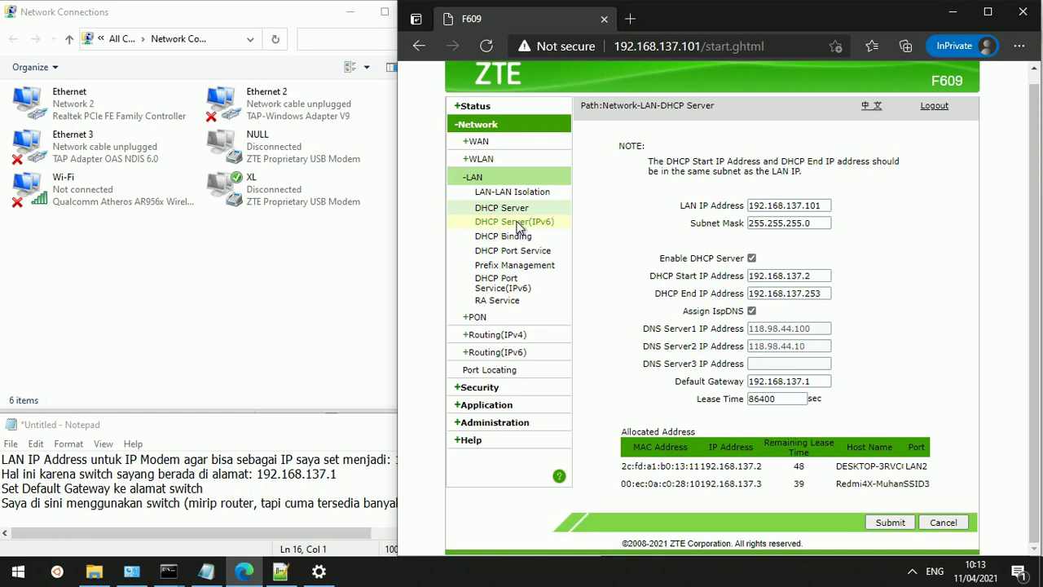
Review the IPv6 DHCP Server and DHCP Binding pages, leaving LAN1's DHCP mode at Default
click(519, 227)
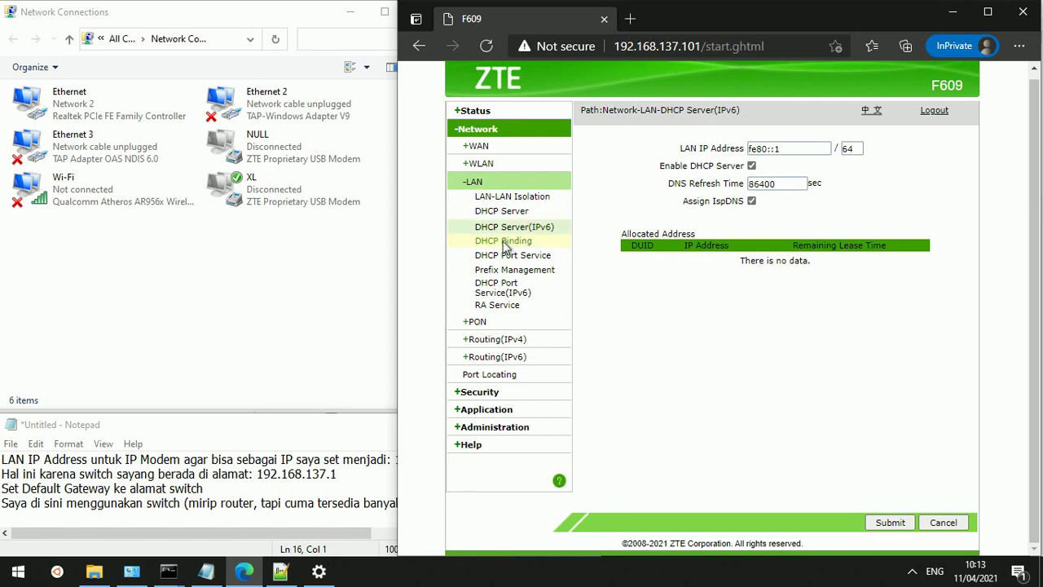
click(505, 244)
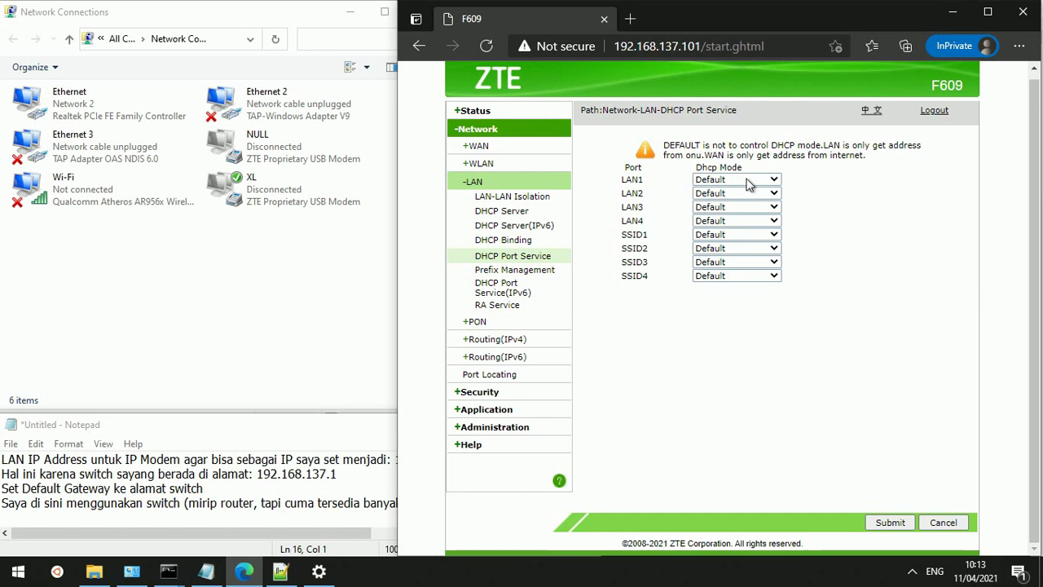
click(748, 183)
click(748, 182)
Review Prefix Management, IPv6 DHCP Port Service and RA Service, ending on the PON LOID page
click(525, 273)
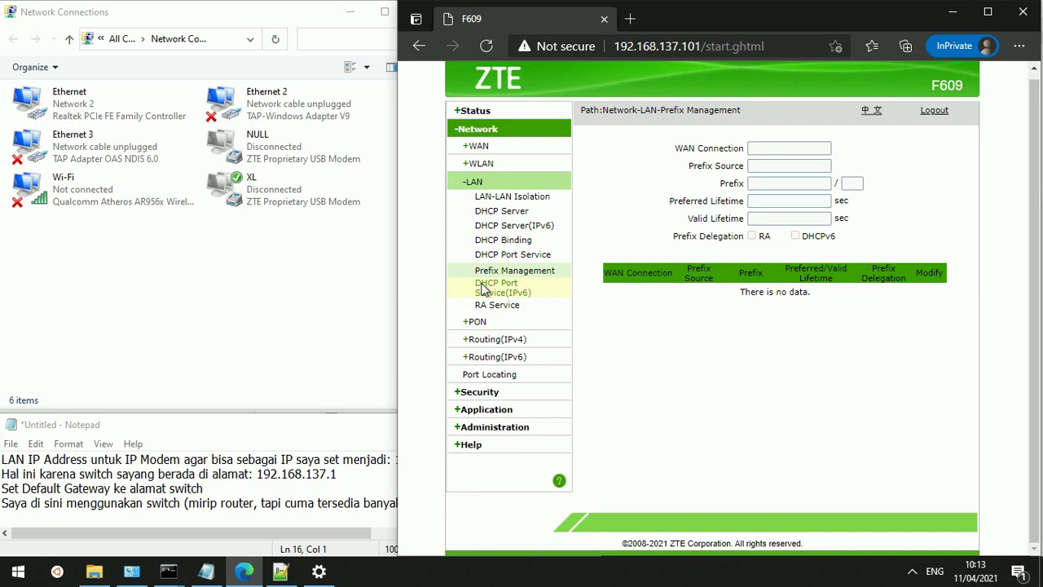
click(484, 289)
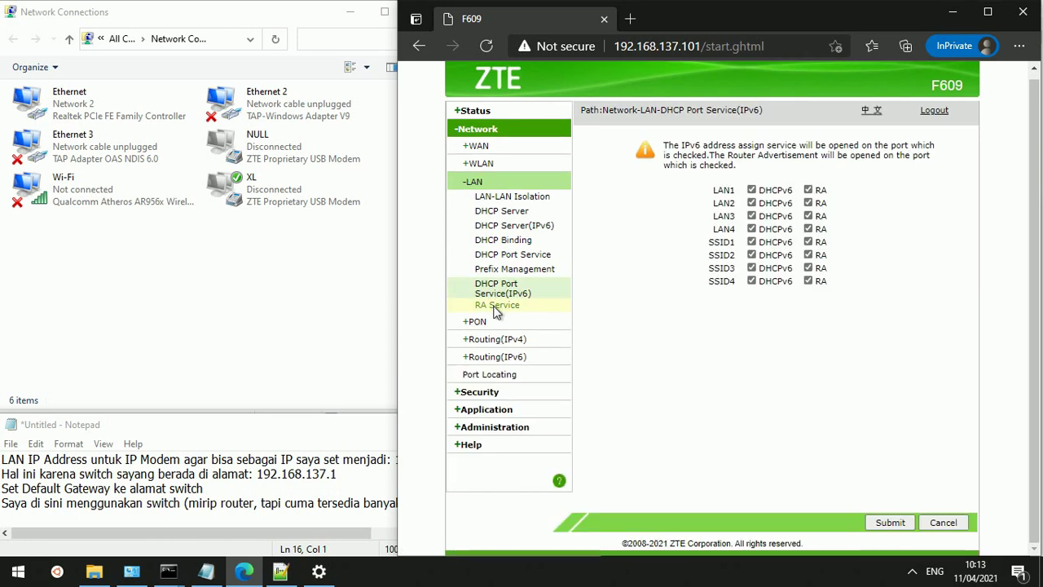
click(496, 306)
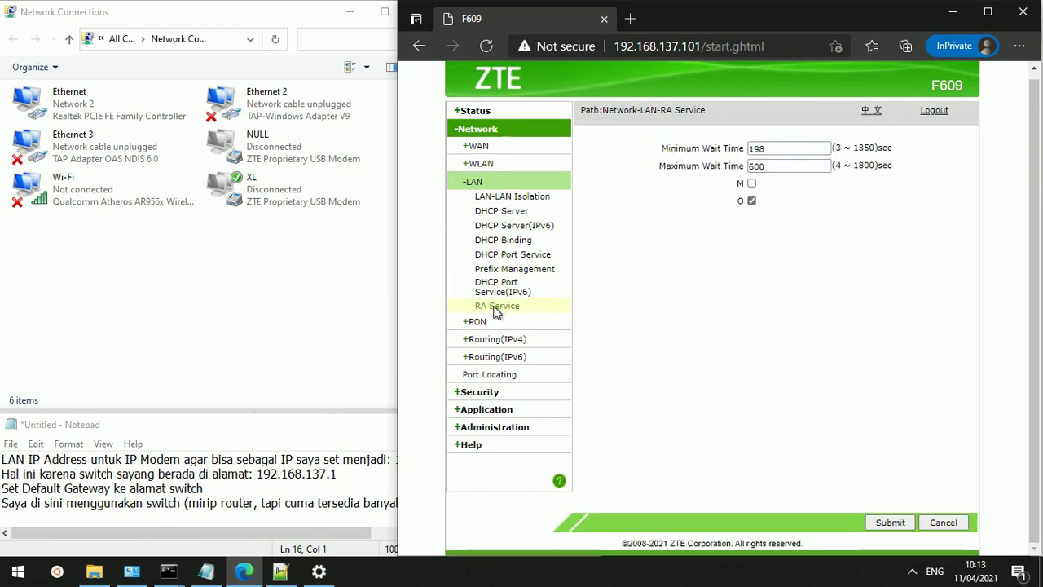
click(476, 324)
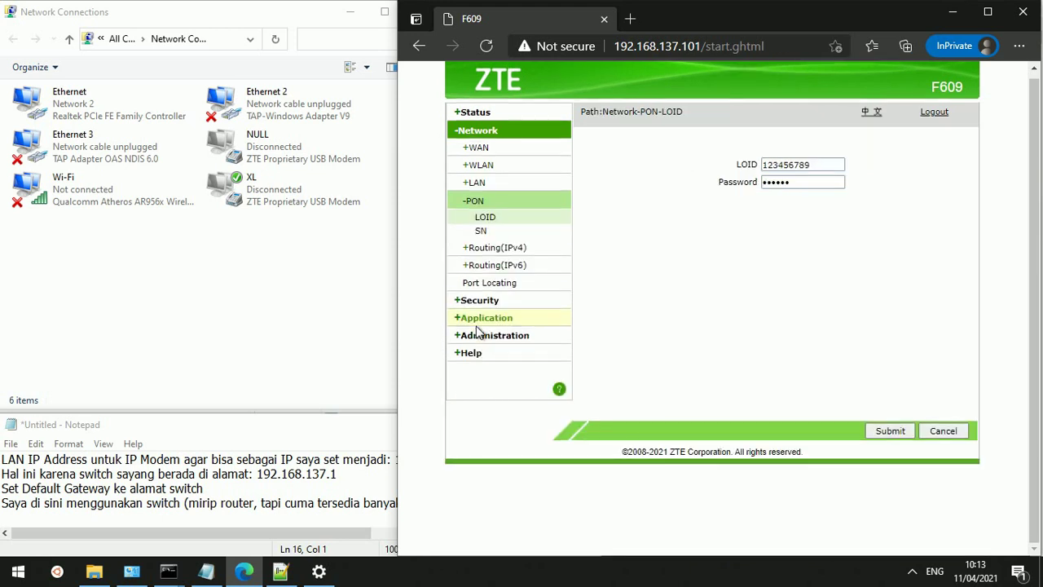
Choose HanyaJasaCom-ZTE as the WAN Connection on the IPv4 Default Gateway page
click(512, 253)
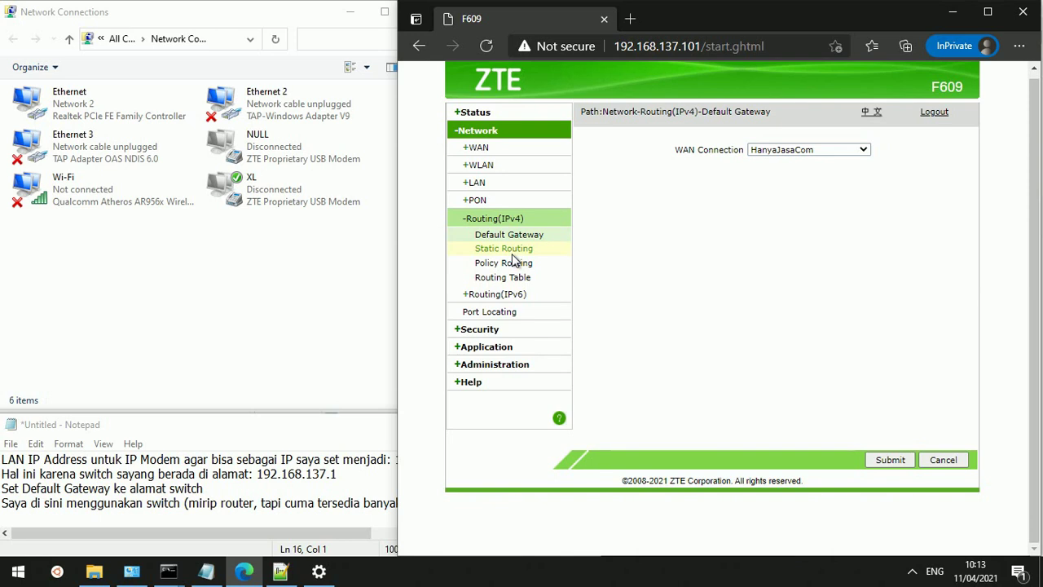
click(825, 153)
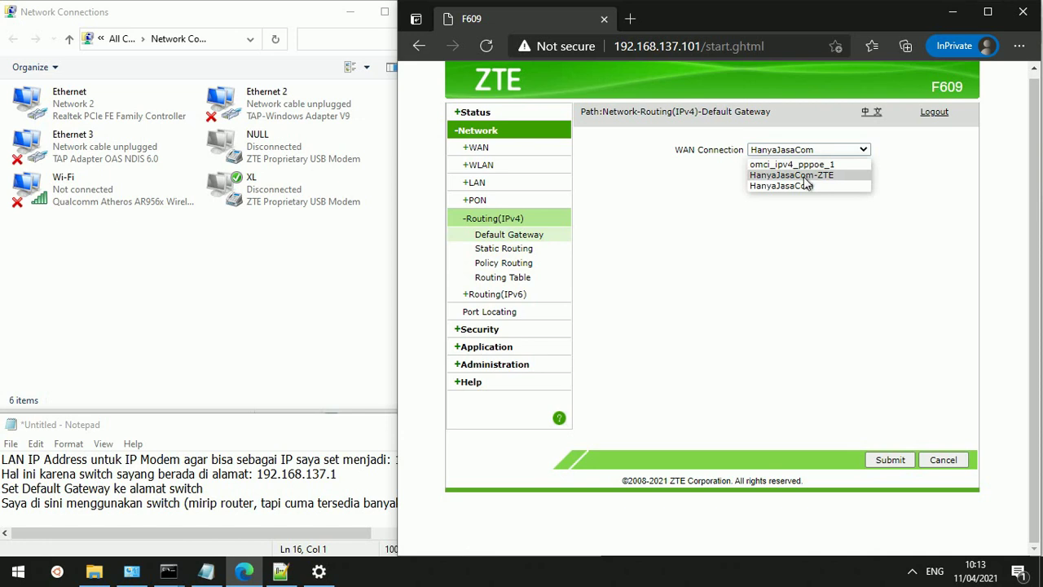
click(804, 175)
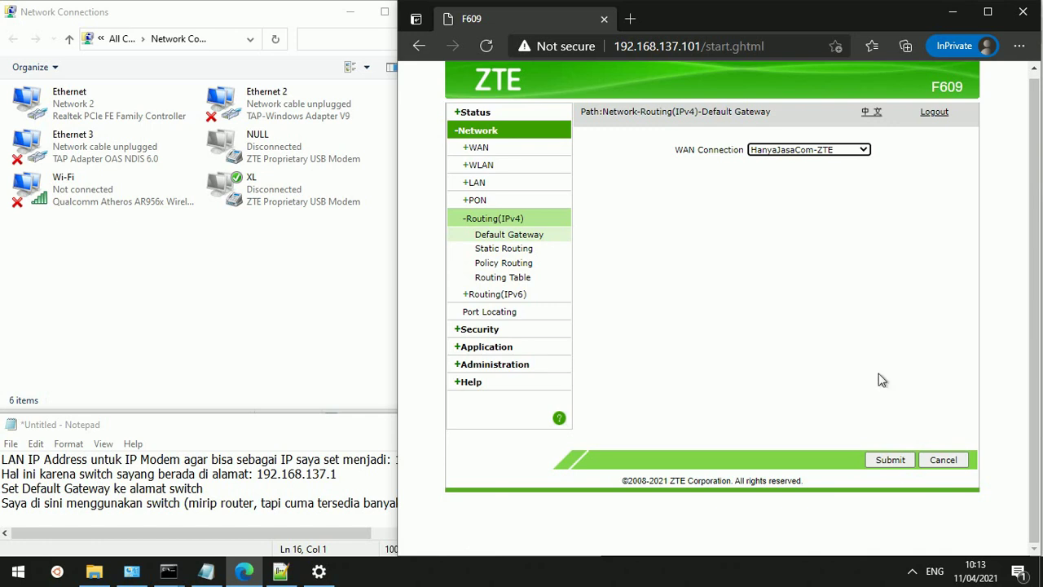
click(913, 574)
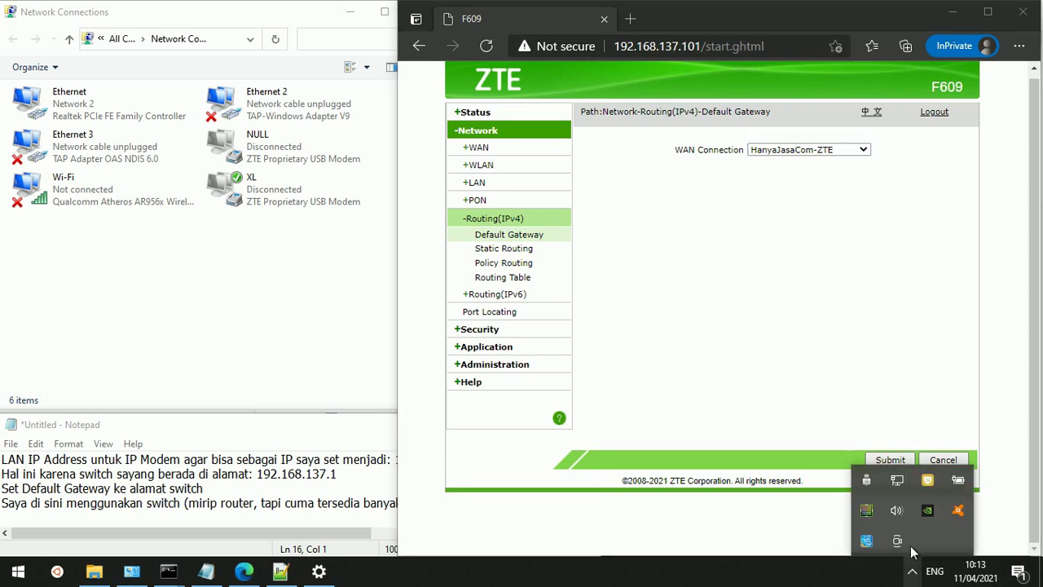
Check the Windows network list, showing Network 2 connected and nearby Wi-Fi networks, then close it
click(898, 480)
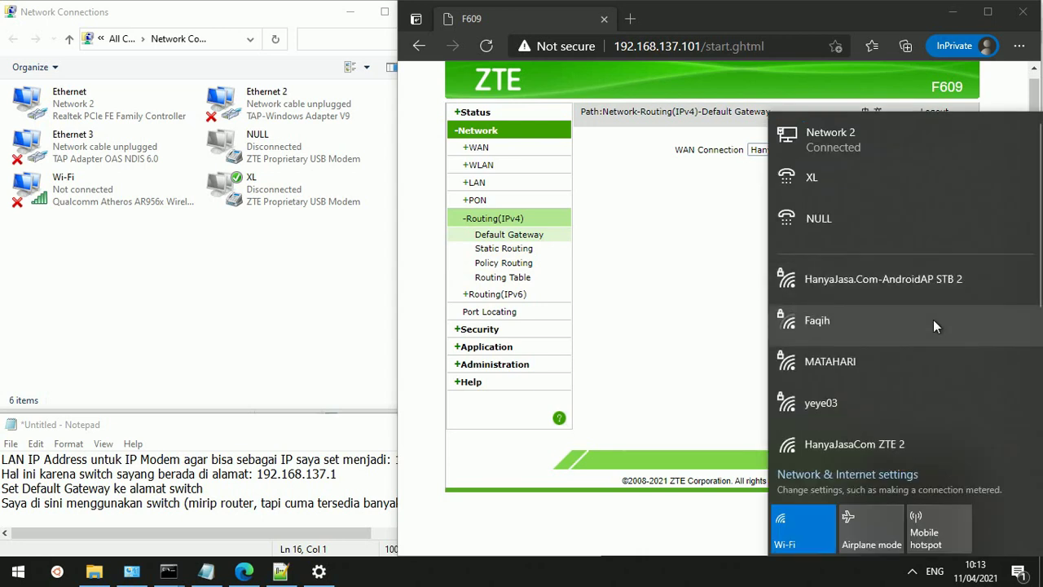
scroll(935, 324, down, 3)
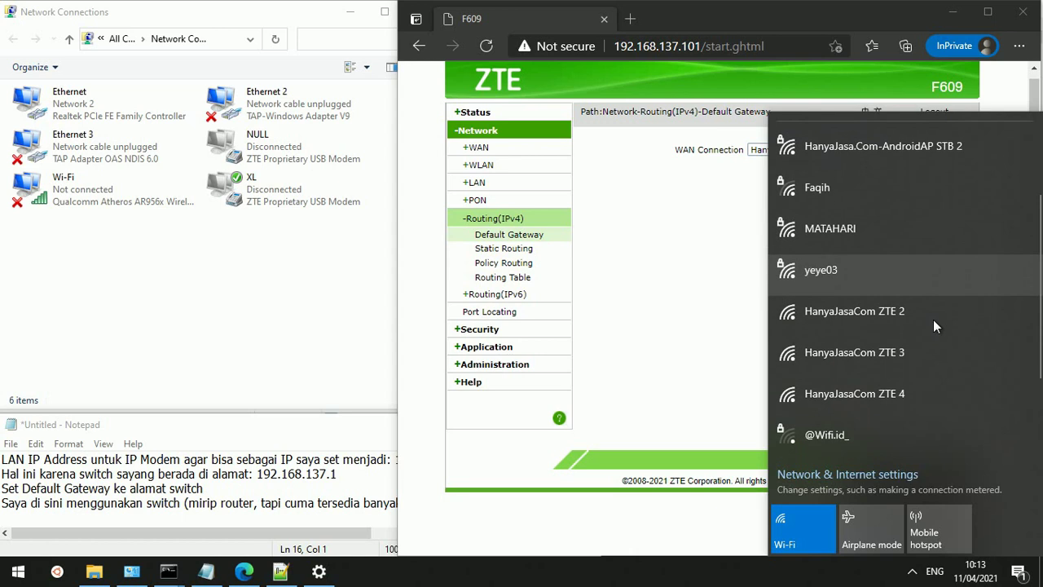
scroll(933, 319, down, 3)
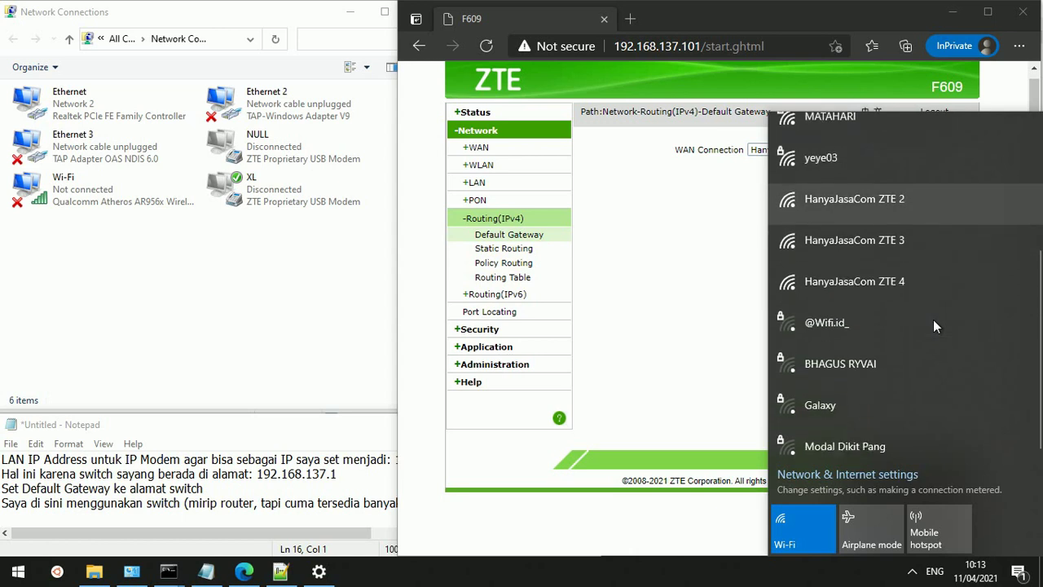
scroll(934, 325, down, 2)
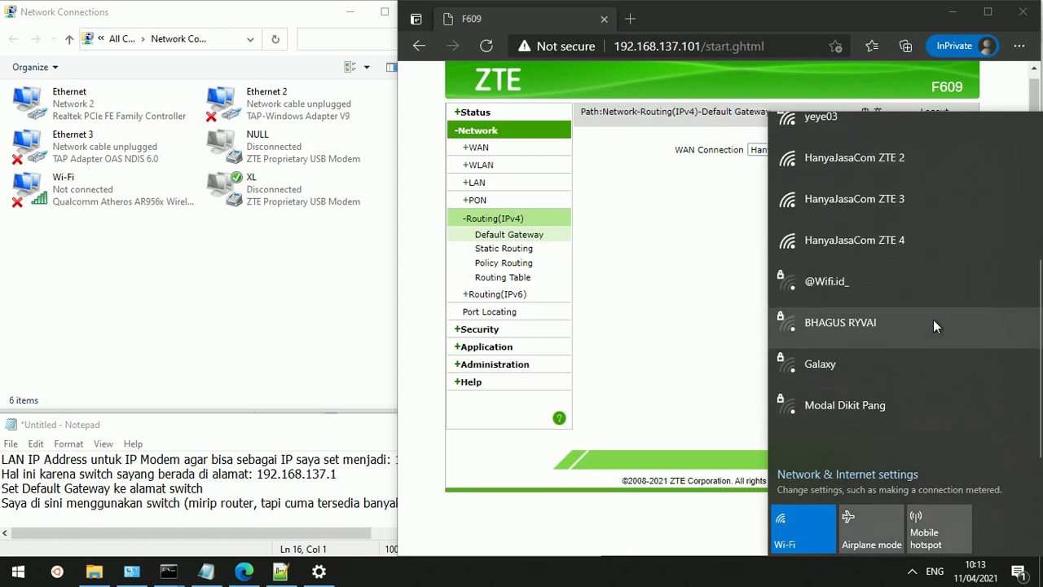
scroll(933, 324, up, 2)
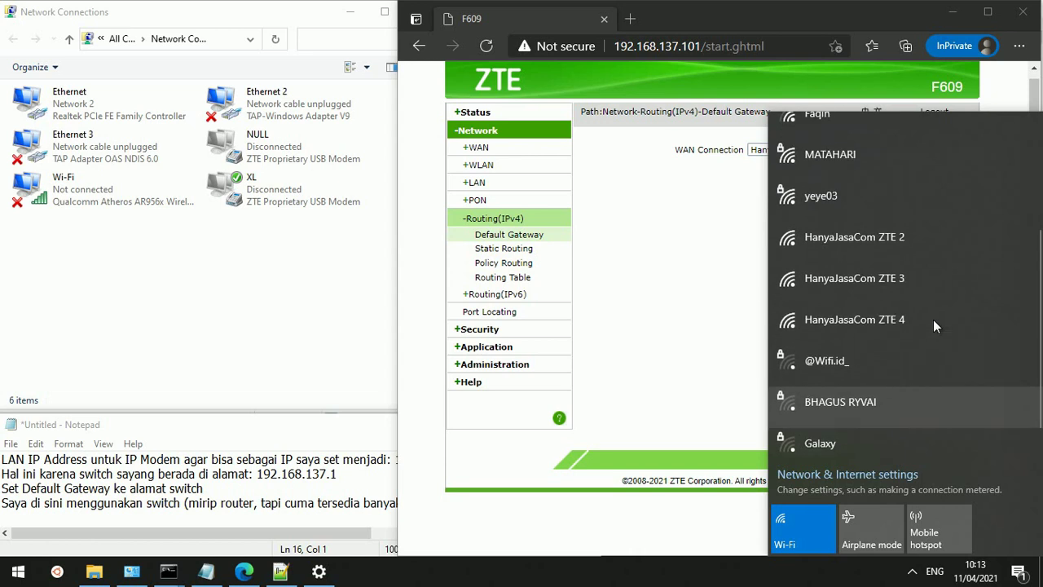
scroll(933, 319, up, 5)
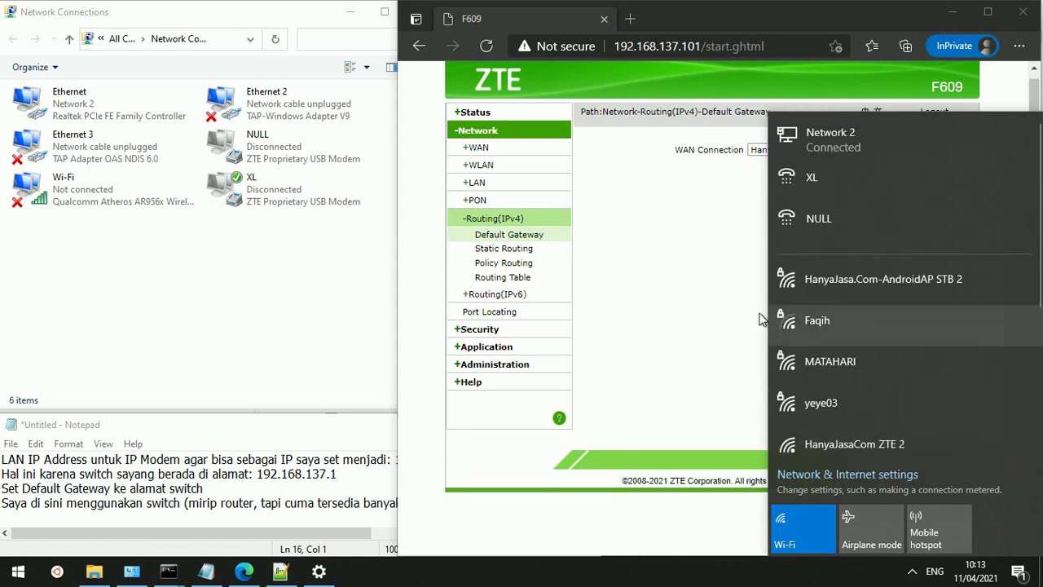
click(711, 314)
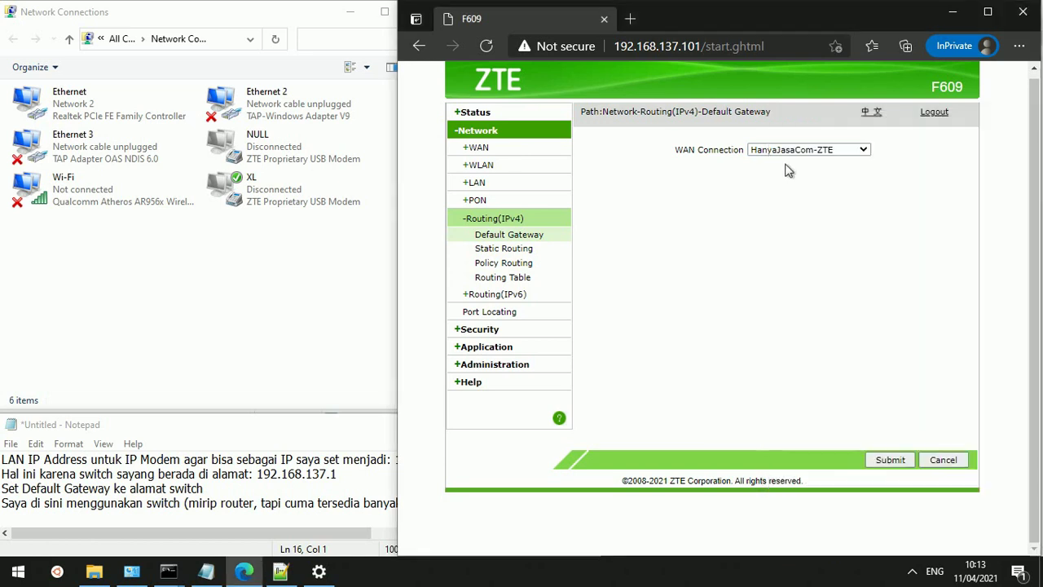
Confirm HanyaJasaCom stays selected as the Default Gateway's WAN Connection
click(810, 153)
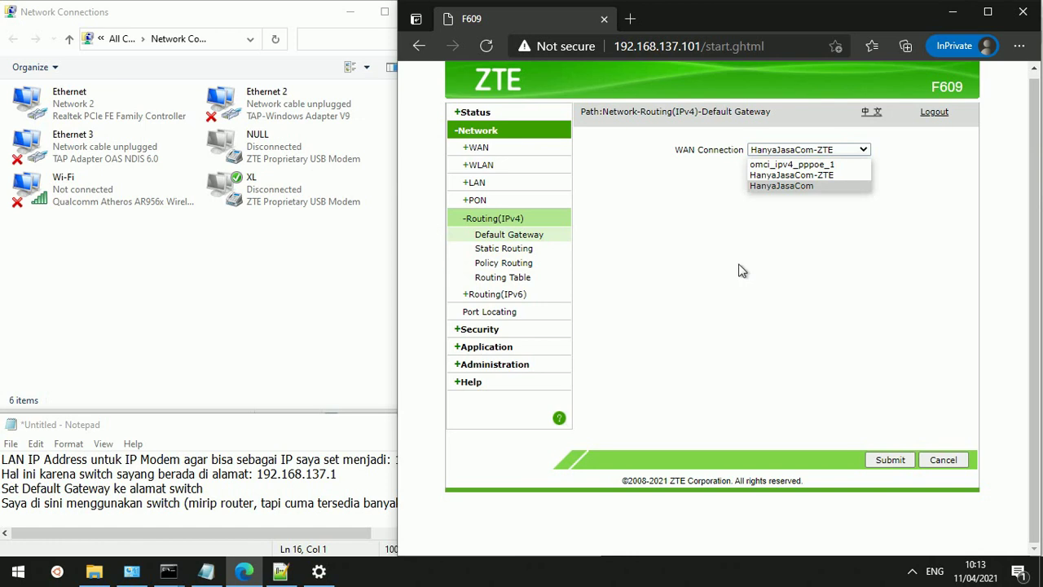
click(492, 255)
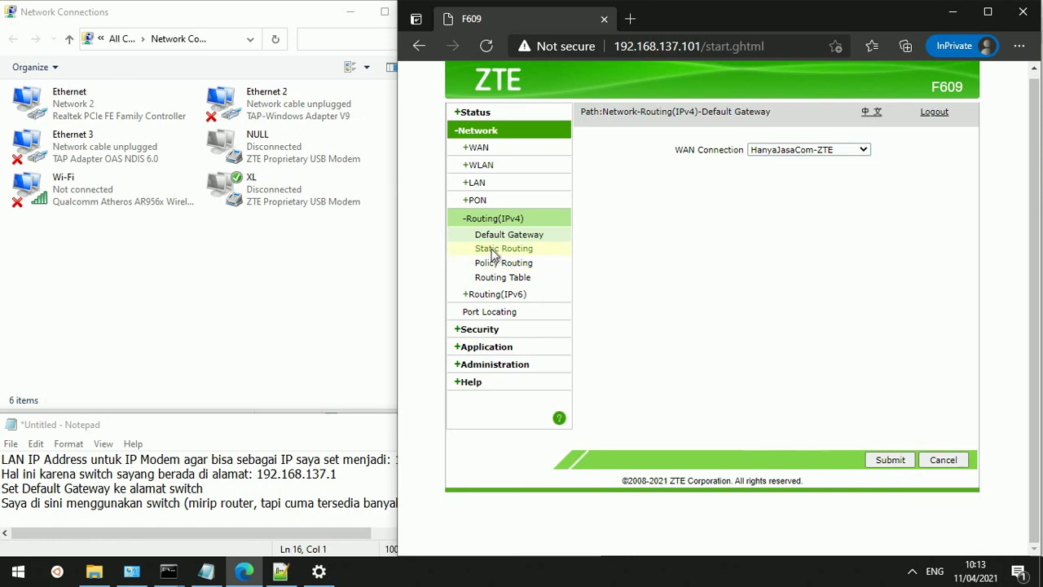
click(493, 255)
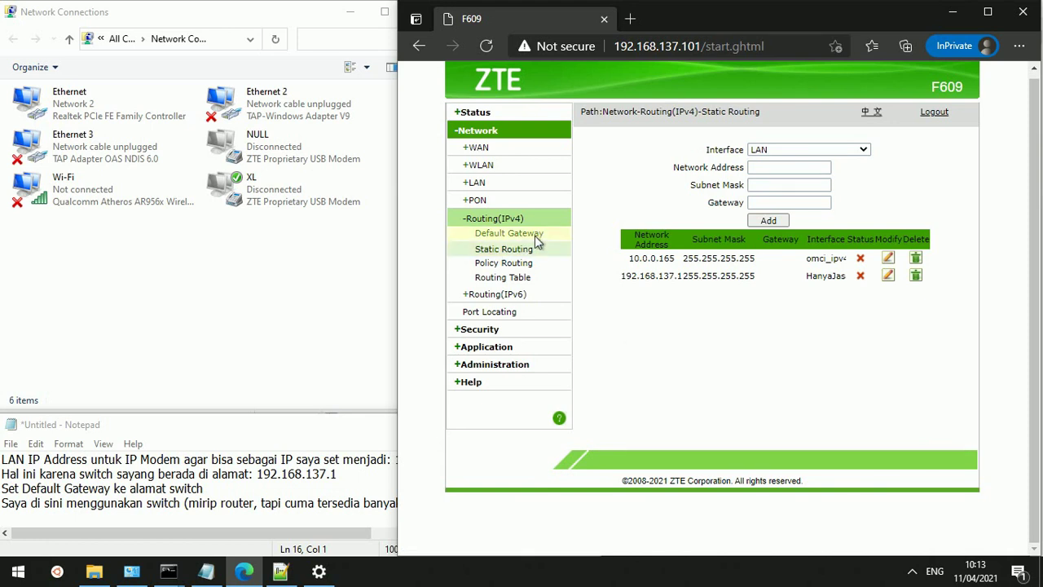
click(535, 237)
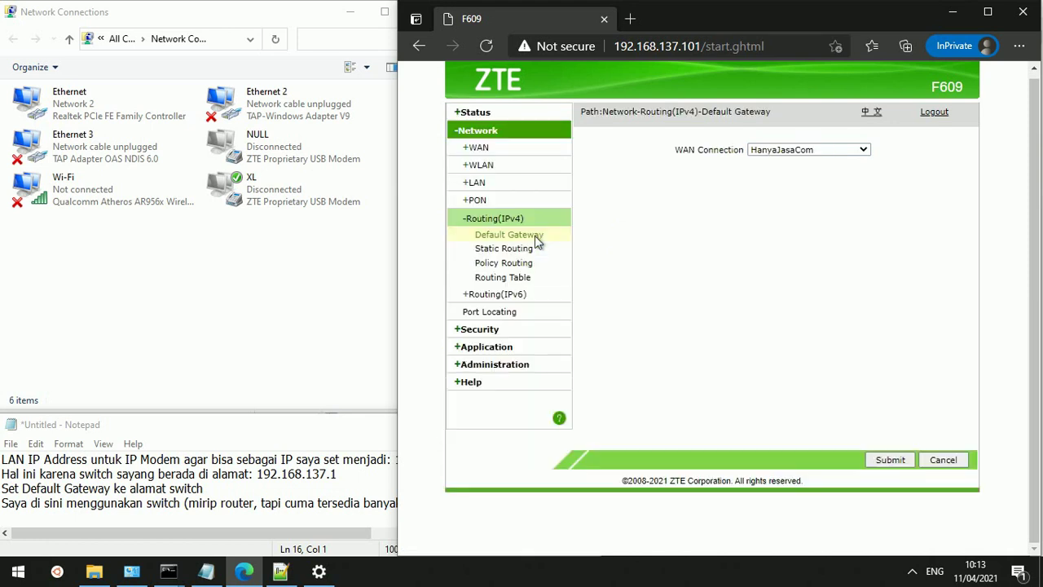
click(796, 153)
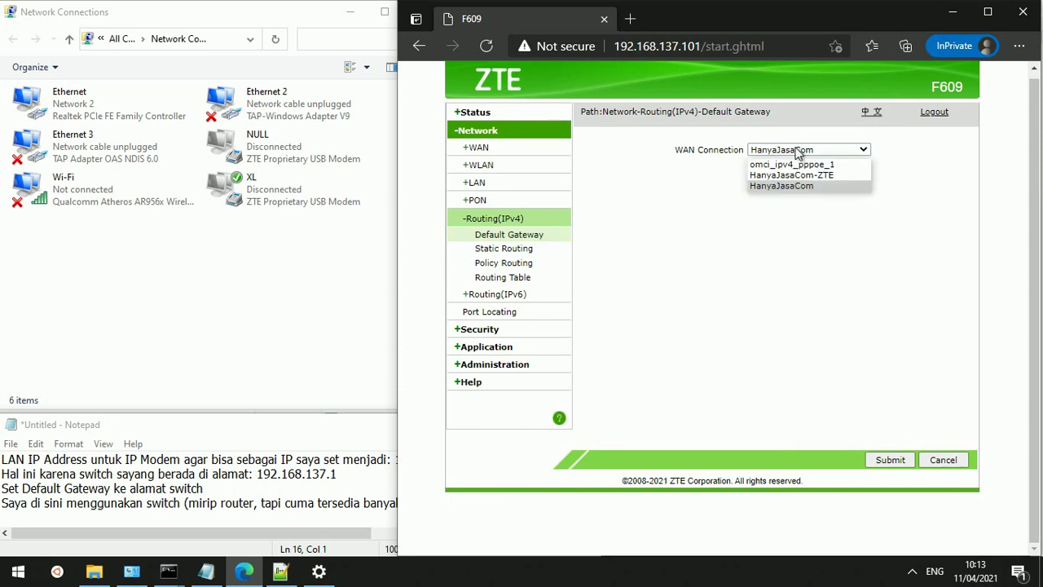
click(806, 186)
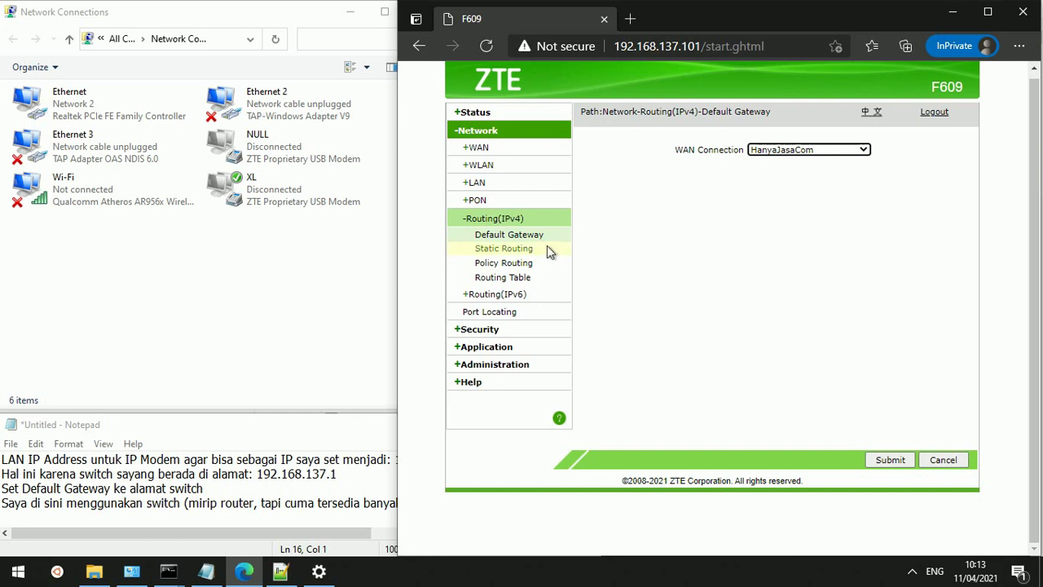
Open IPv4 Static Routing and select the 192.168.137.1 route and the 'Static Routing' title
click(523, 252)
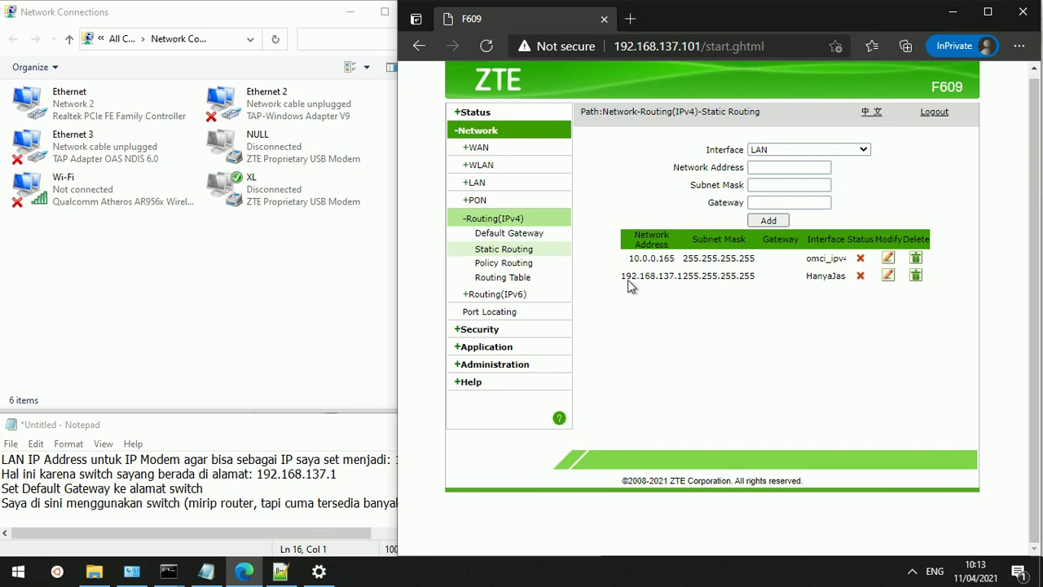
double_click(628, 283)
double_click(711, 112)
drag(712, 109, 733, 110)
key(ctrl+c)
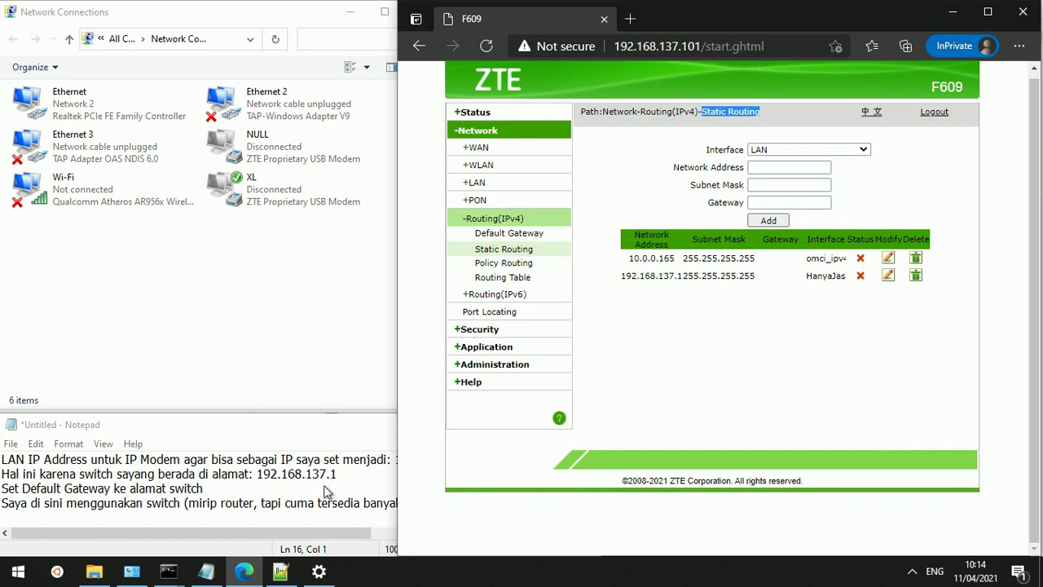
Write 'Static Routing dengan alamat menuju ke switch utama yakni 192.168.137.1' in the notes, fixing typos
click(287, 521)
key(ctrl+v)
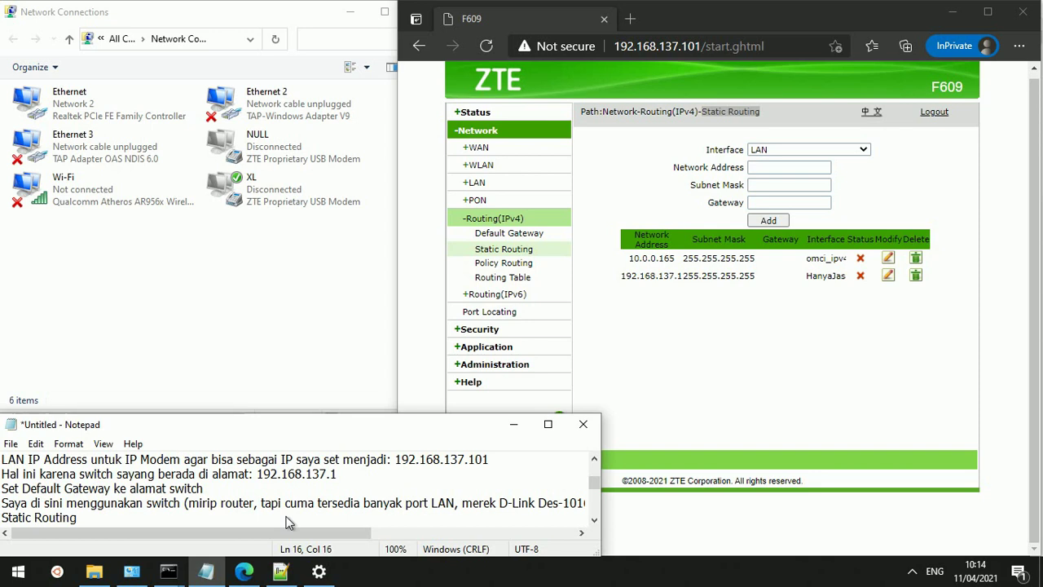
text(dengan alamat)
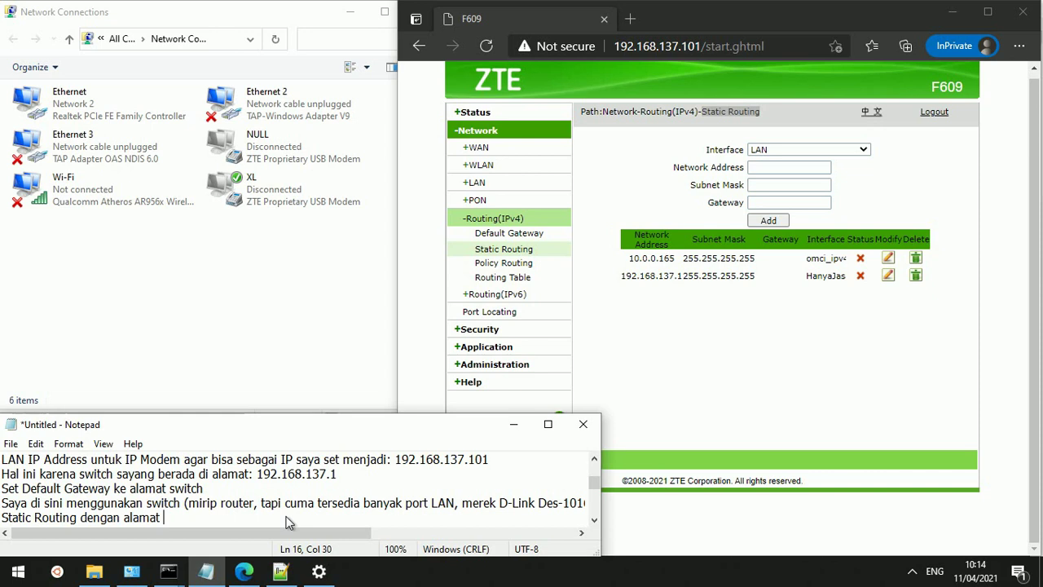
text( menuju ke swi)
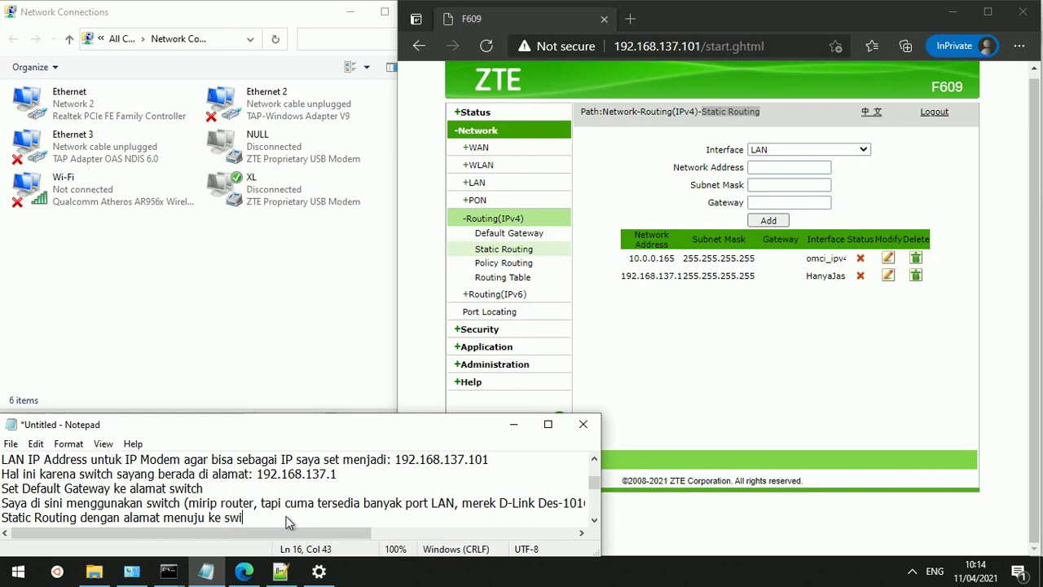
text(ch)
key(Left)
key(Left)
text(t)
key(End)
text(uatan)
text(a)
key(Left)
key(Left)
key(Left)
key(Left)
key(Left)
key(BackSpace)
key(End)
text(yak)
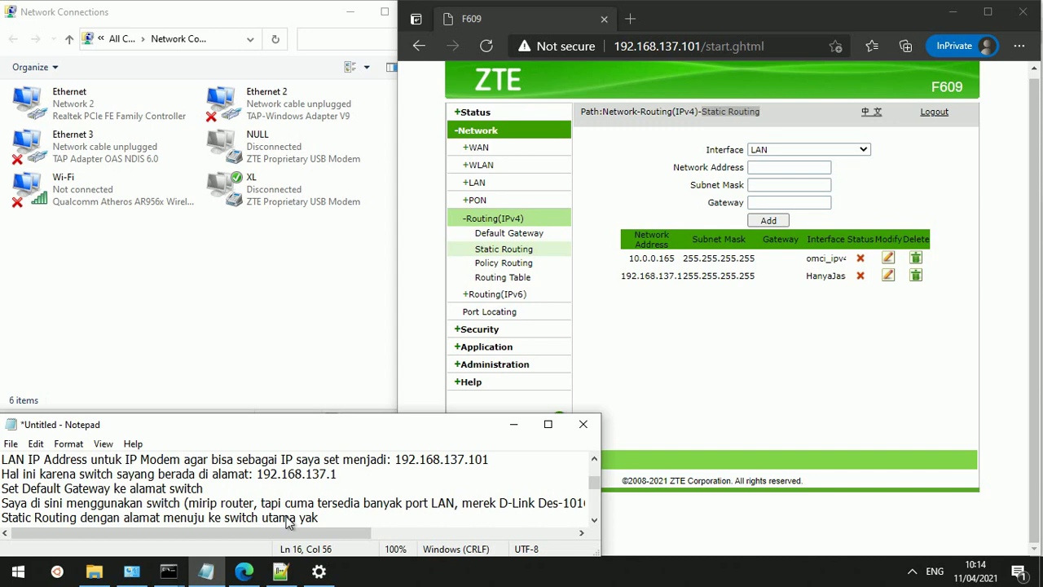
text(ni 192.168.137.)
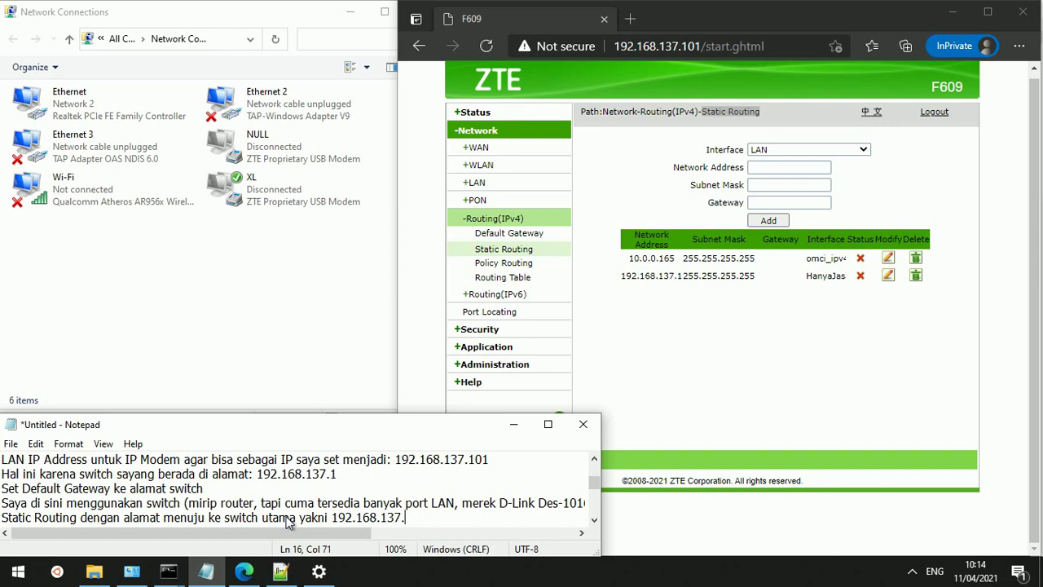
text(1)
Add the line 'Sedangkan modem utama yang diambil datanya oleh komputer tadi beralamat di: 192.168.1.1'
key(Return)
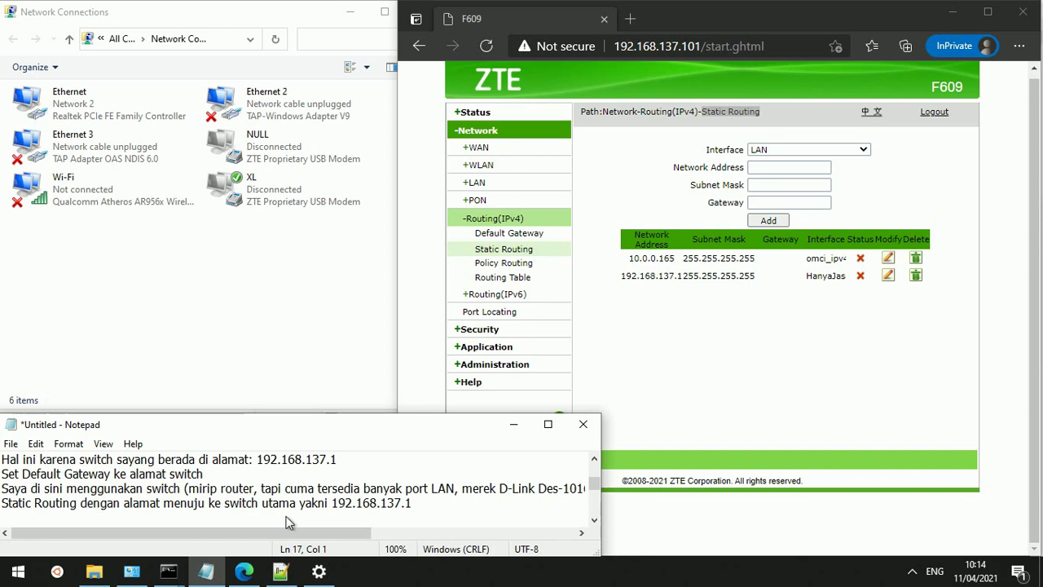
text(Sedangkan mode)
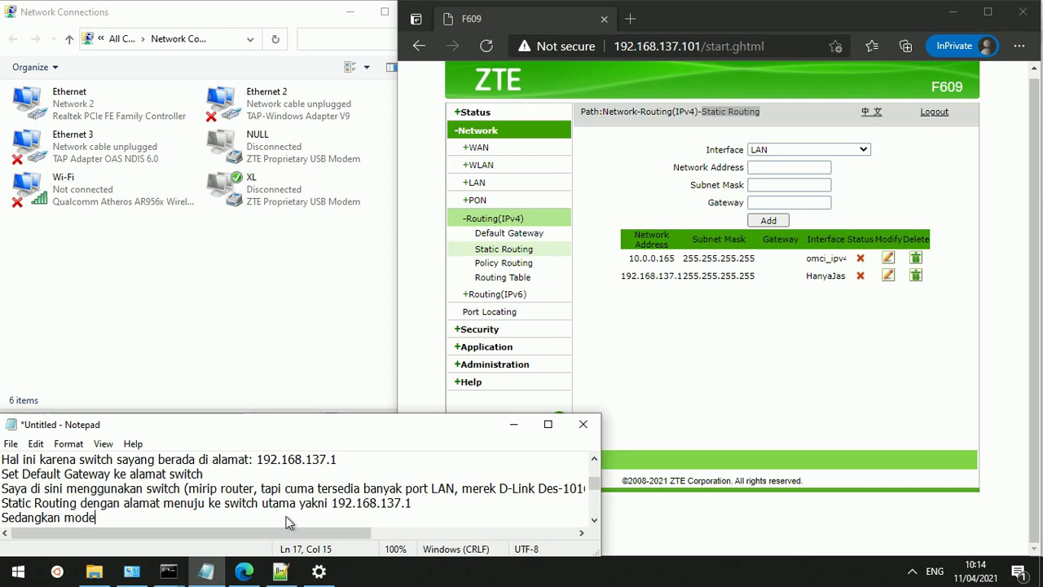
text(m utama yang dia)
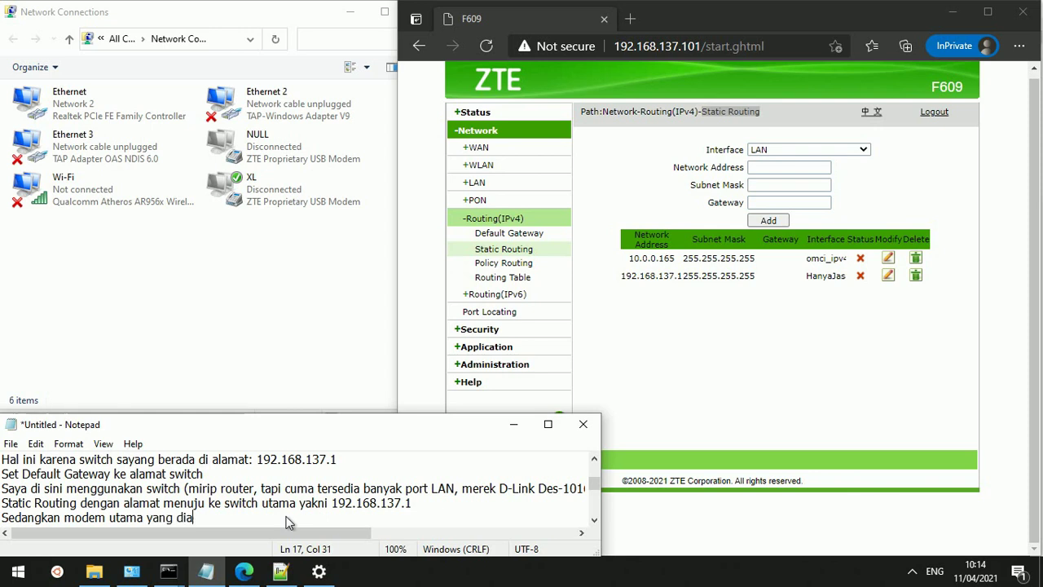
text(mbil datanya )
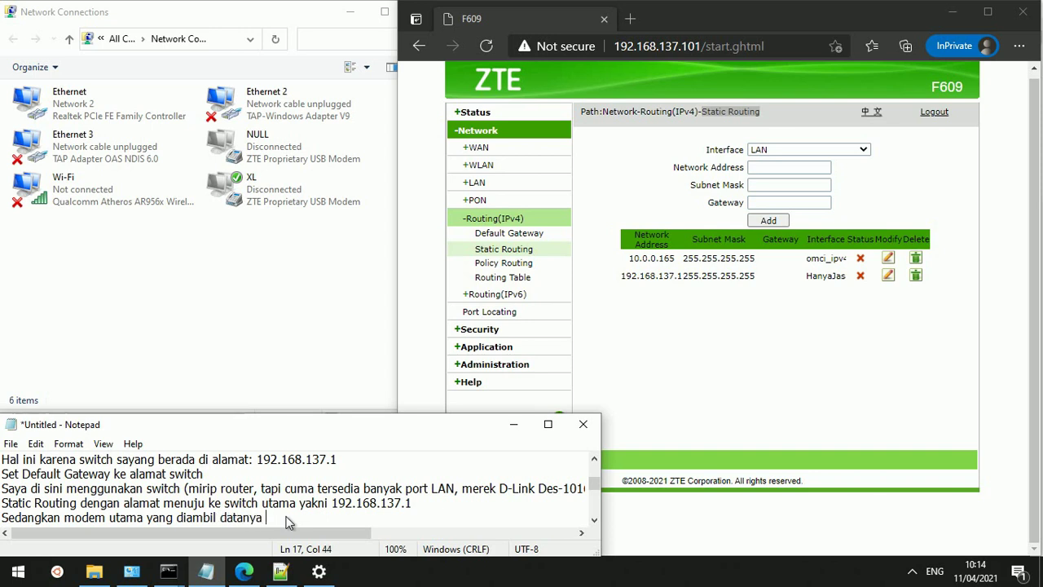
text(oleh komputer tadi ada)
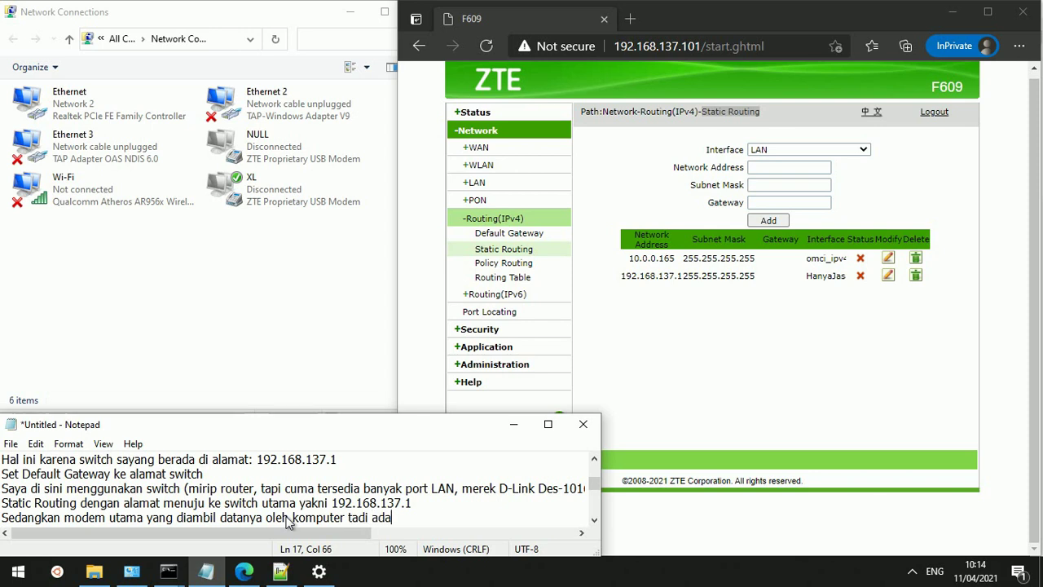
key(BackSpace)
key(BackSpace)
key(BackSpace)
text(beralamat )
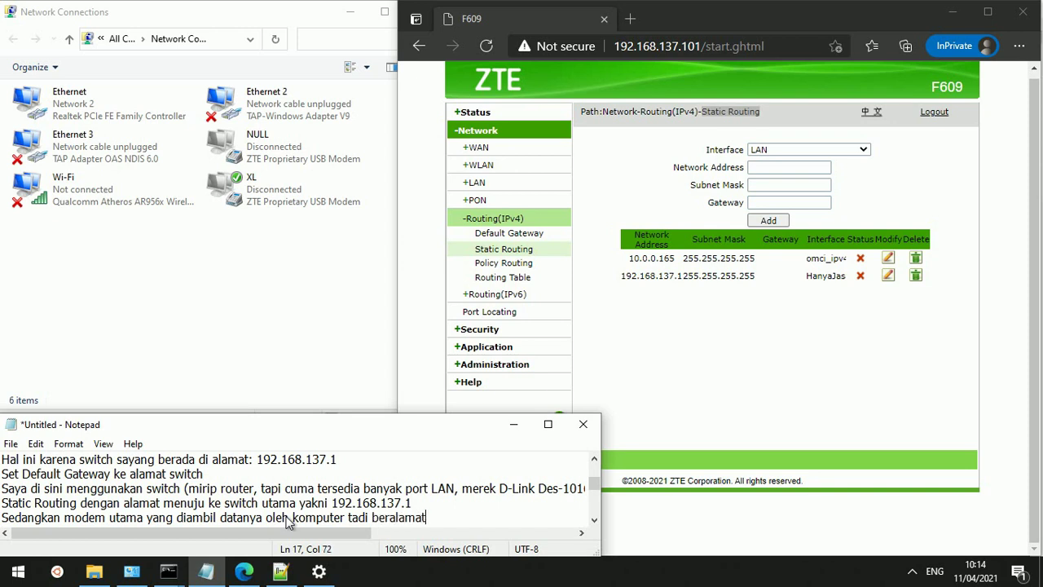
text(di:)
text(192.168.1.1)
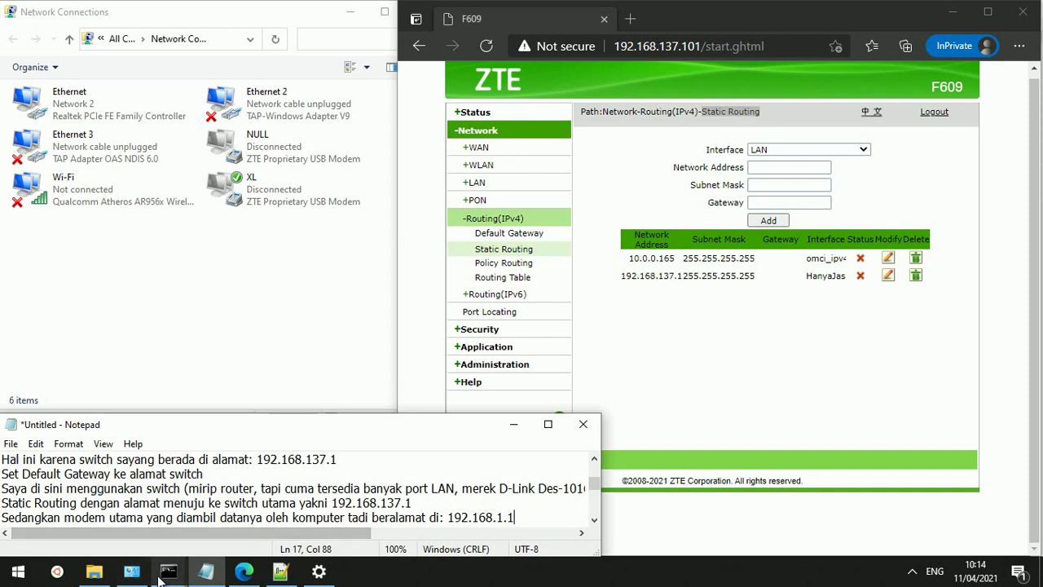
mouse_move(159, 577)
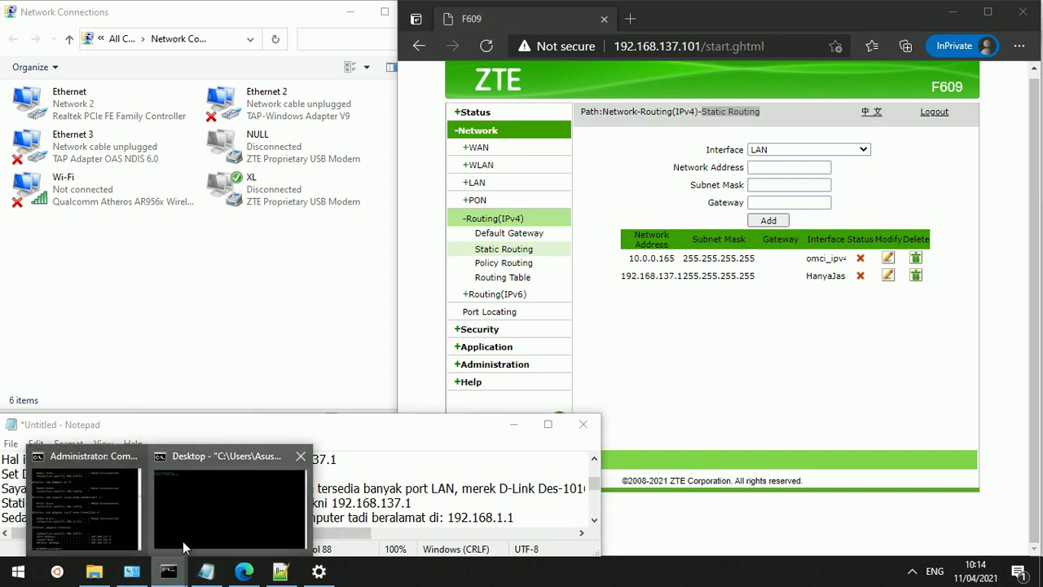
Rerun ipconfig in the admin Command Prompt and ping the modem at 192.168.1.1
click(92, 530)
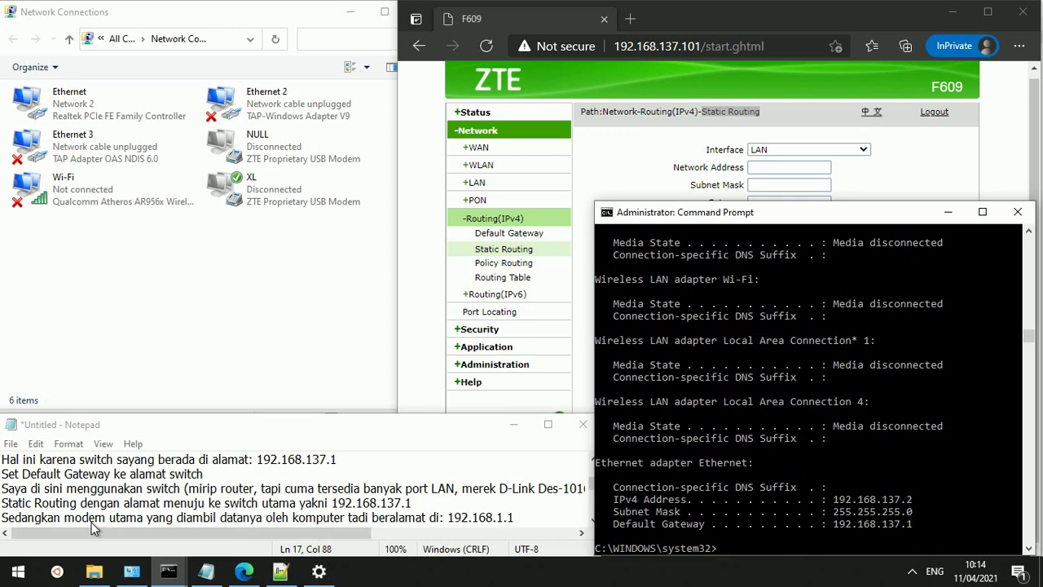
key(Up)
key(Return)
text(ping 192.168.1.1)
key(Return)
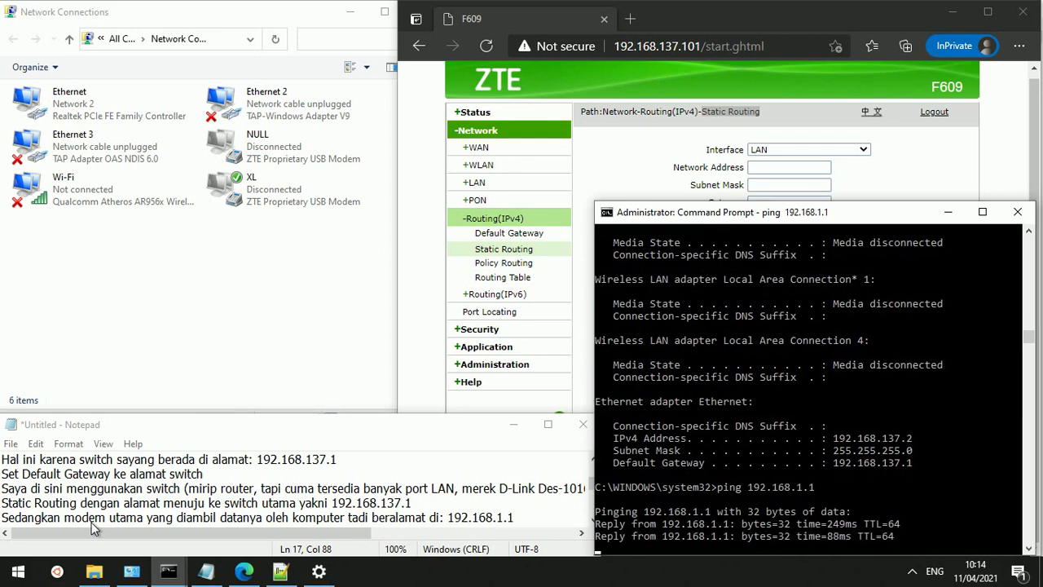
key(ctrl+c)
Ping the switch at 192.168.137.1, then try 192.168.137.100, which never answers
key(Up)
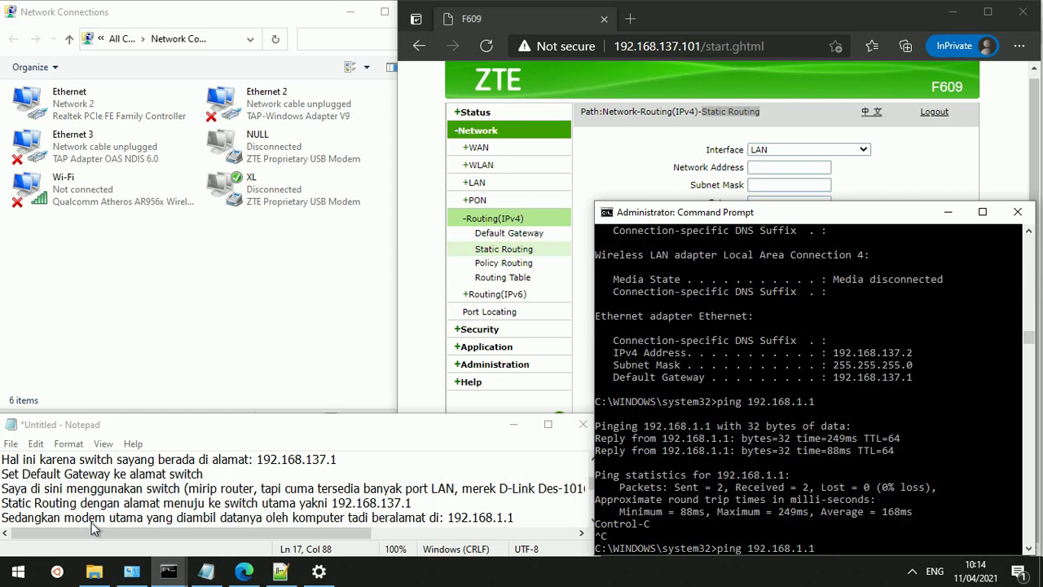
text(37)
key(Return)
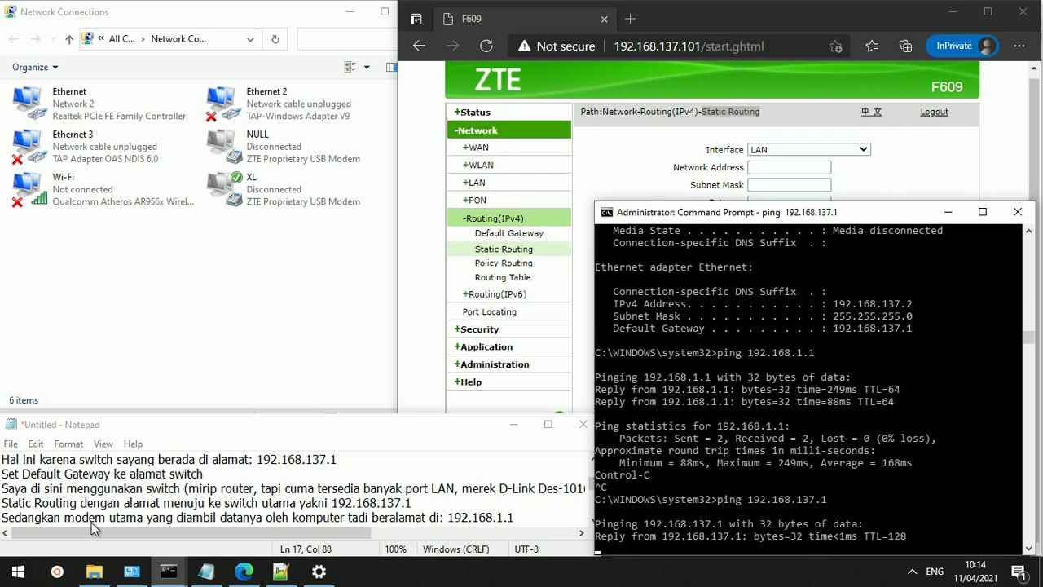
key(ctrl+c)
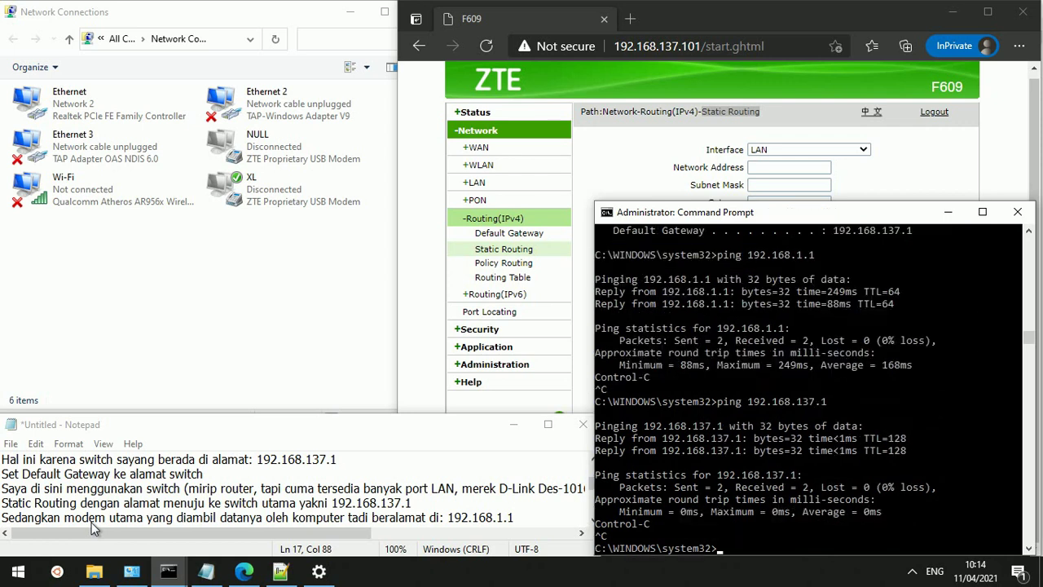
key(Up)
text(00)
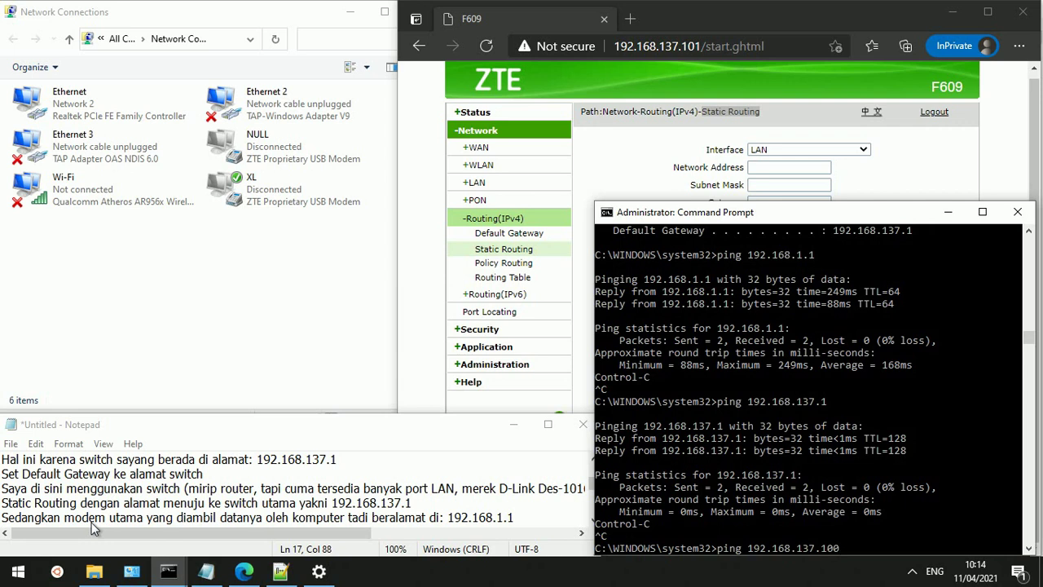
key(Return)
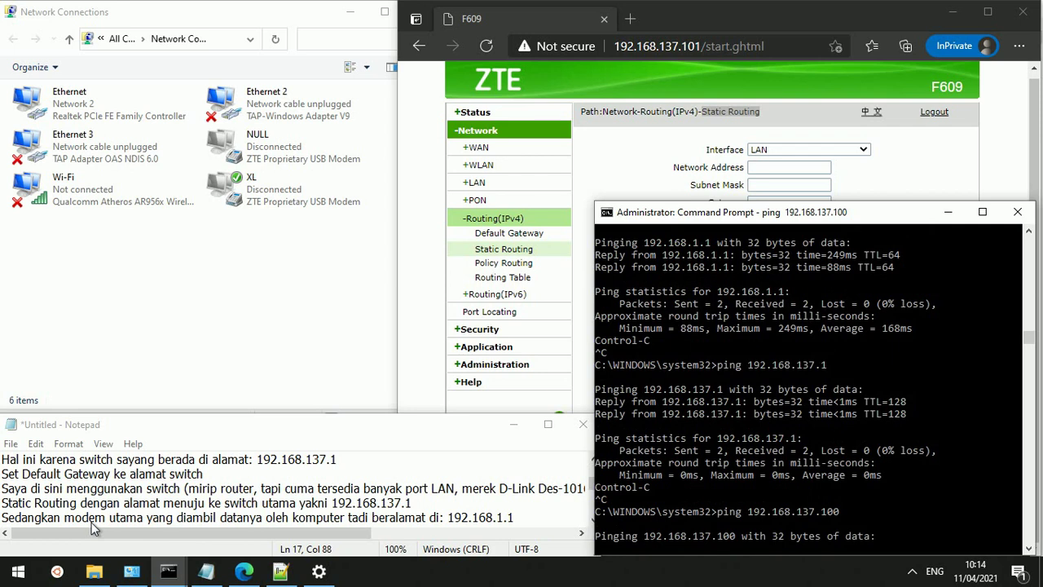
key(ctrl+c)
Ping the F609 at 192.168.137.101 and confirm it replies with 0% loss
key(Up)
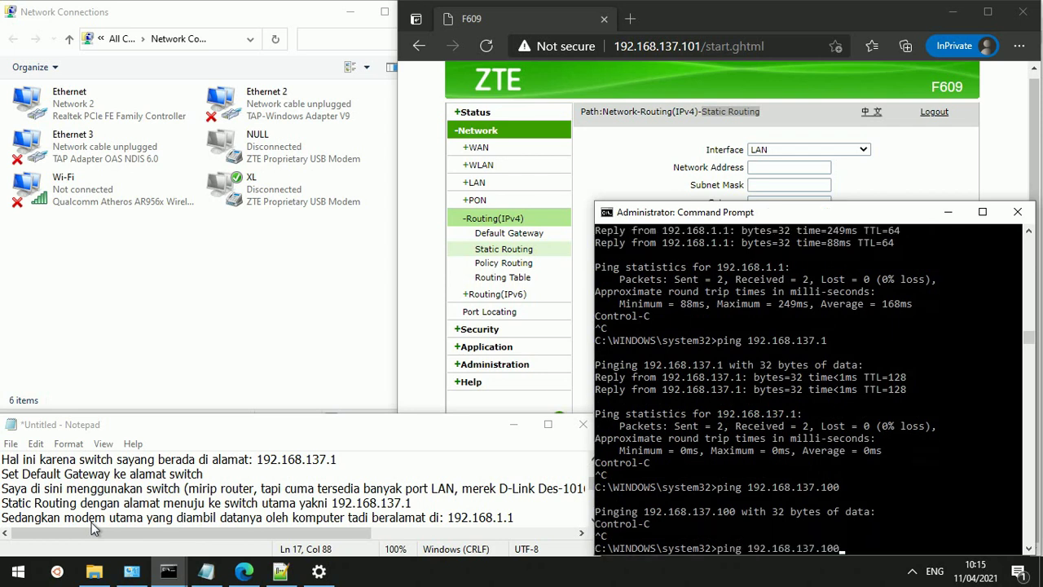
key(BackSpace)
text(1)
key(Return)
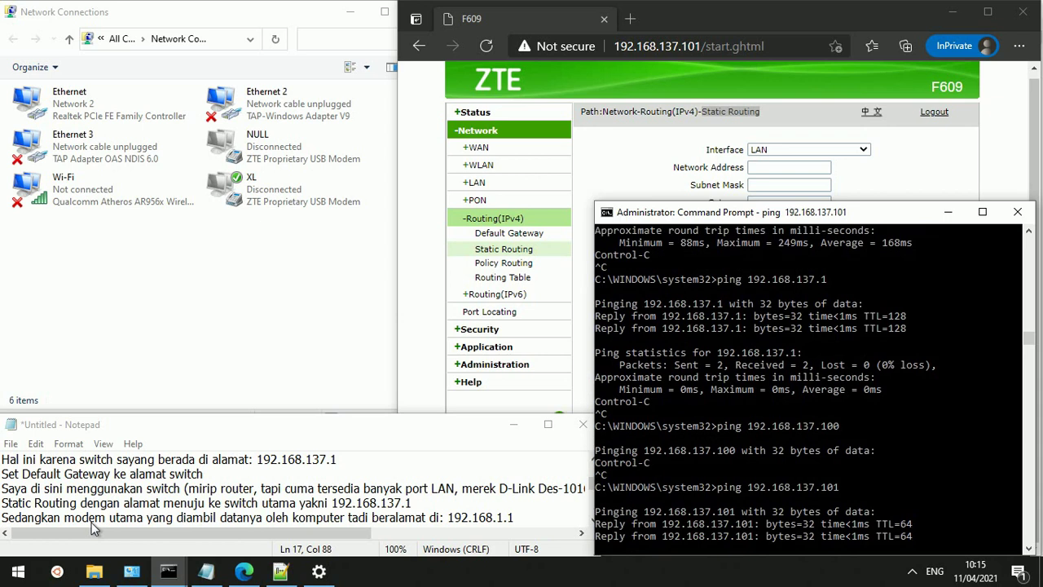
key(ctrl+c)
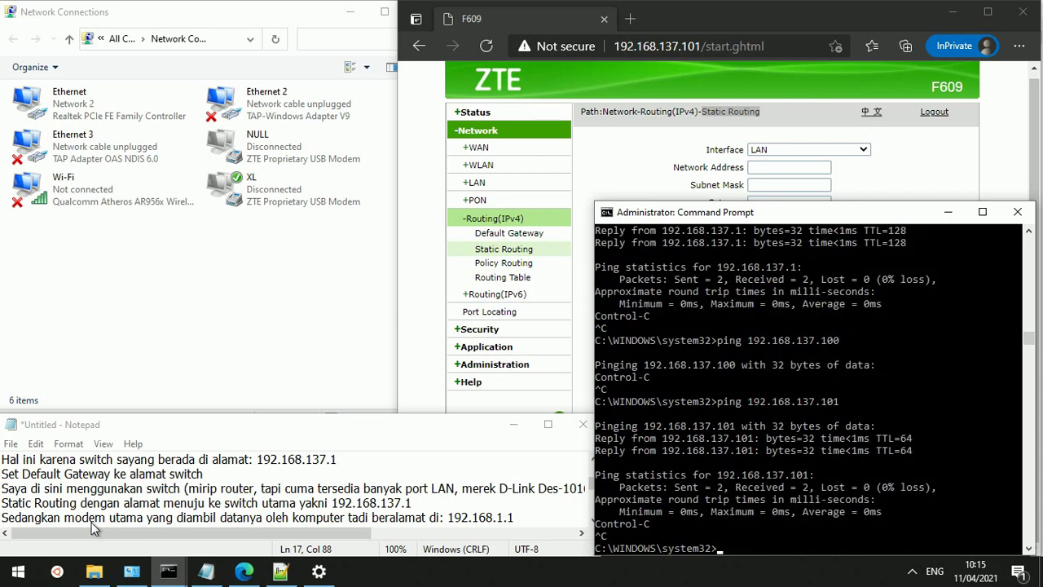